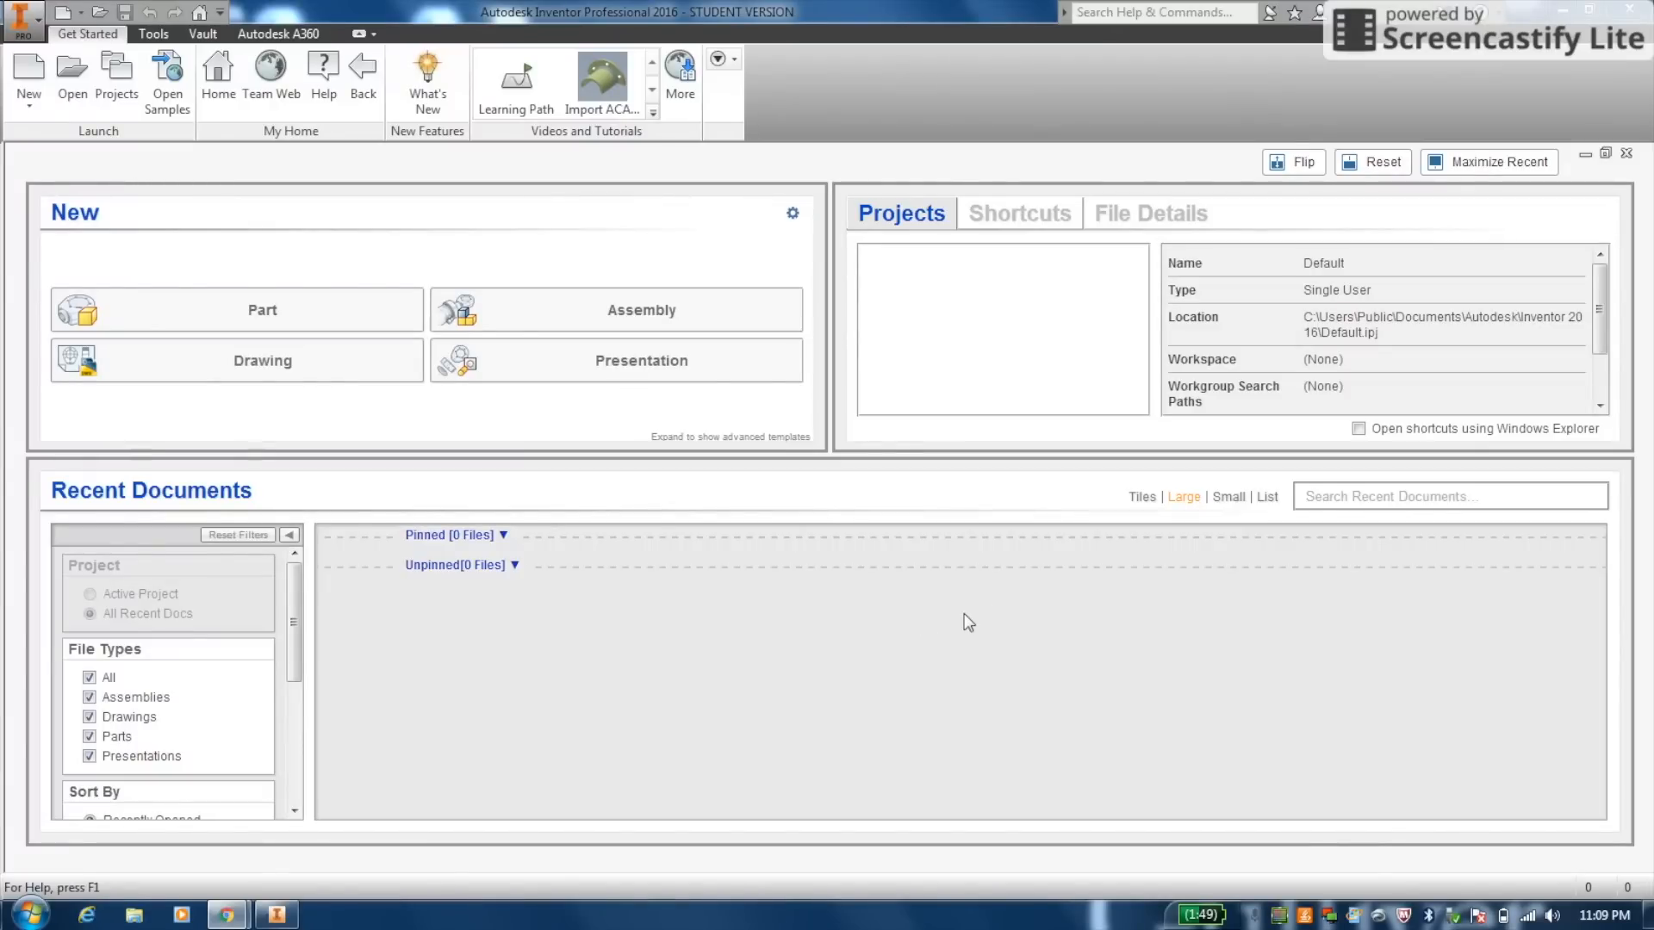
# Create a new part and start a 2D sketch on the XY plane
pyautogui.click(258, 312)
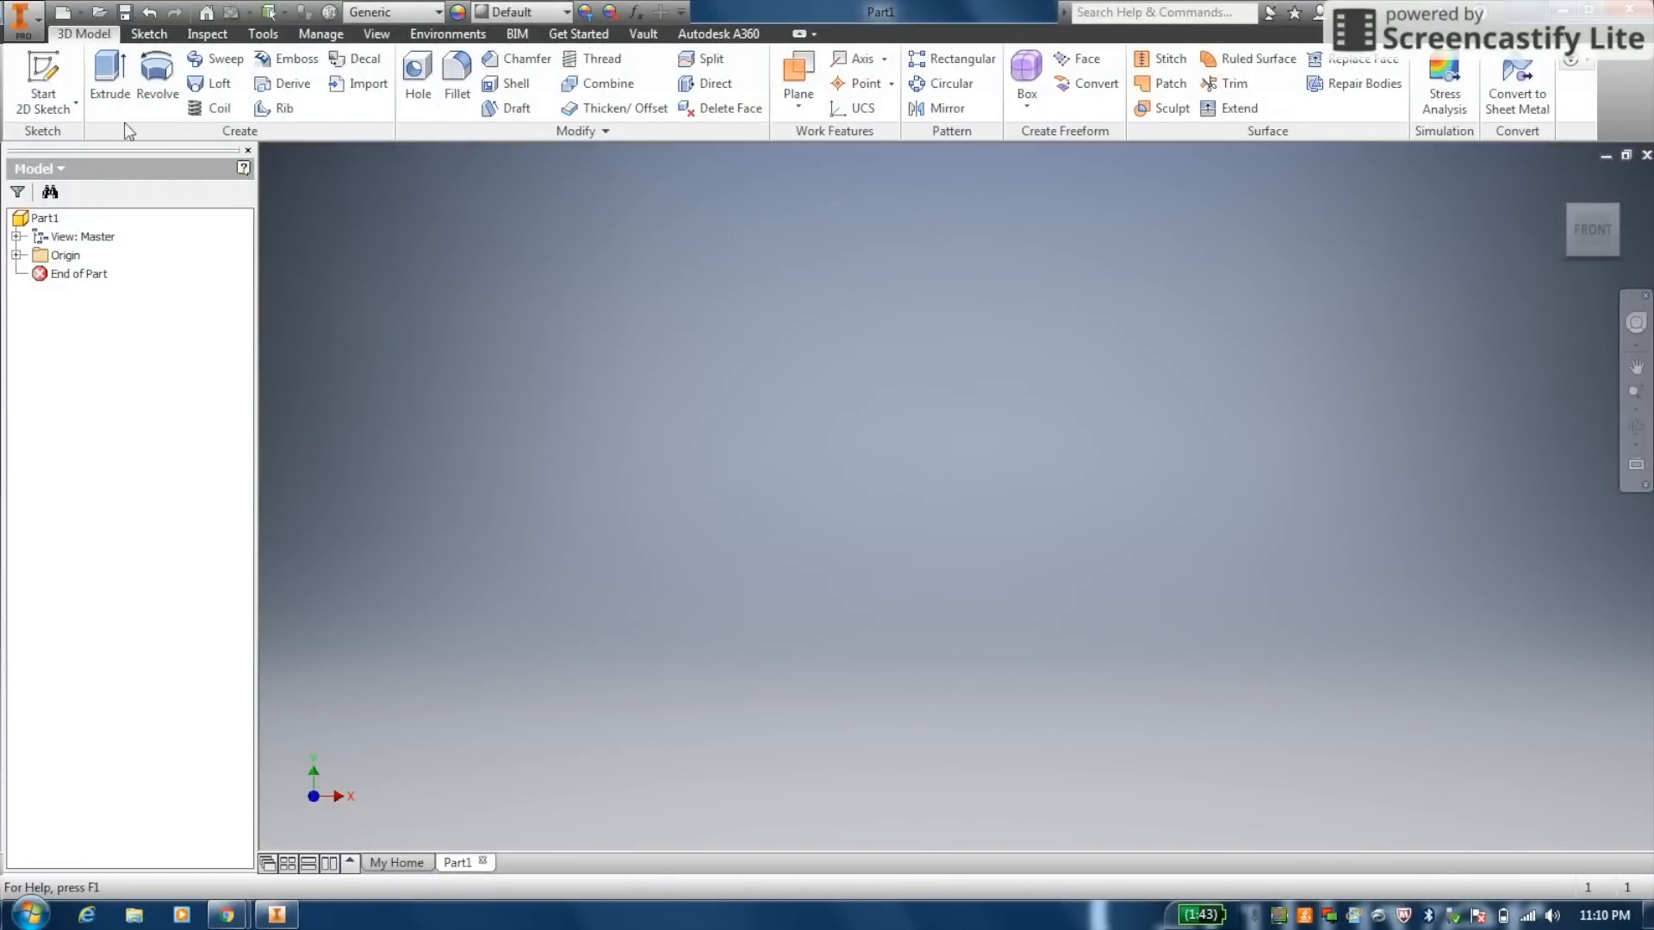
pyautogui.click(42, 76)
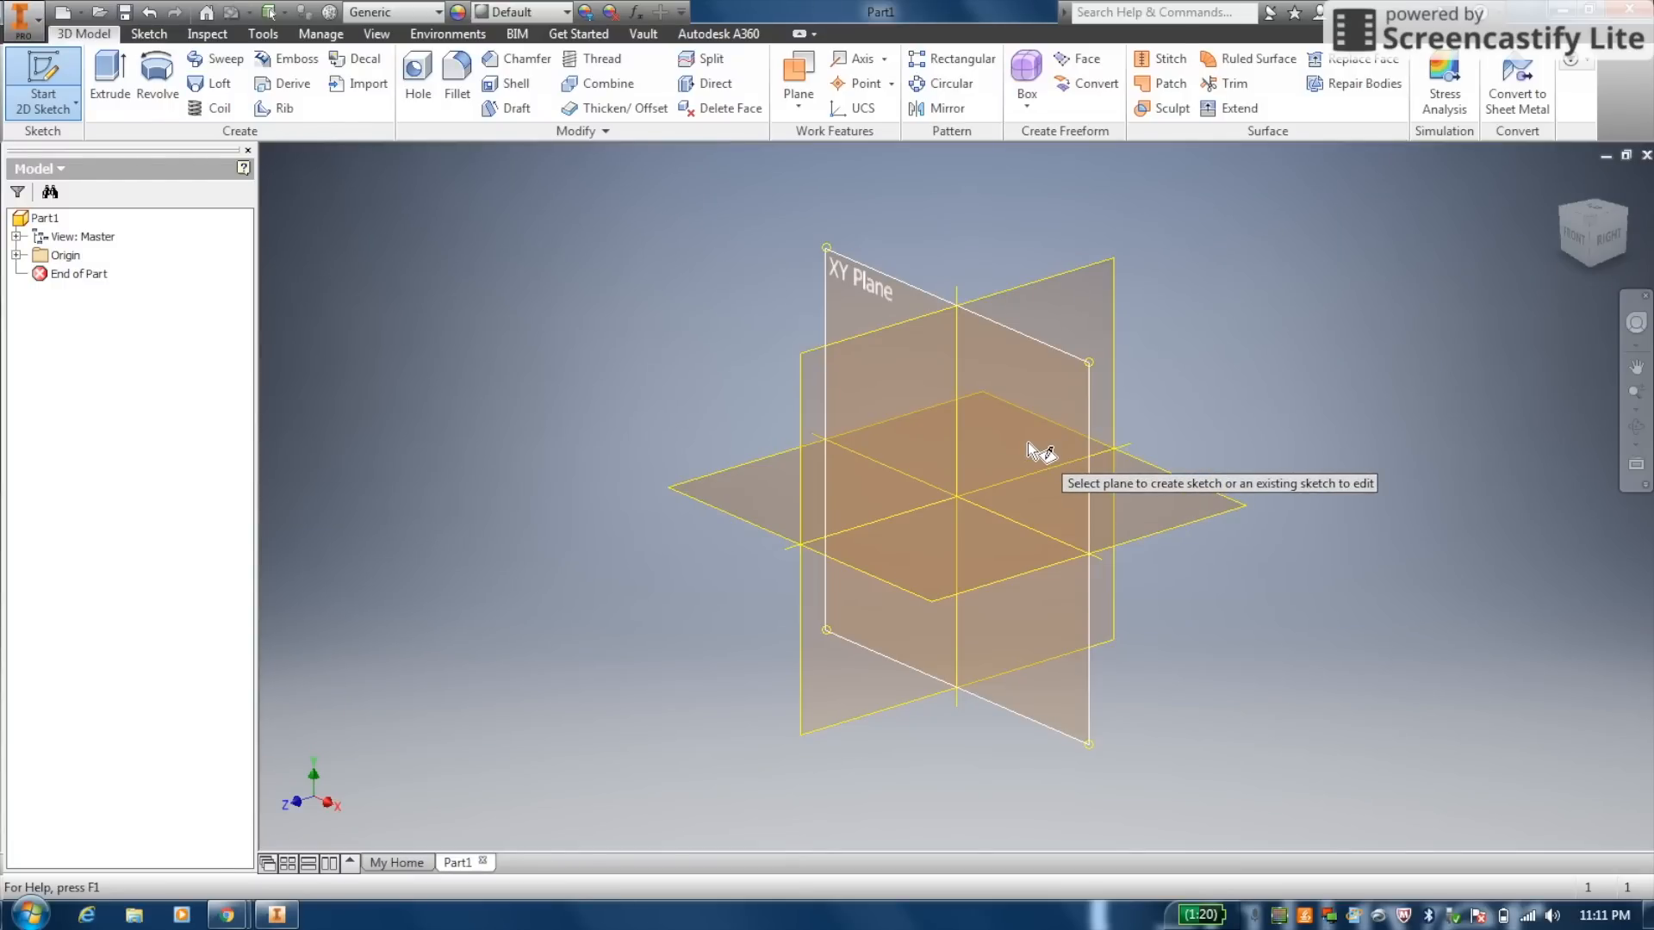
pyautogui.click(1027, 513)
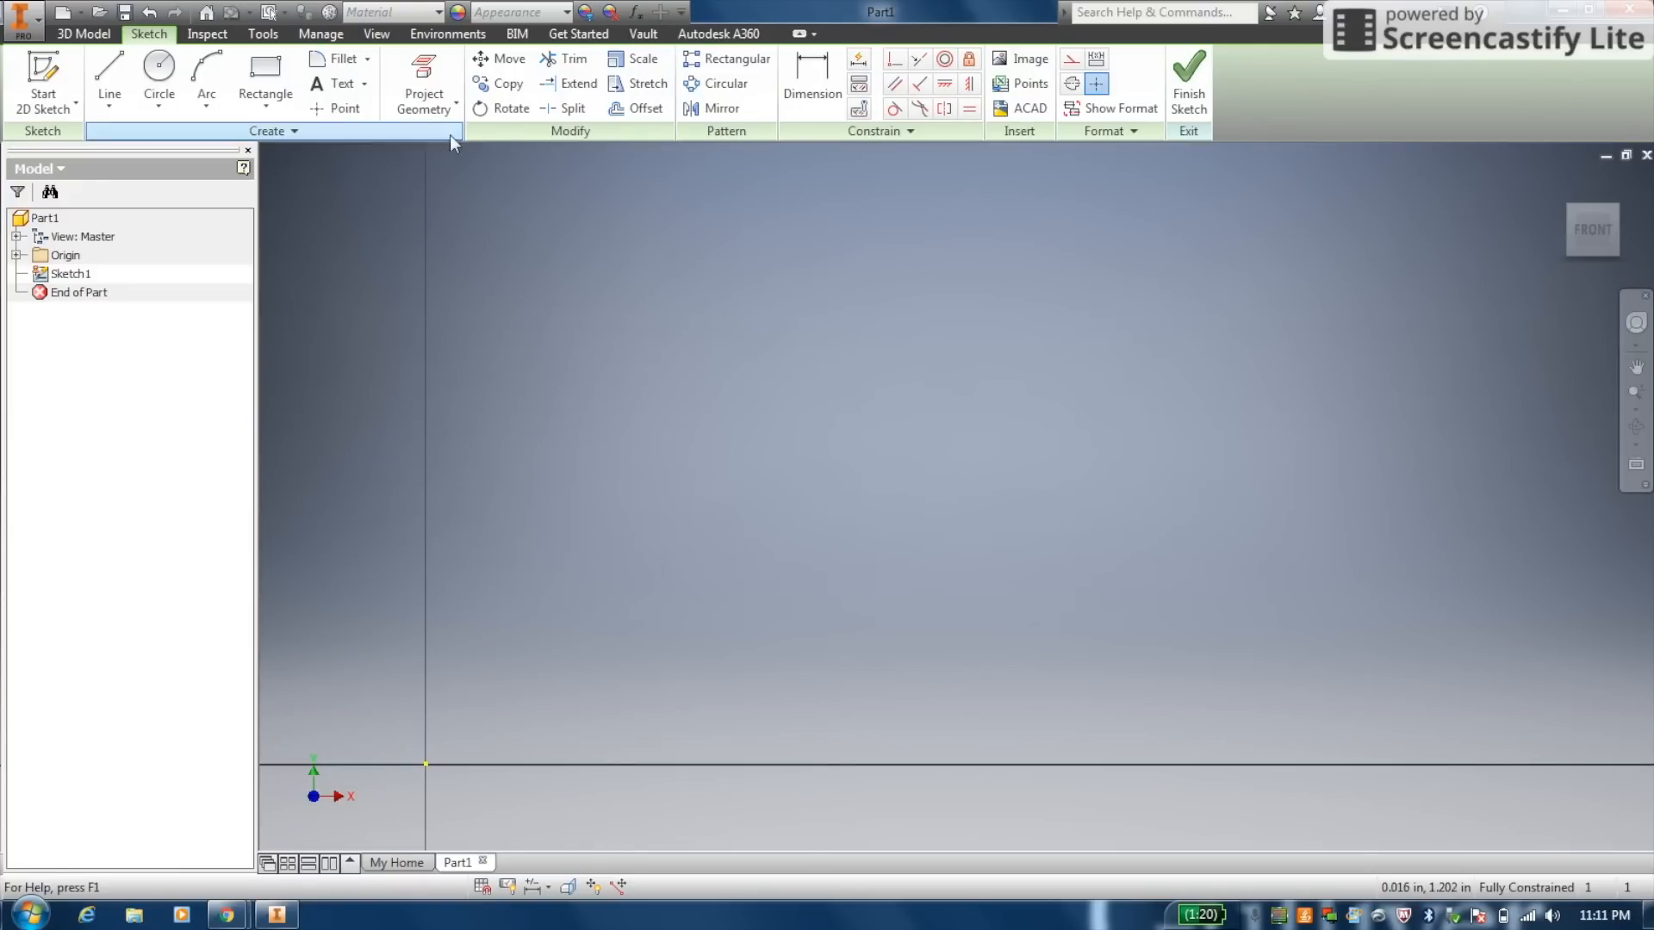
# Sketch a closed, six-line rough L-shaped profile about 1.2 in wide and 0.7 in tall, above and beside the origin
pyautogui.click(109, 77)
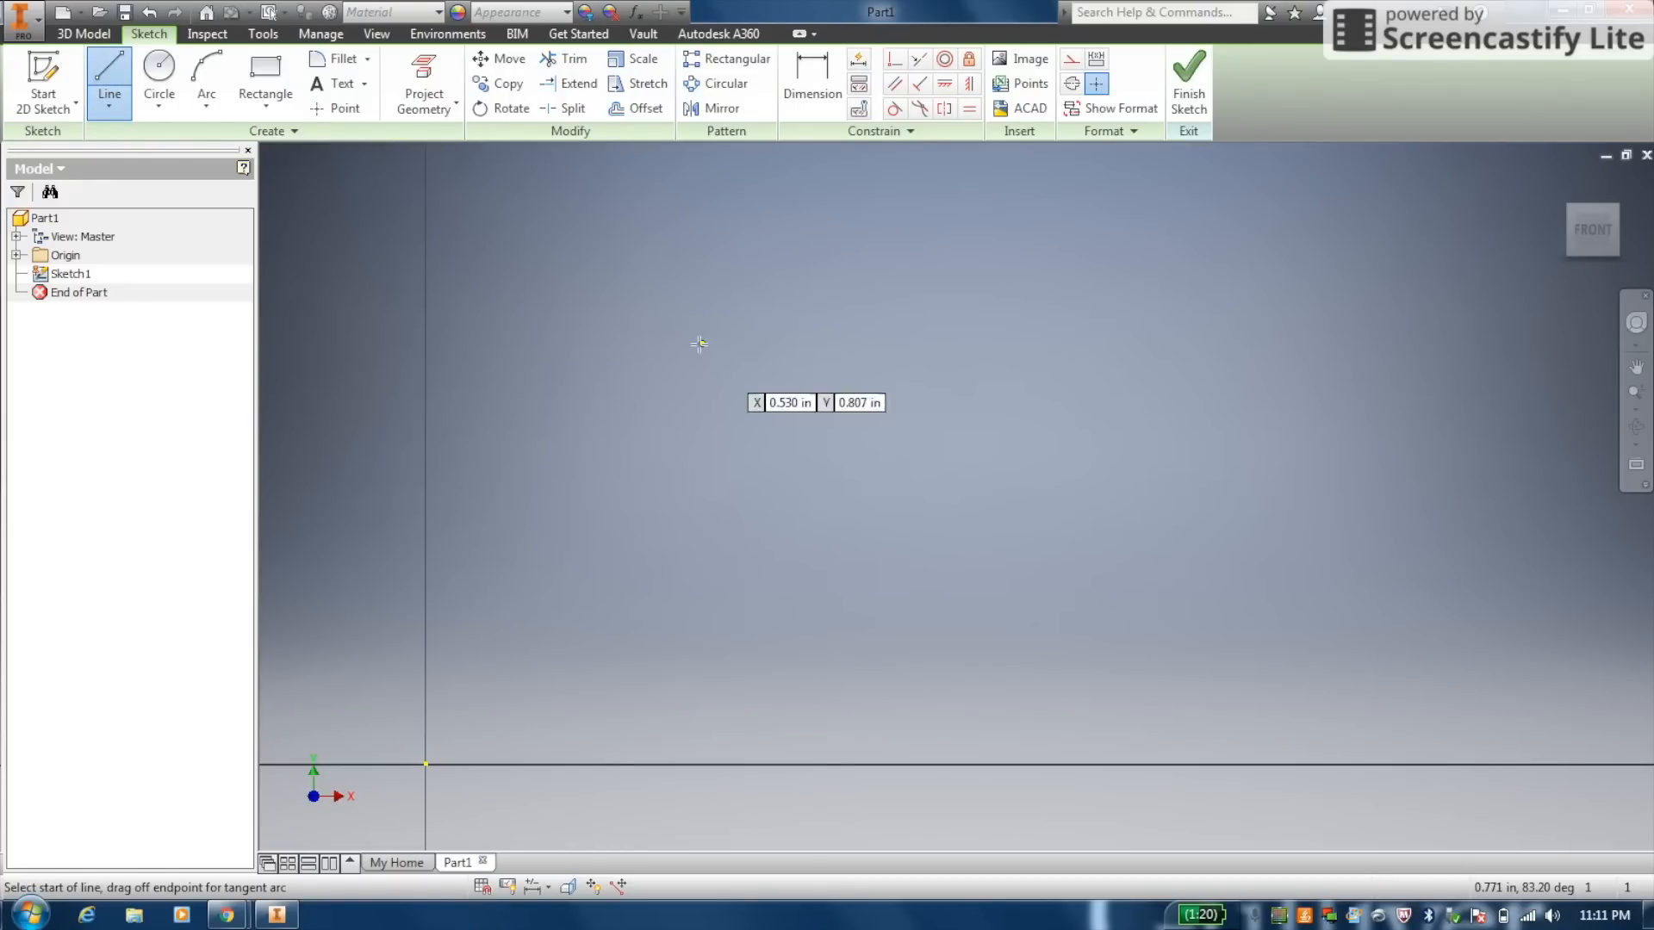
pyautogui.click(621, 287)
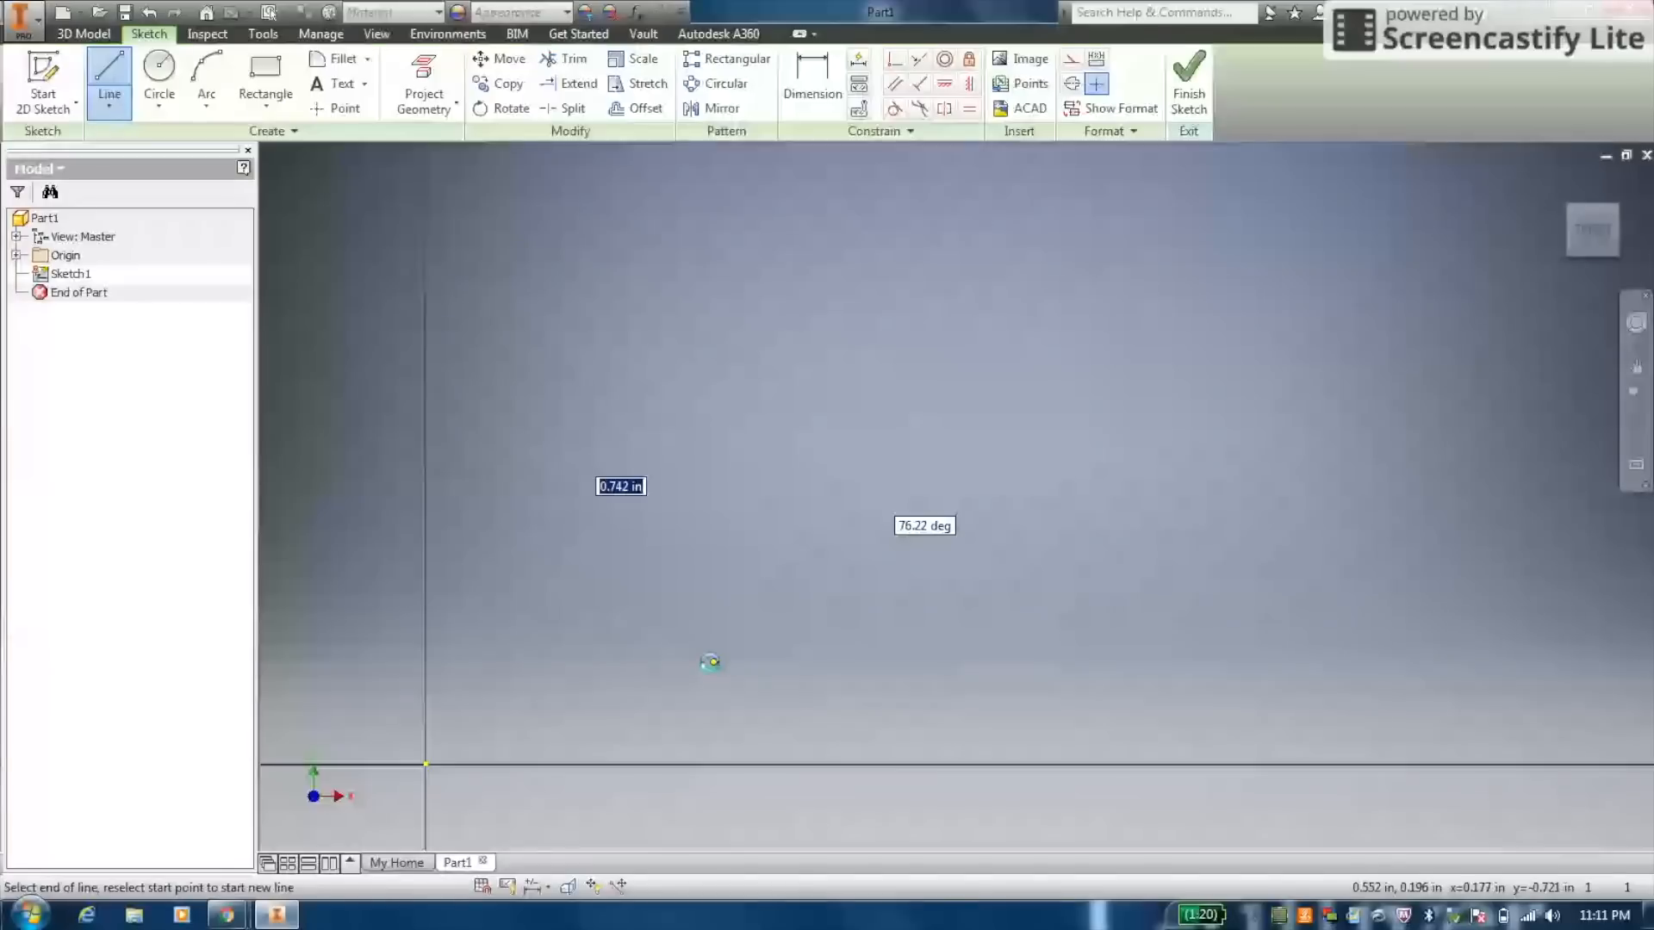
pyautogui.click(712, 661)
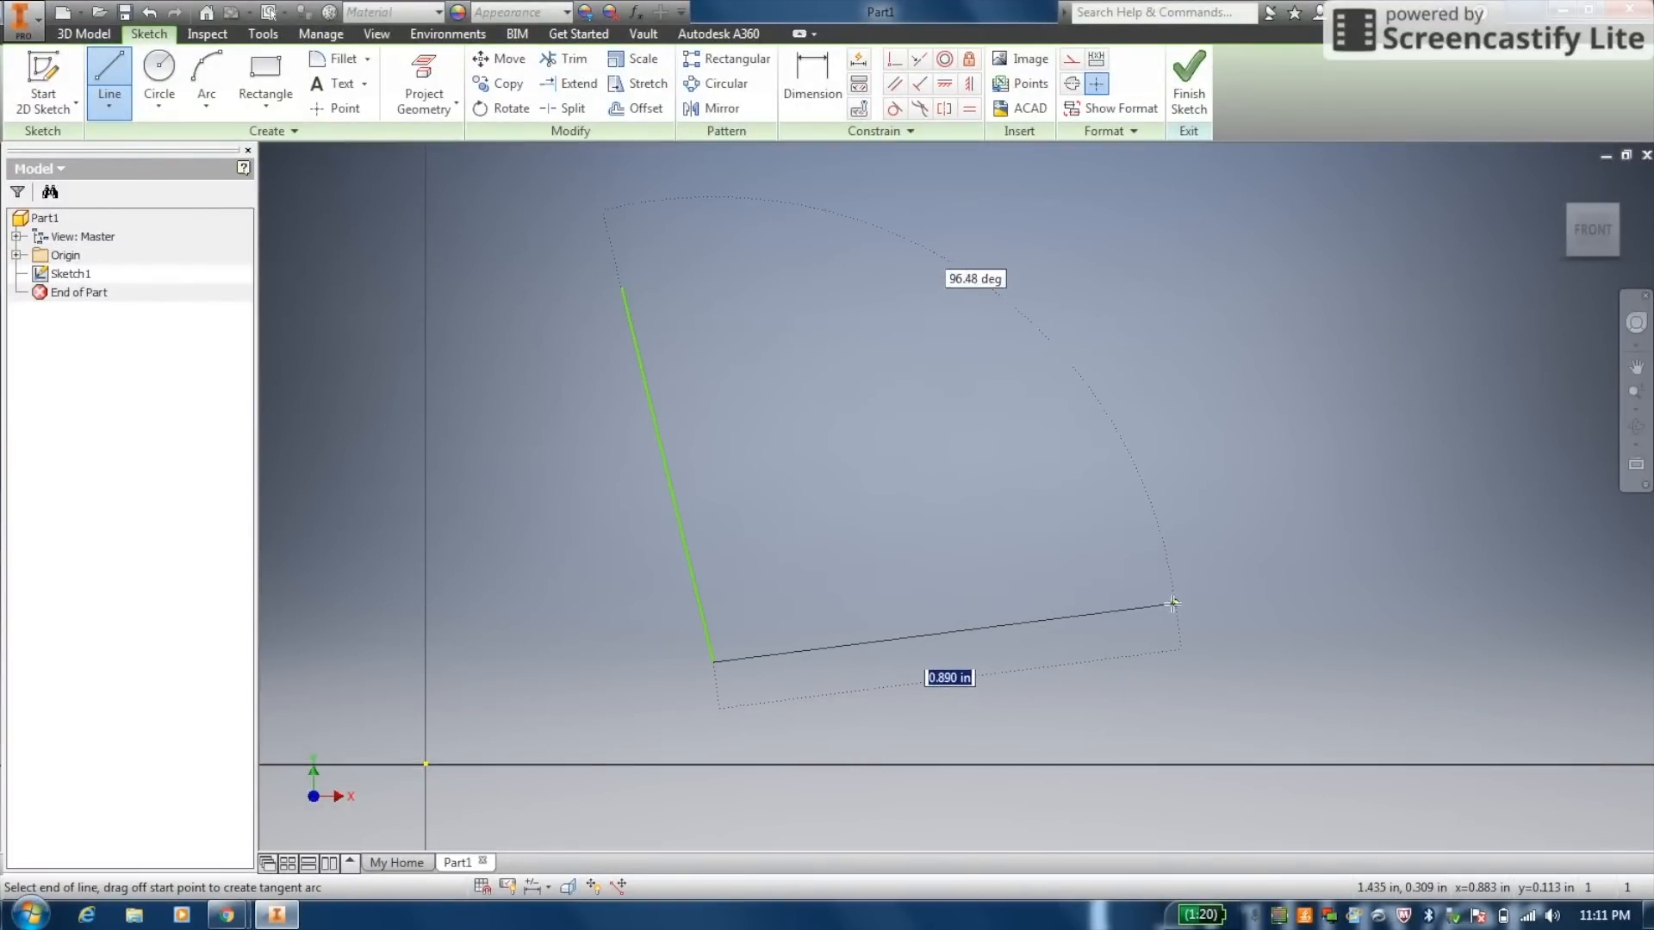
pyautogui.click(1196, 583)
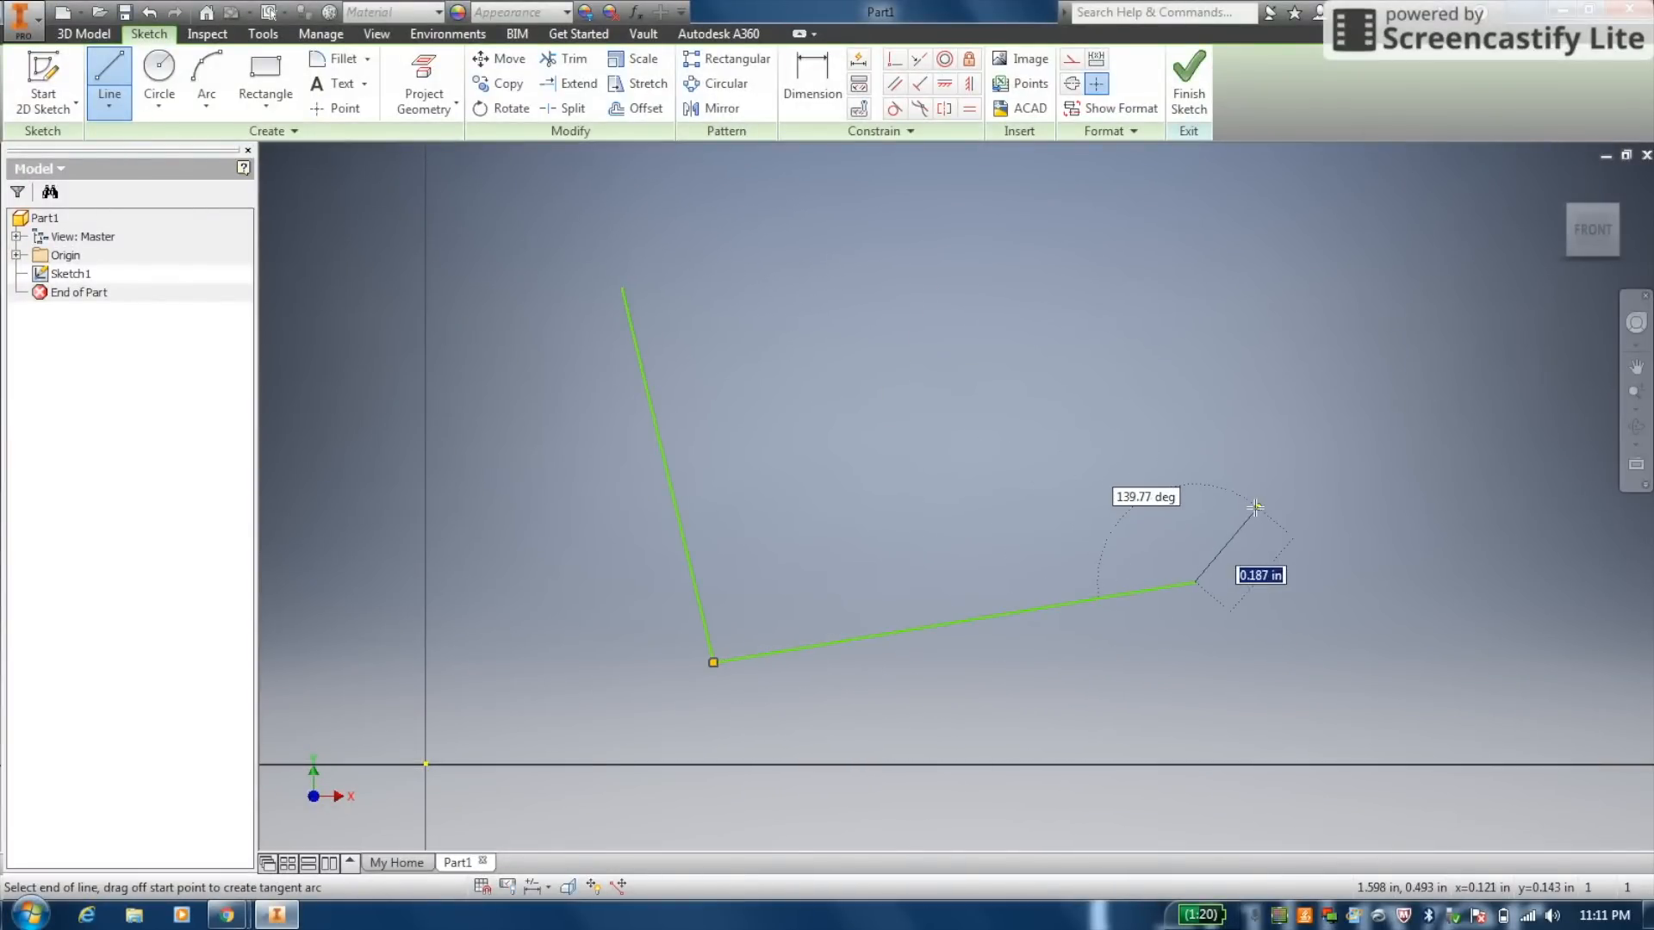
pyautogui.click(1256, 507)
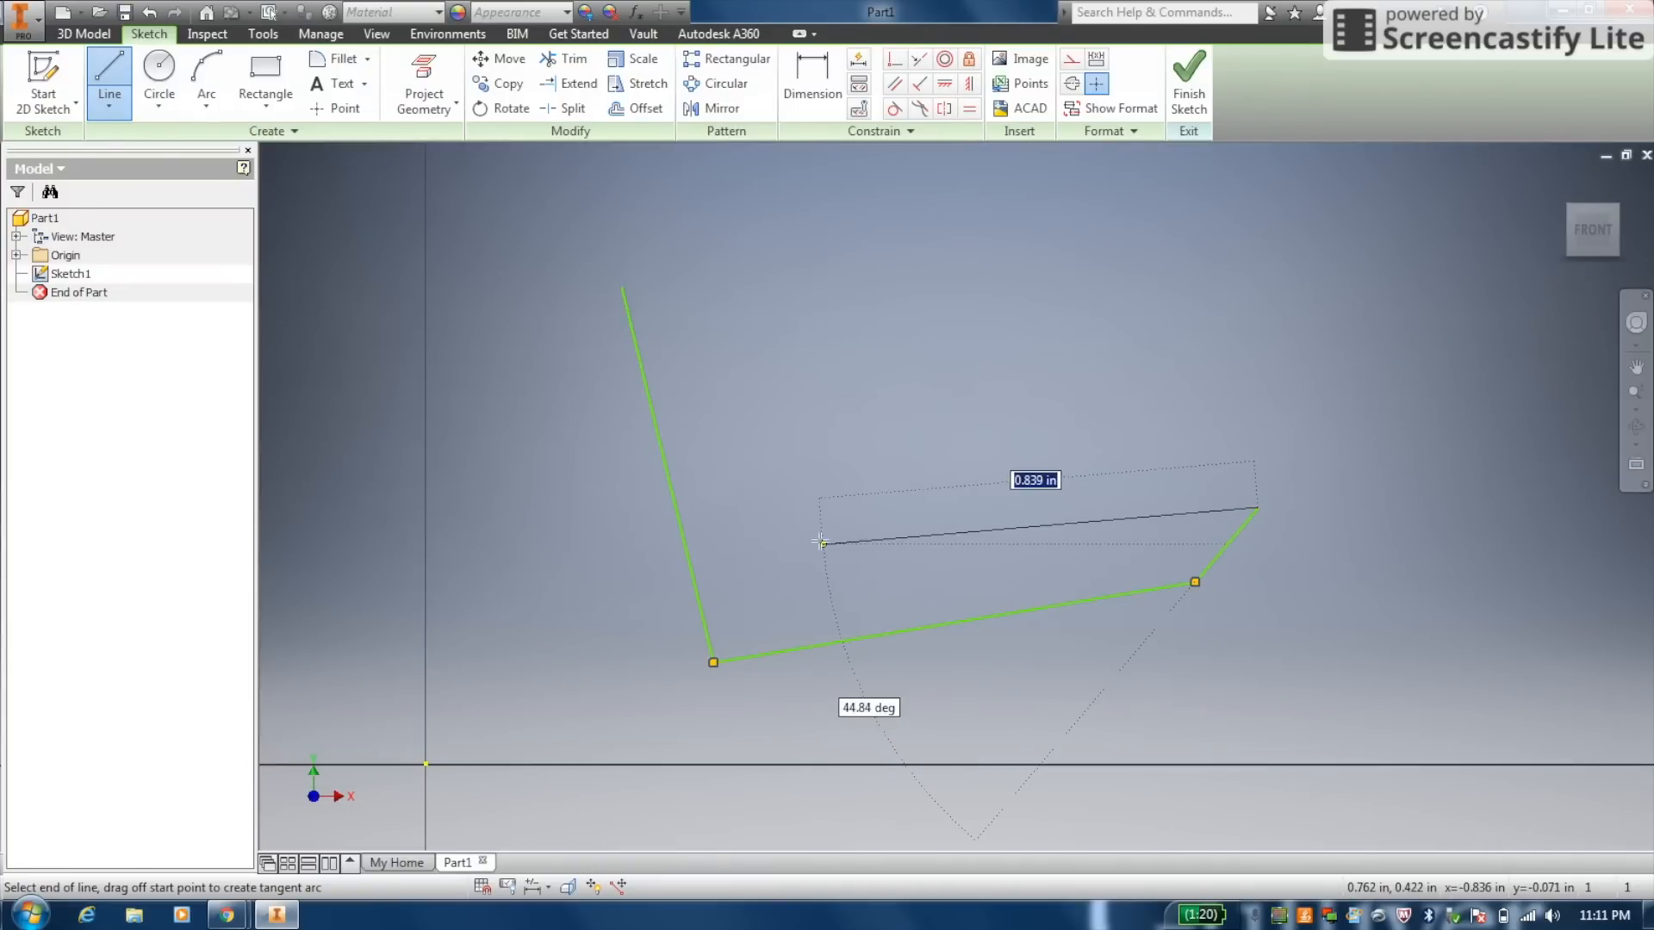
pyautogui.click(773, 568)
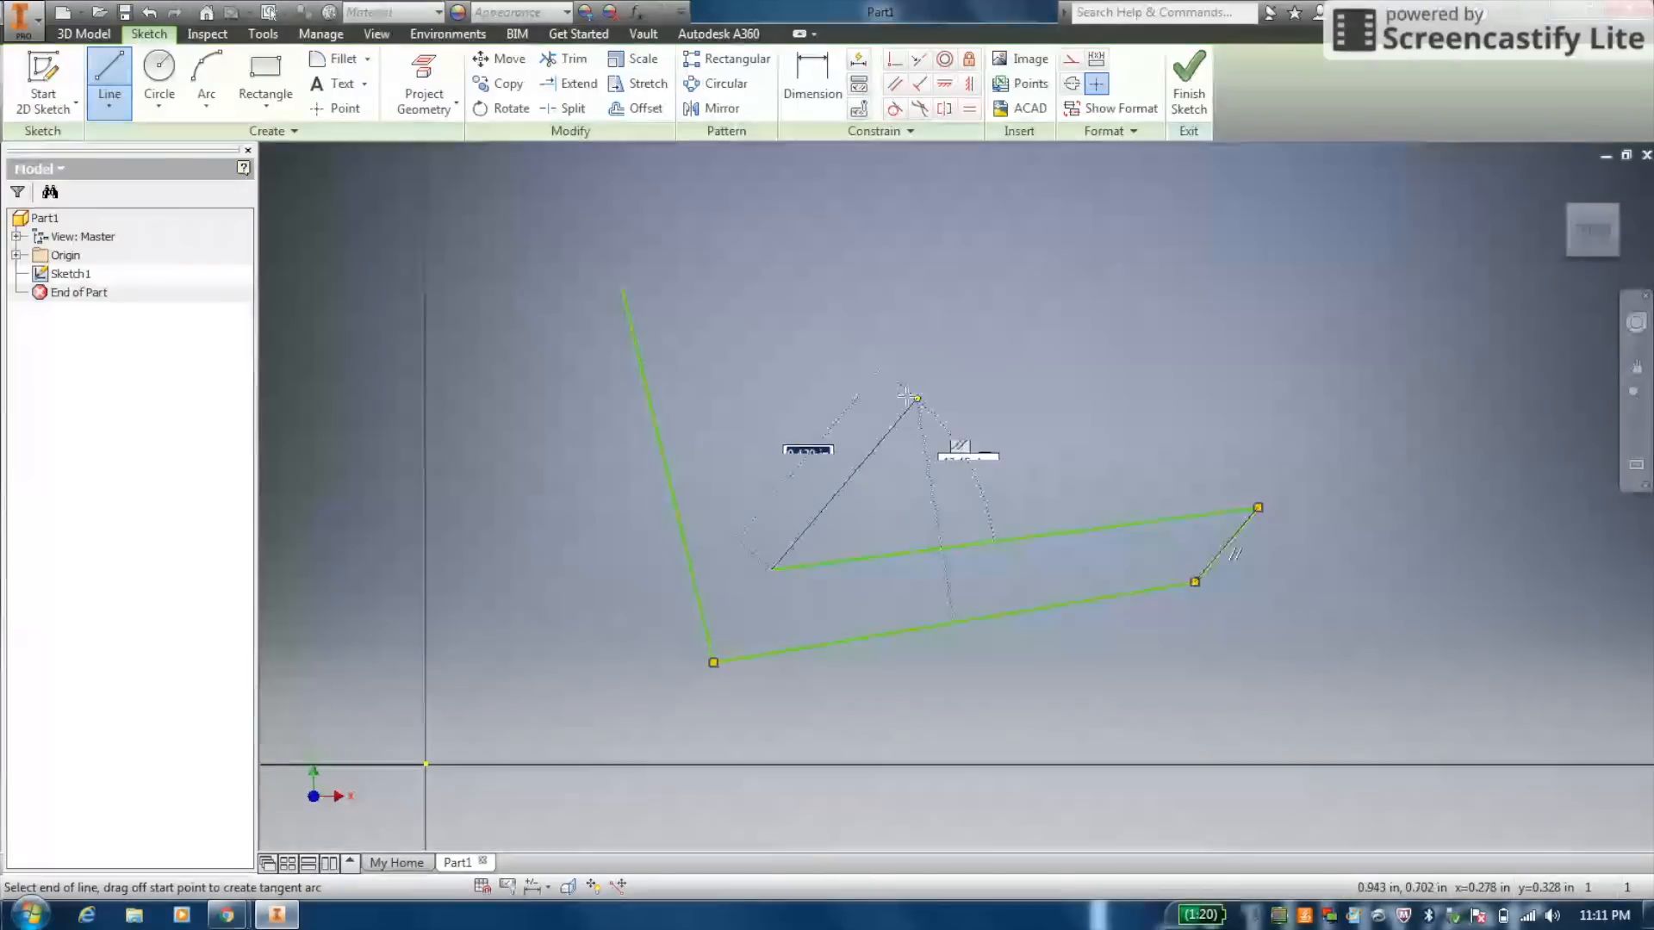
pyautogui.click(887, 356)
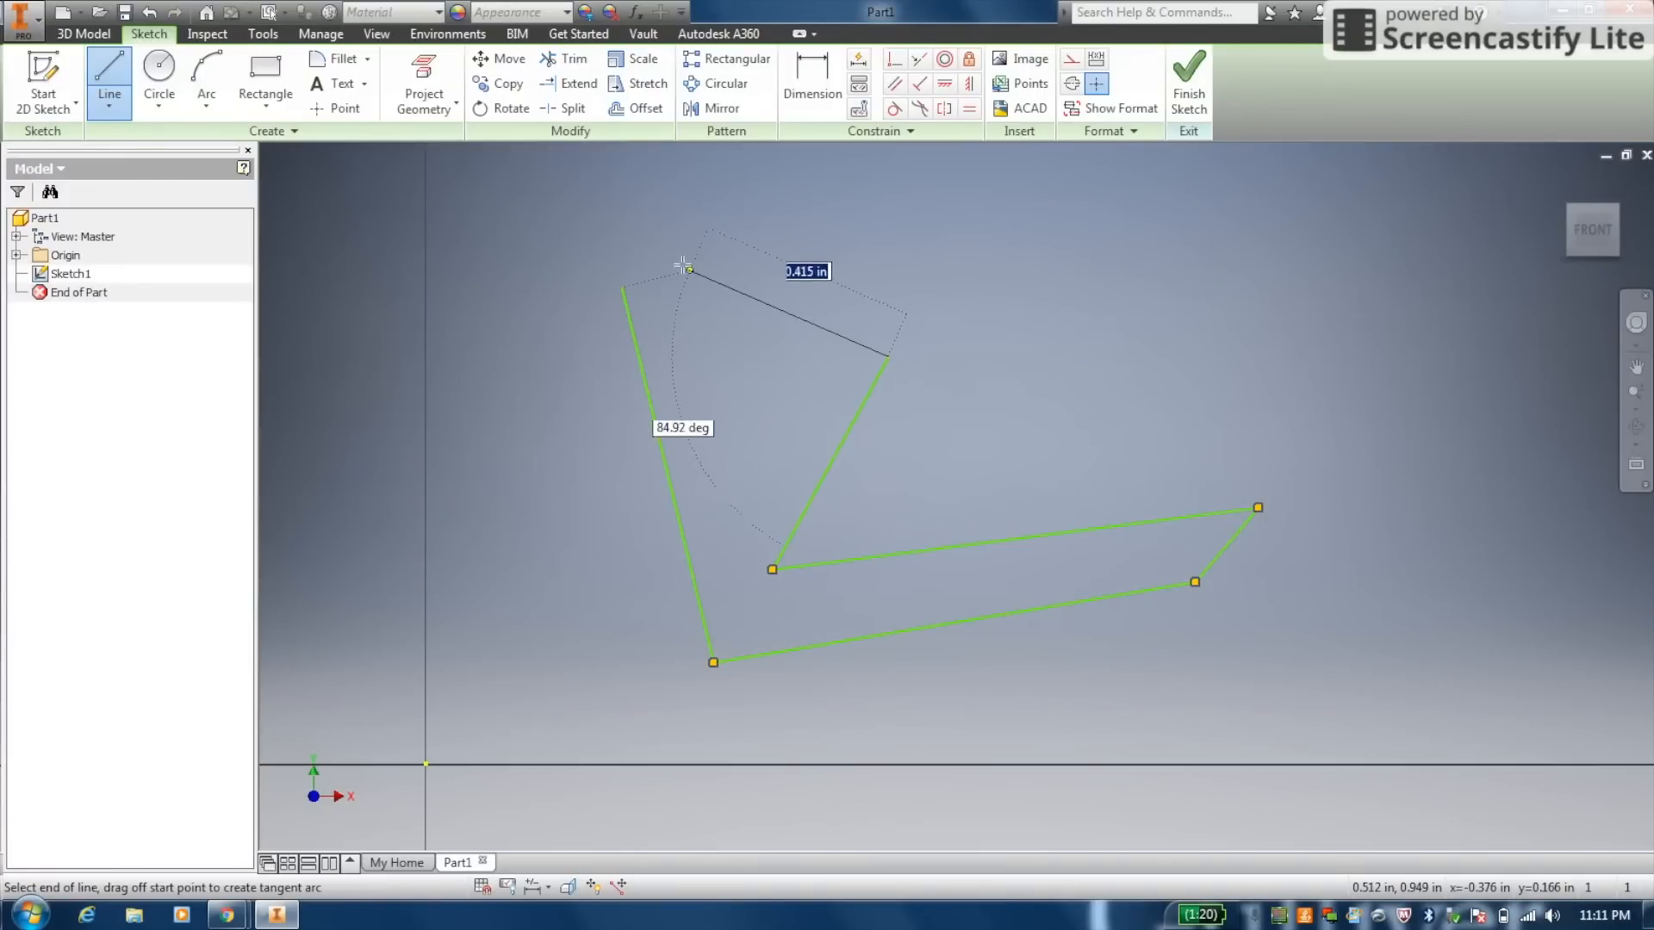
pyautogui.click(622, 288)
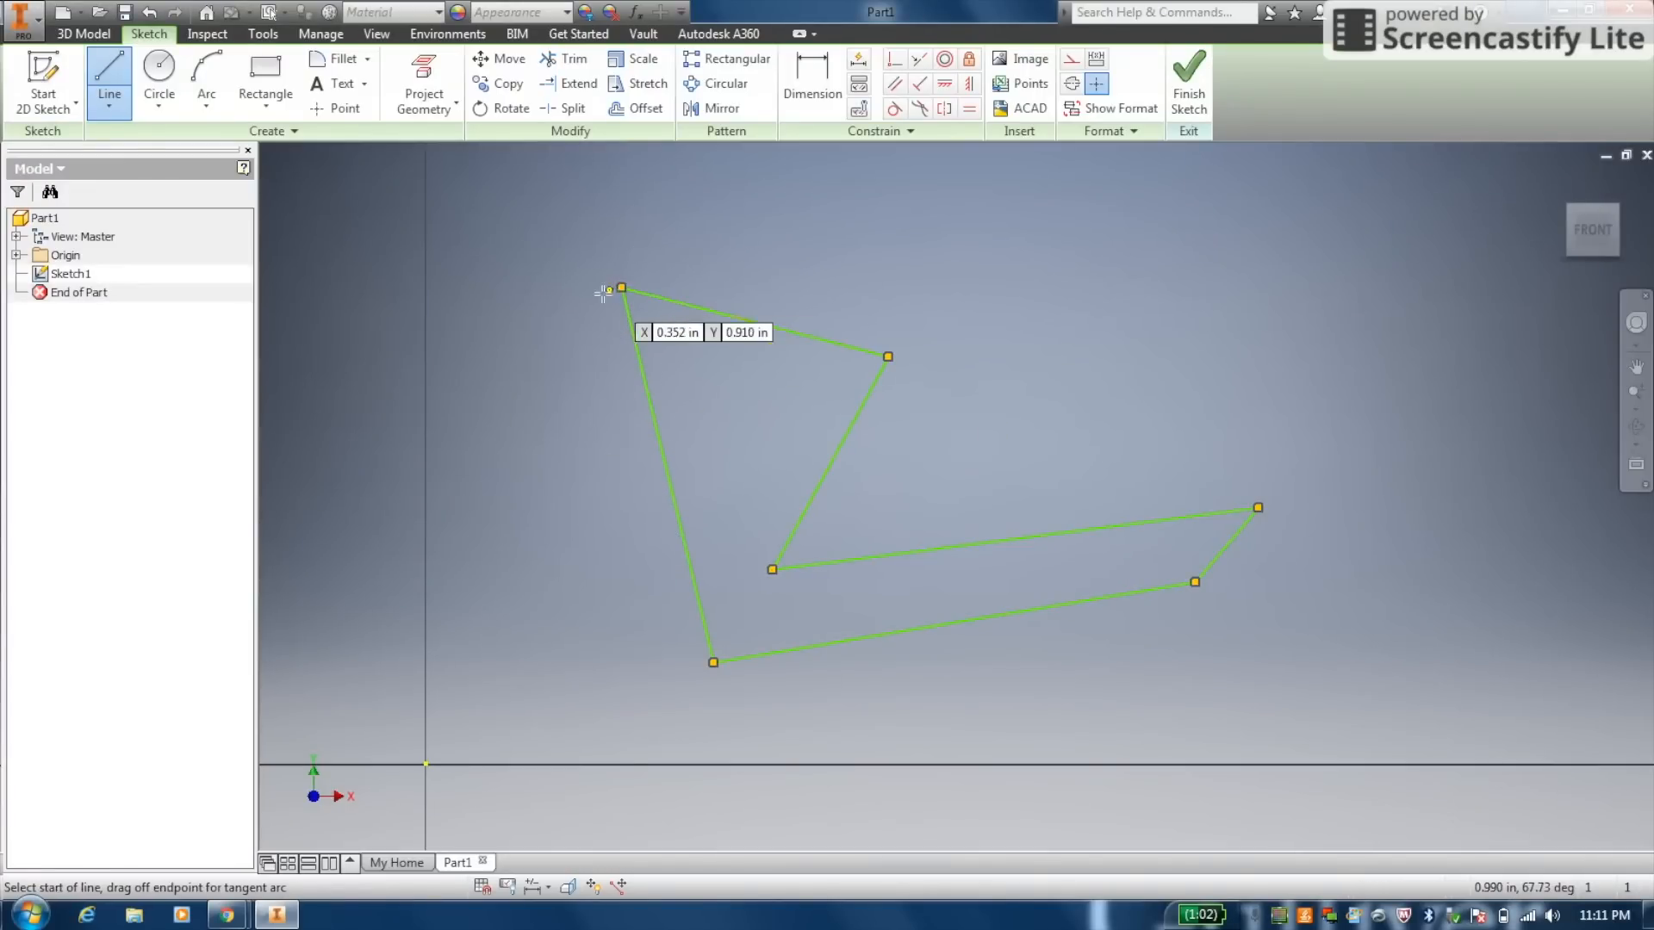
pyautogui.rightClick(807, 244)
pyautogui.click(875, 251)
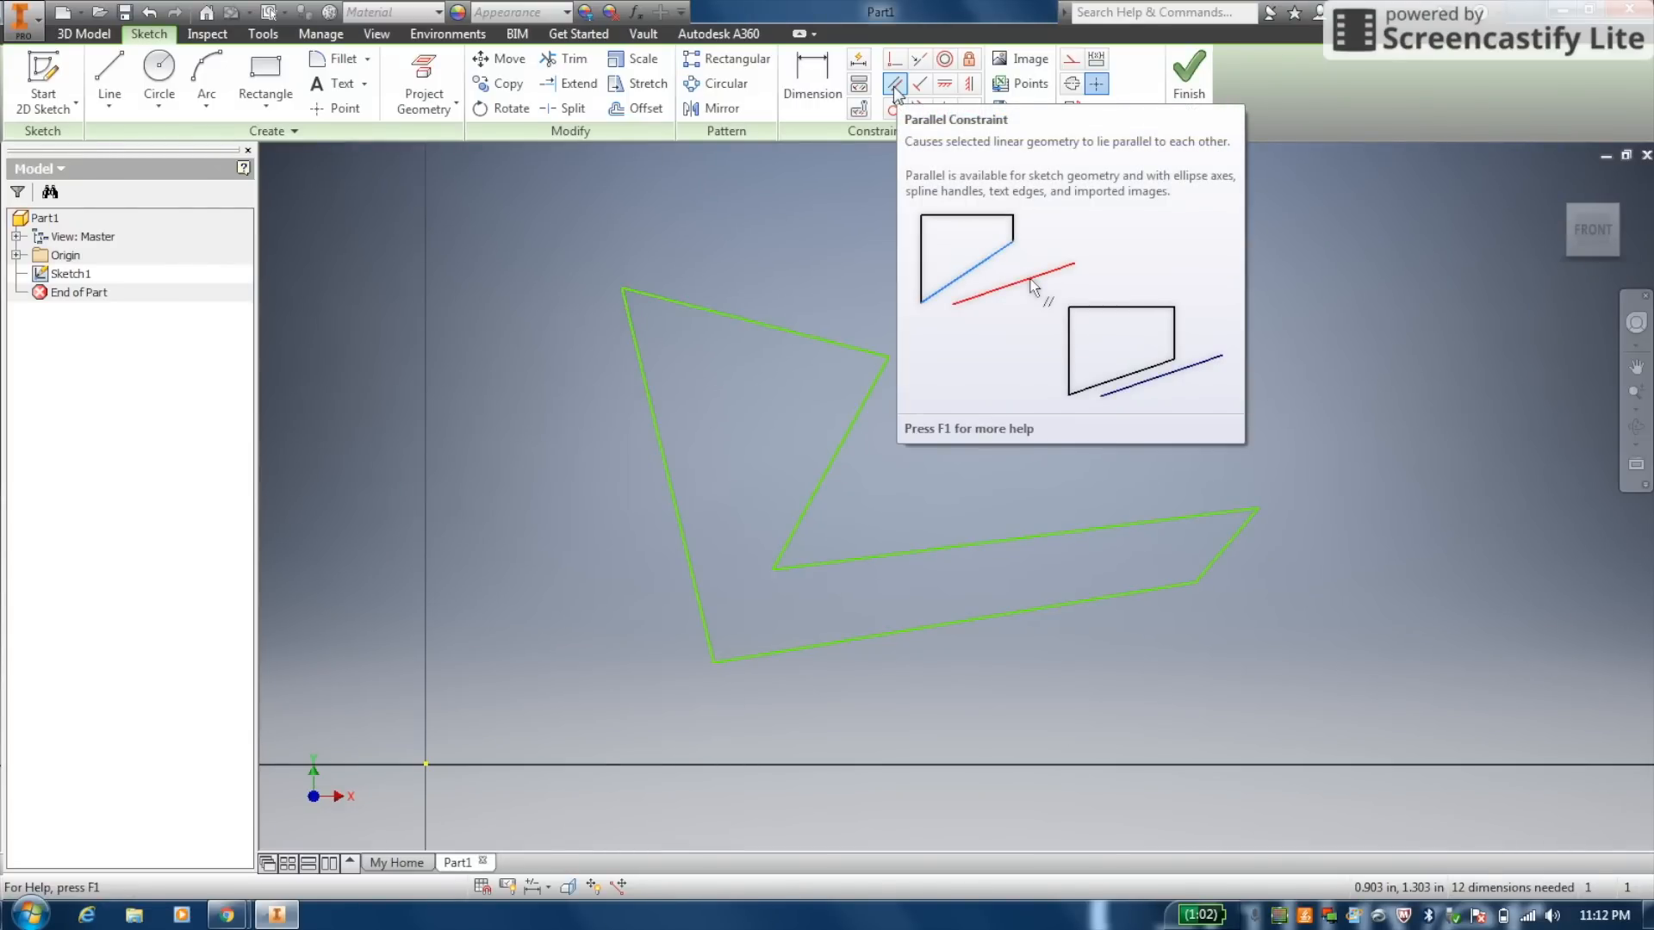
# Constrain the profile's base line to be horizontal and make the long inner line above it parallel to the base
pyautogui.click(943, 84)
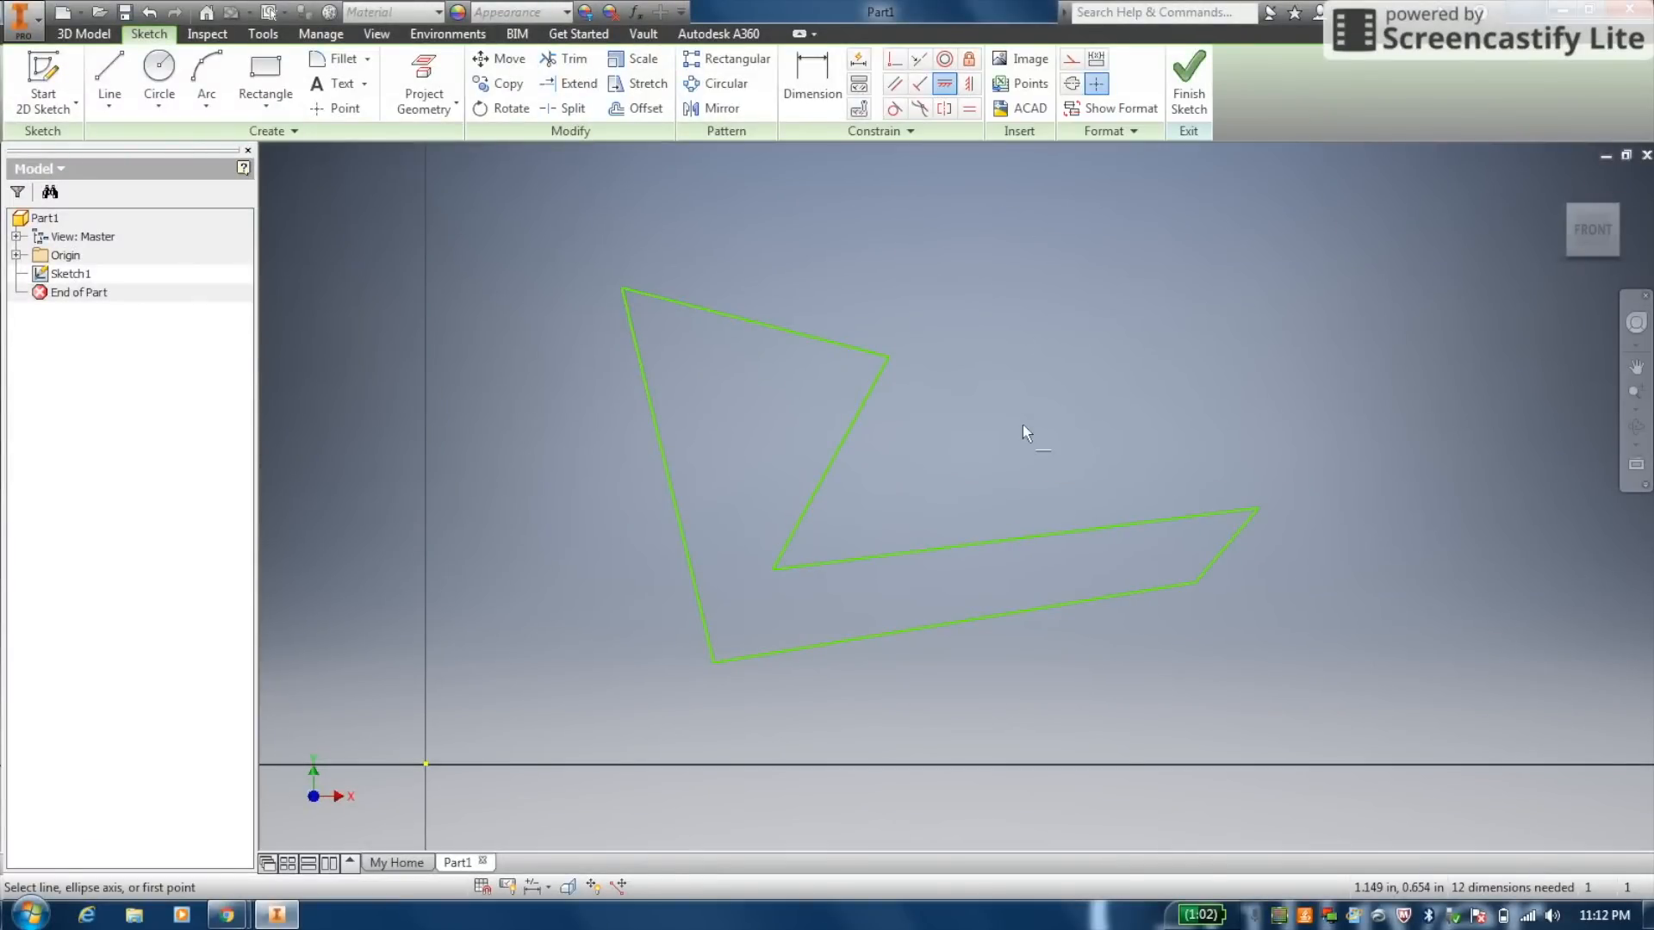
pyautogui.click(966, 630)
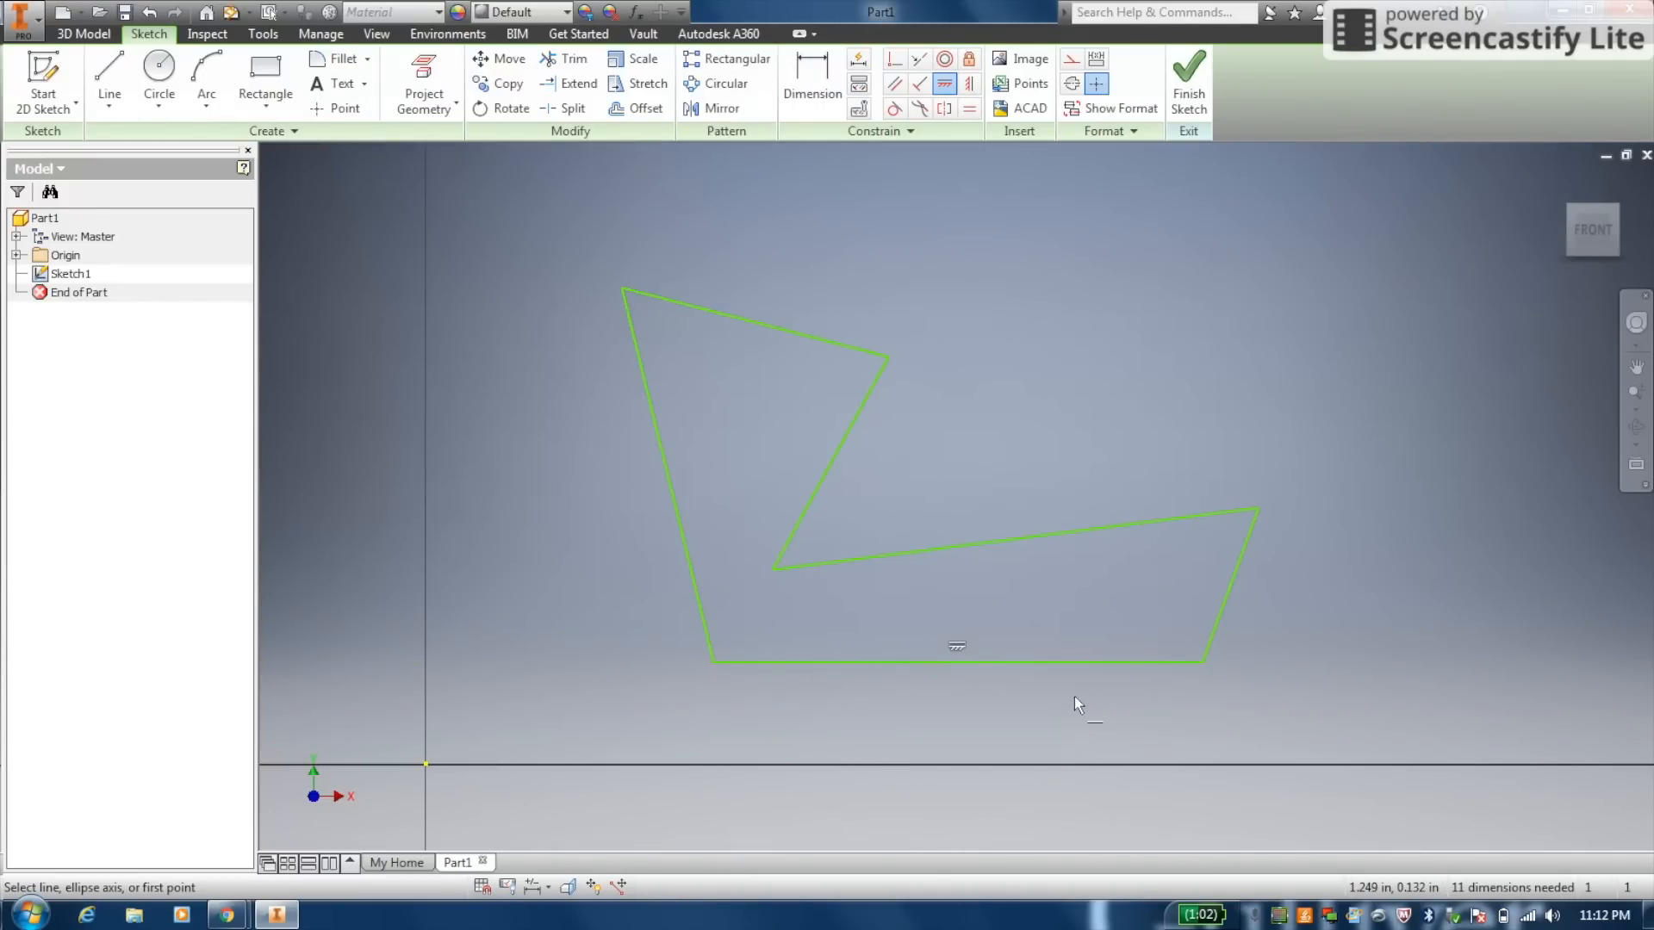
pyautogui.click(892, 93)
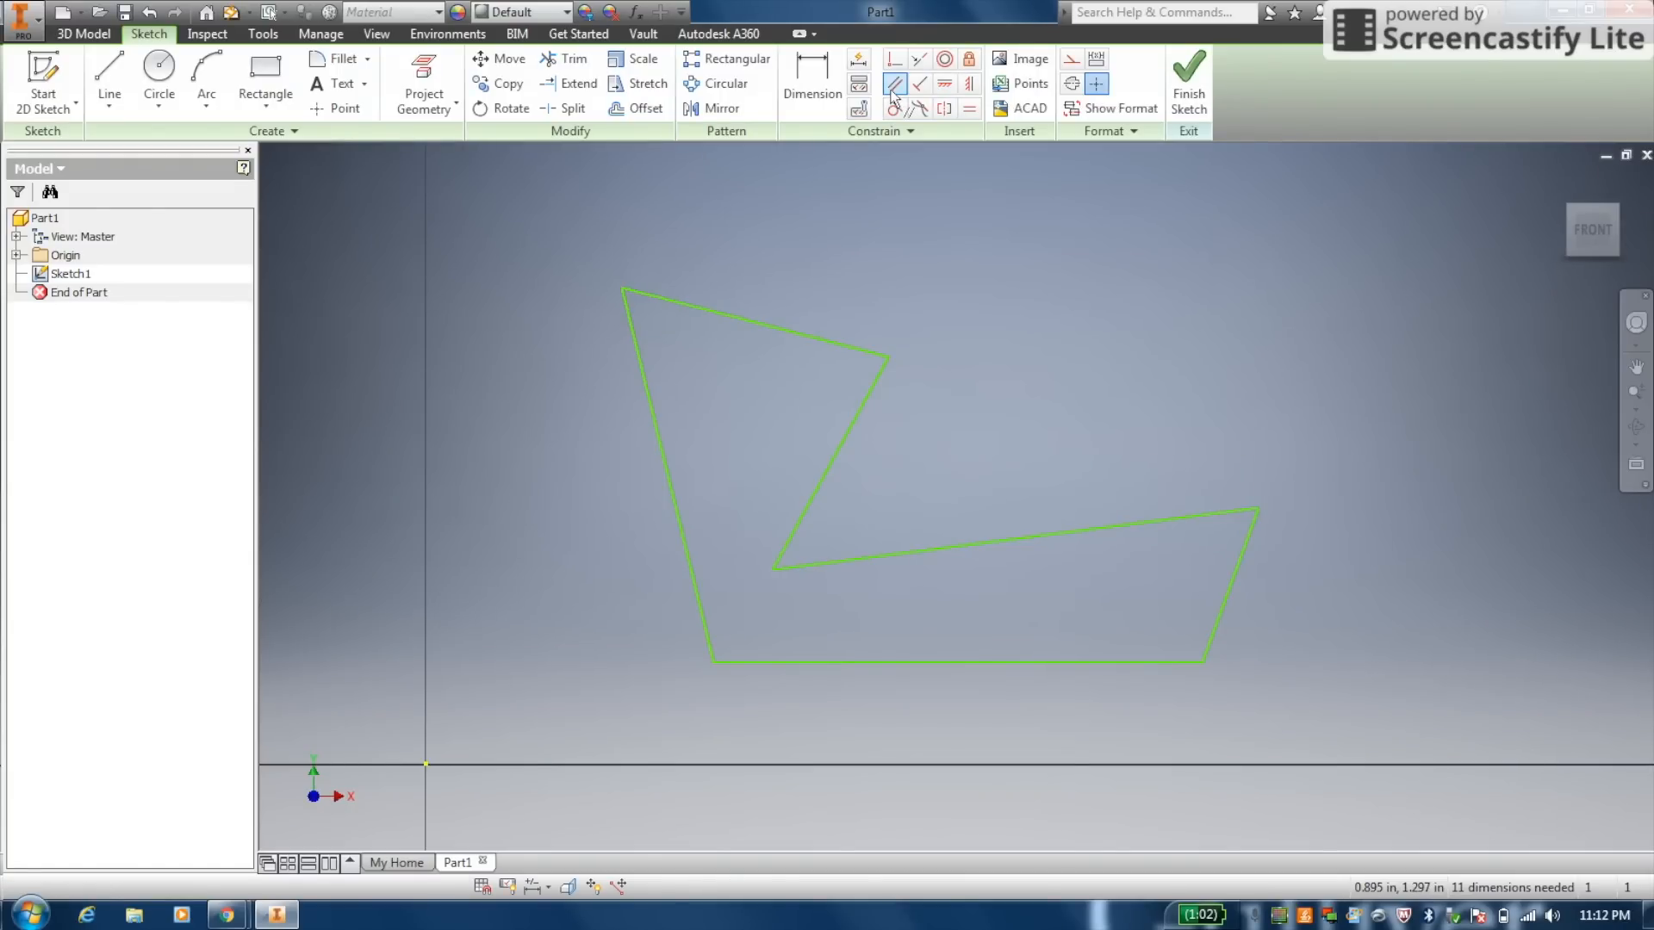
pyautogui.click(982, 662)
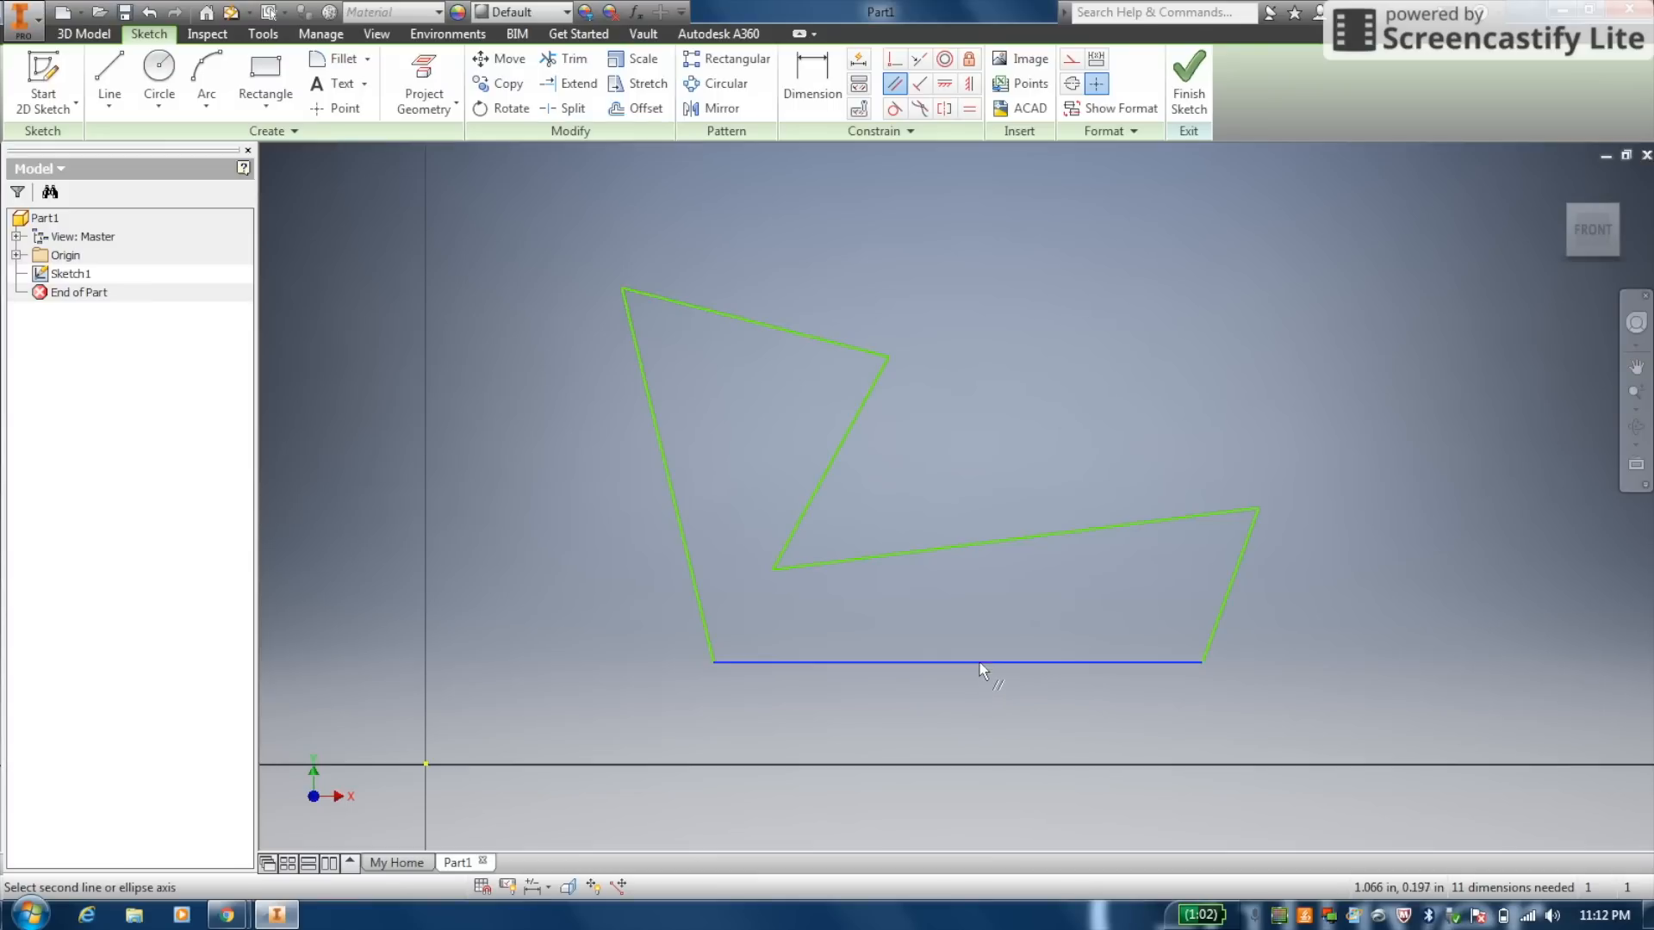
pyautogui.click(975, 545)
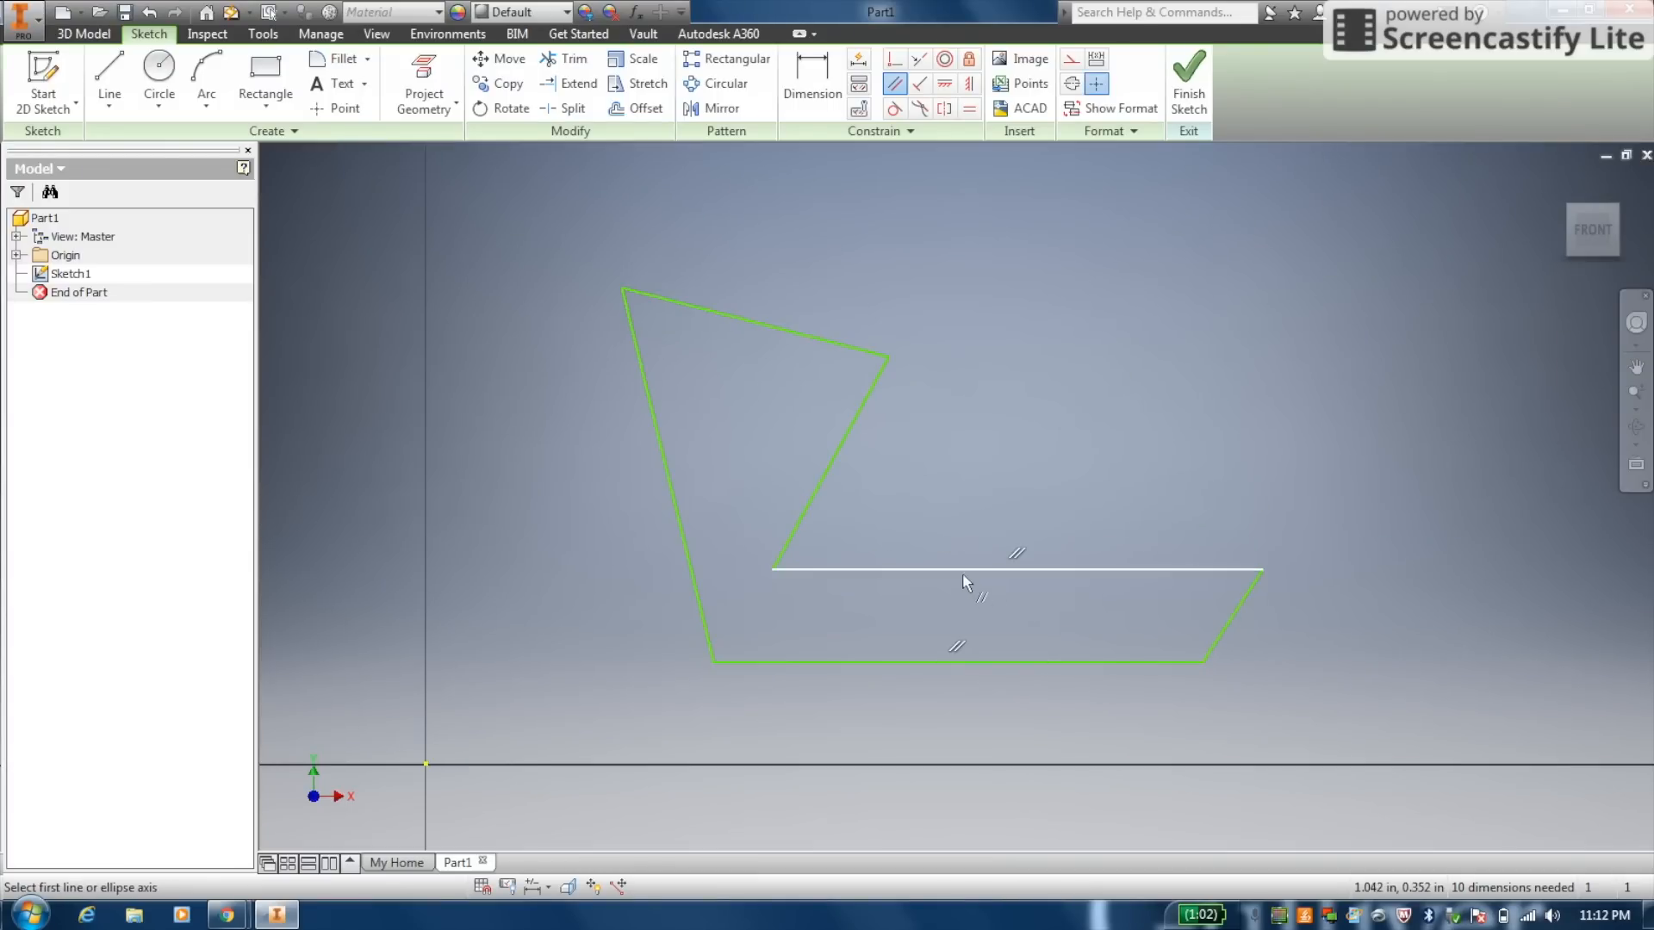
# Make the outer upright line perpendicular to the base and the inner upright line perpendicular to the long inner line
pyautogui.click(918, 85)
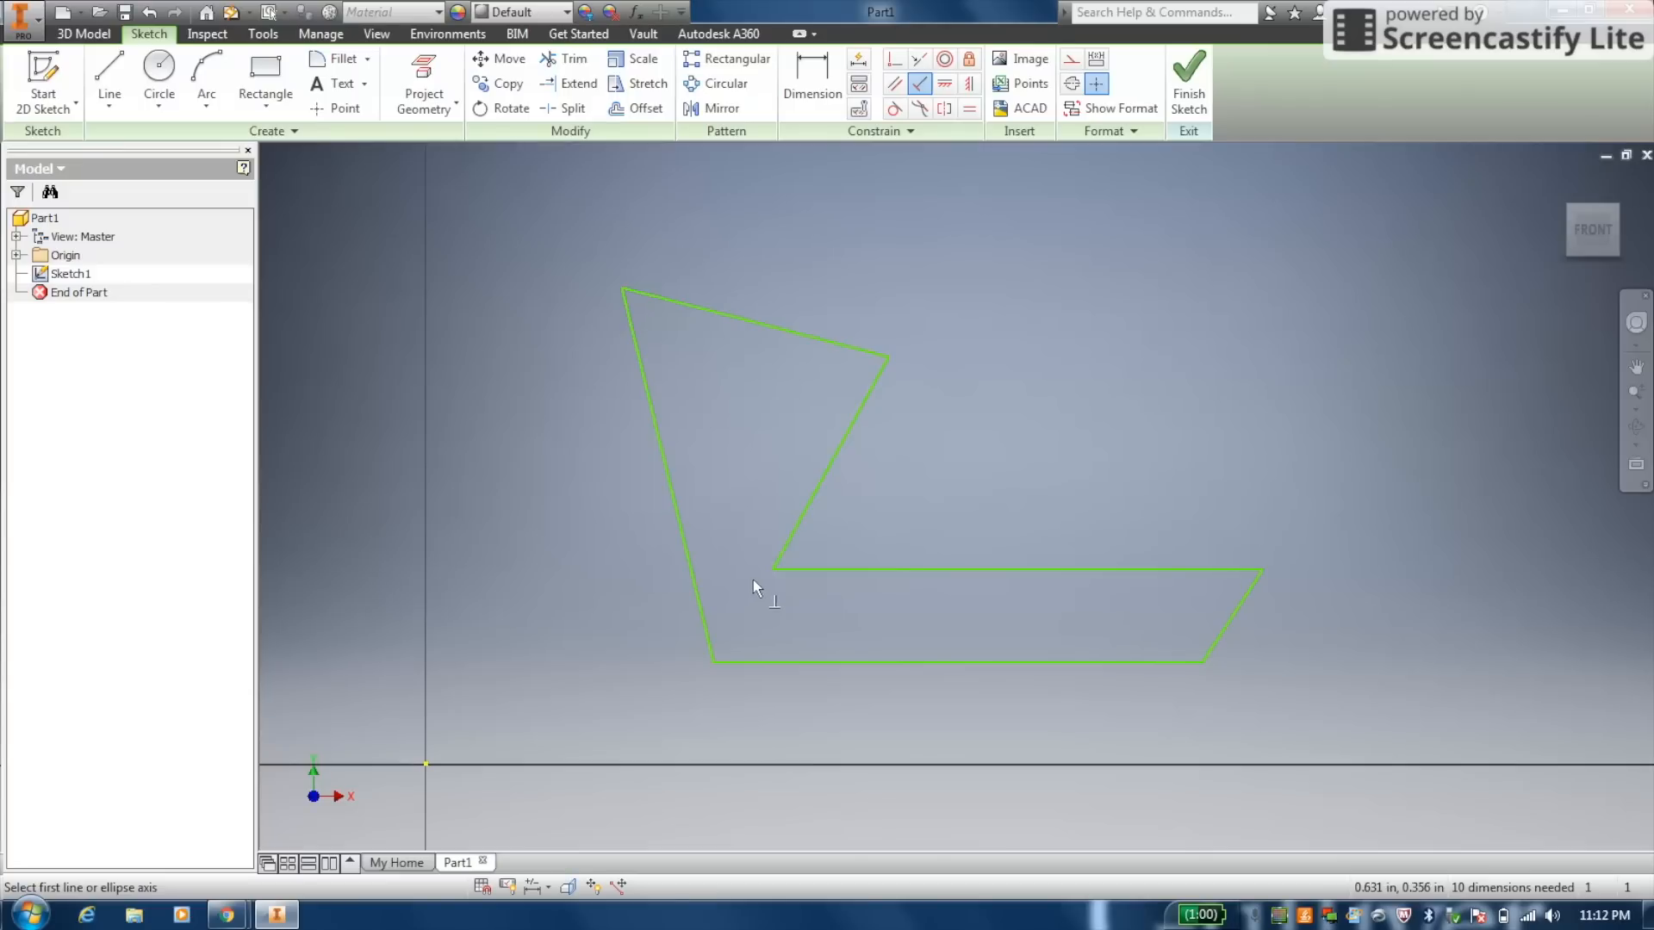
pyautogui.click(770, 659)
pyautogui.click(687, 565)
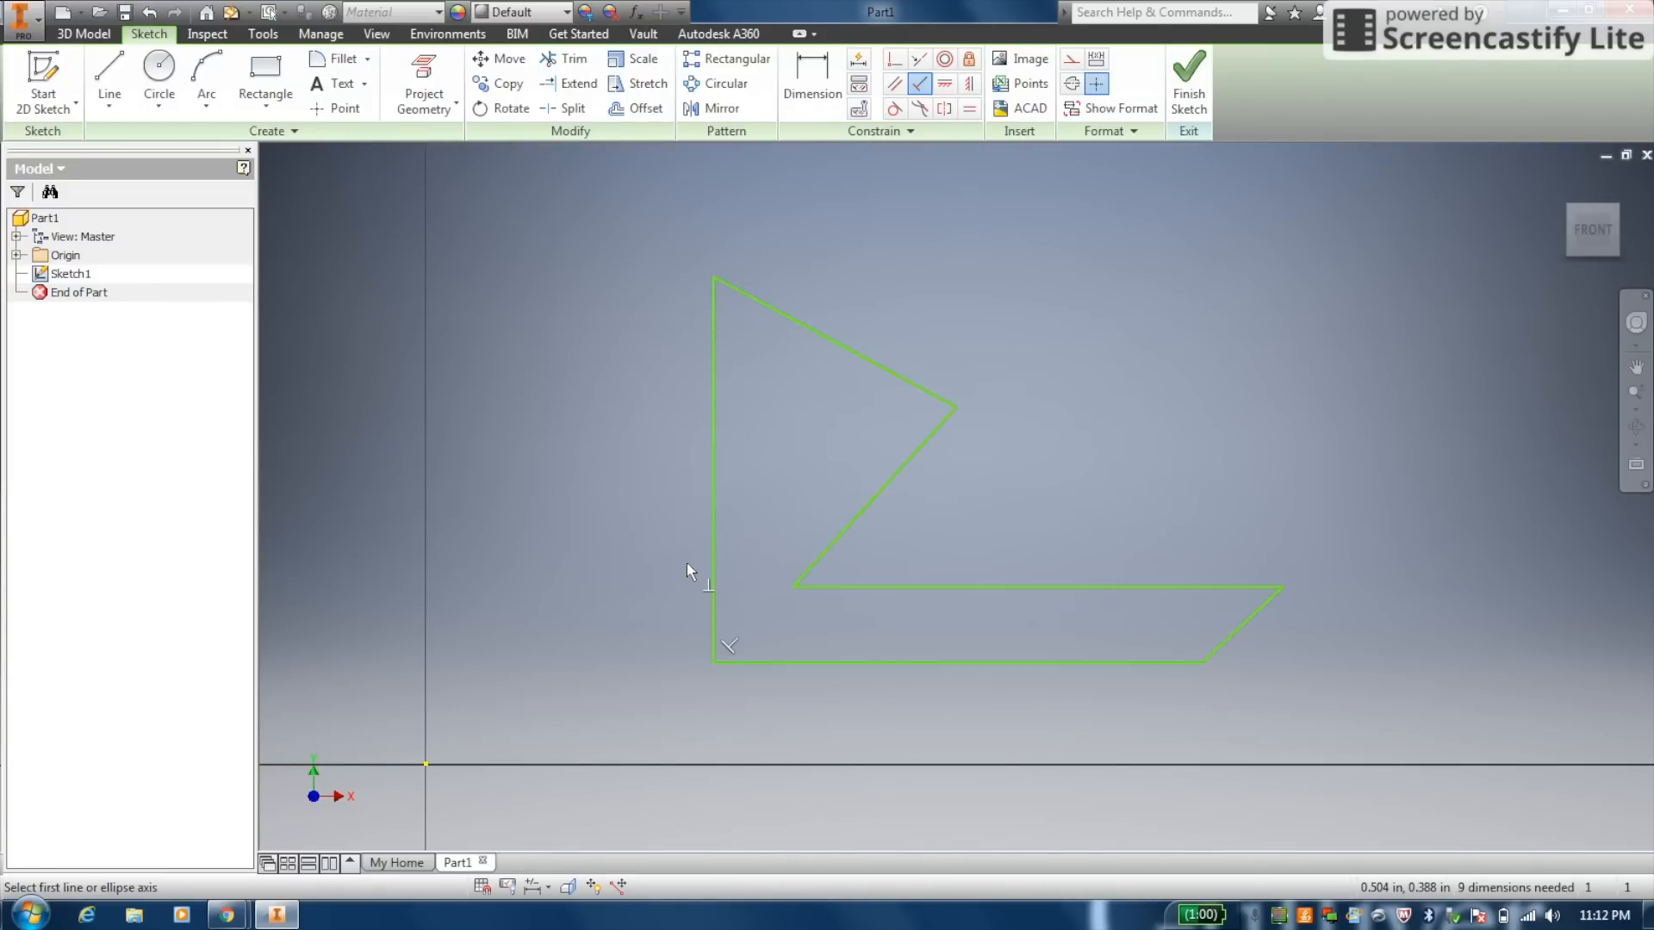
pyautogui.click(954, 586)
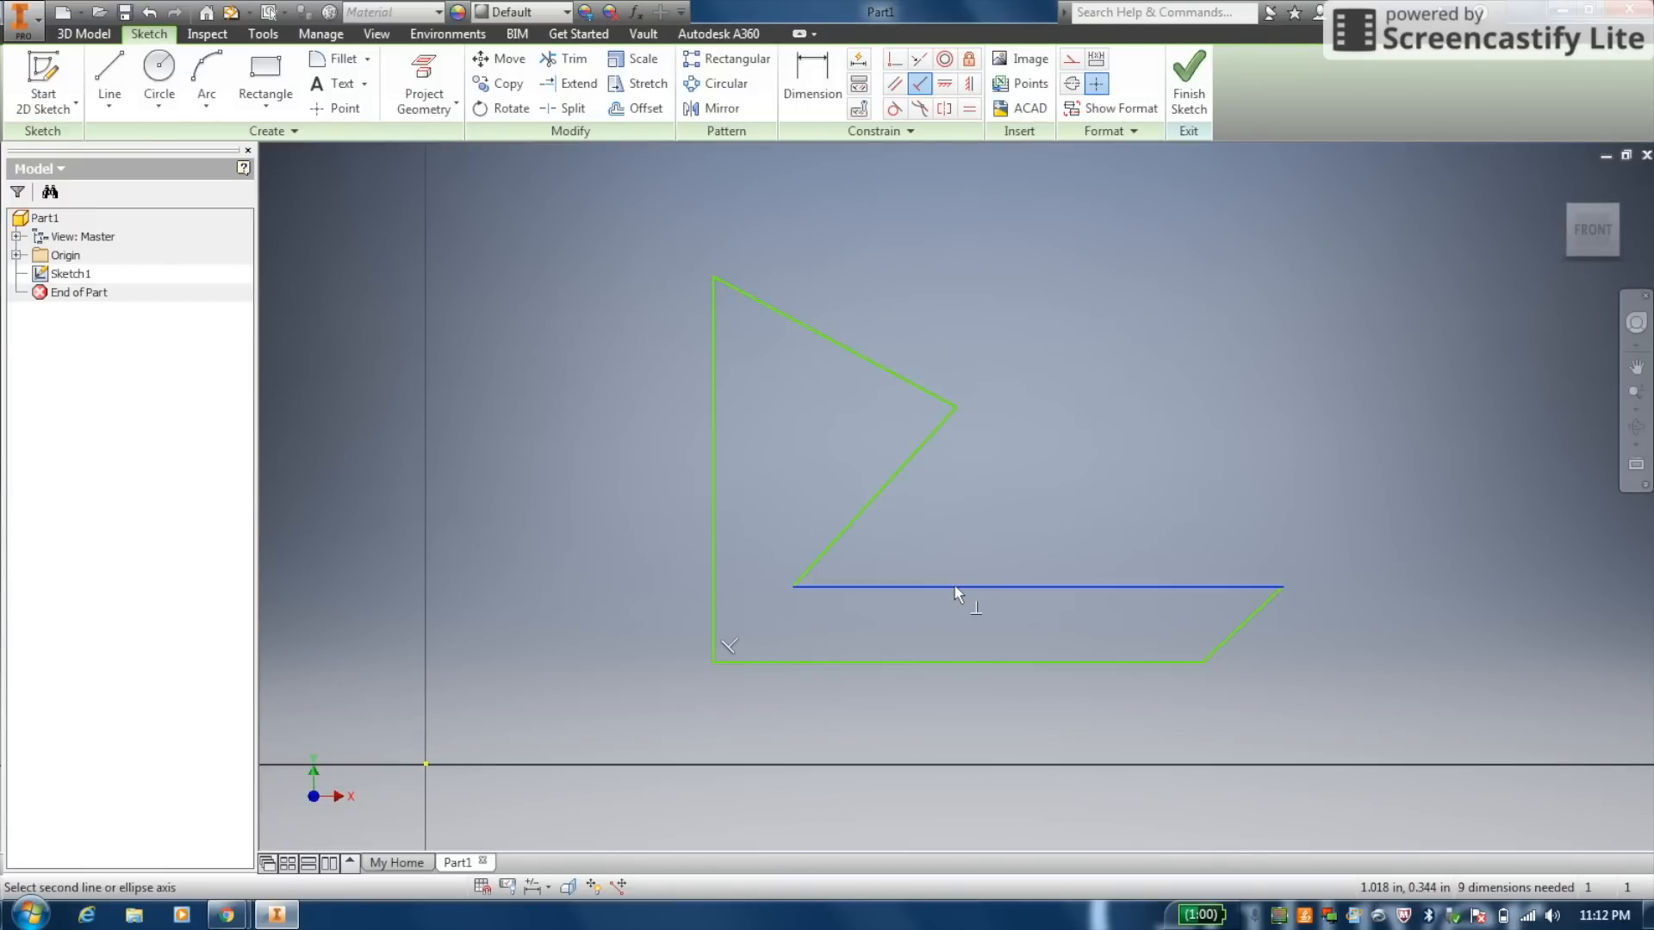
pyautogui.click(847, 523)
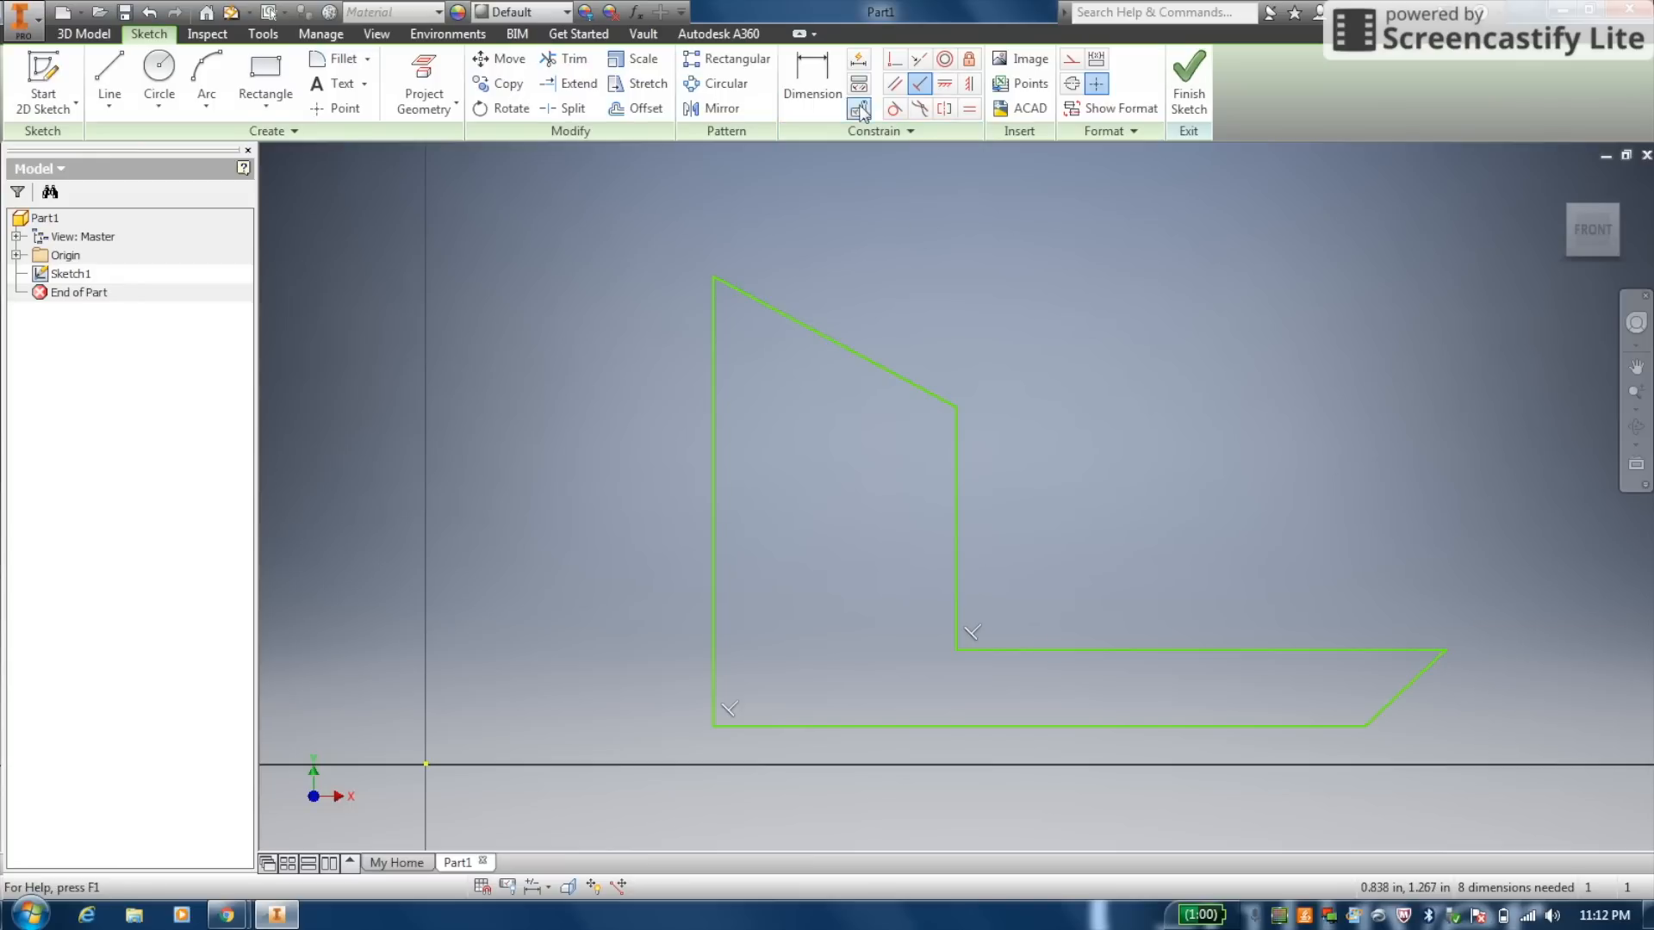
# Constrain the profile's top line to be horizontal and the short line at the end of the base leg to be vertical
pyautogui.click(946, 86)
pyautogui.click(825, 337)
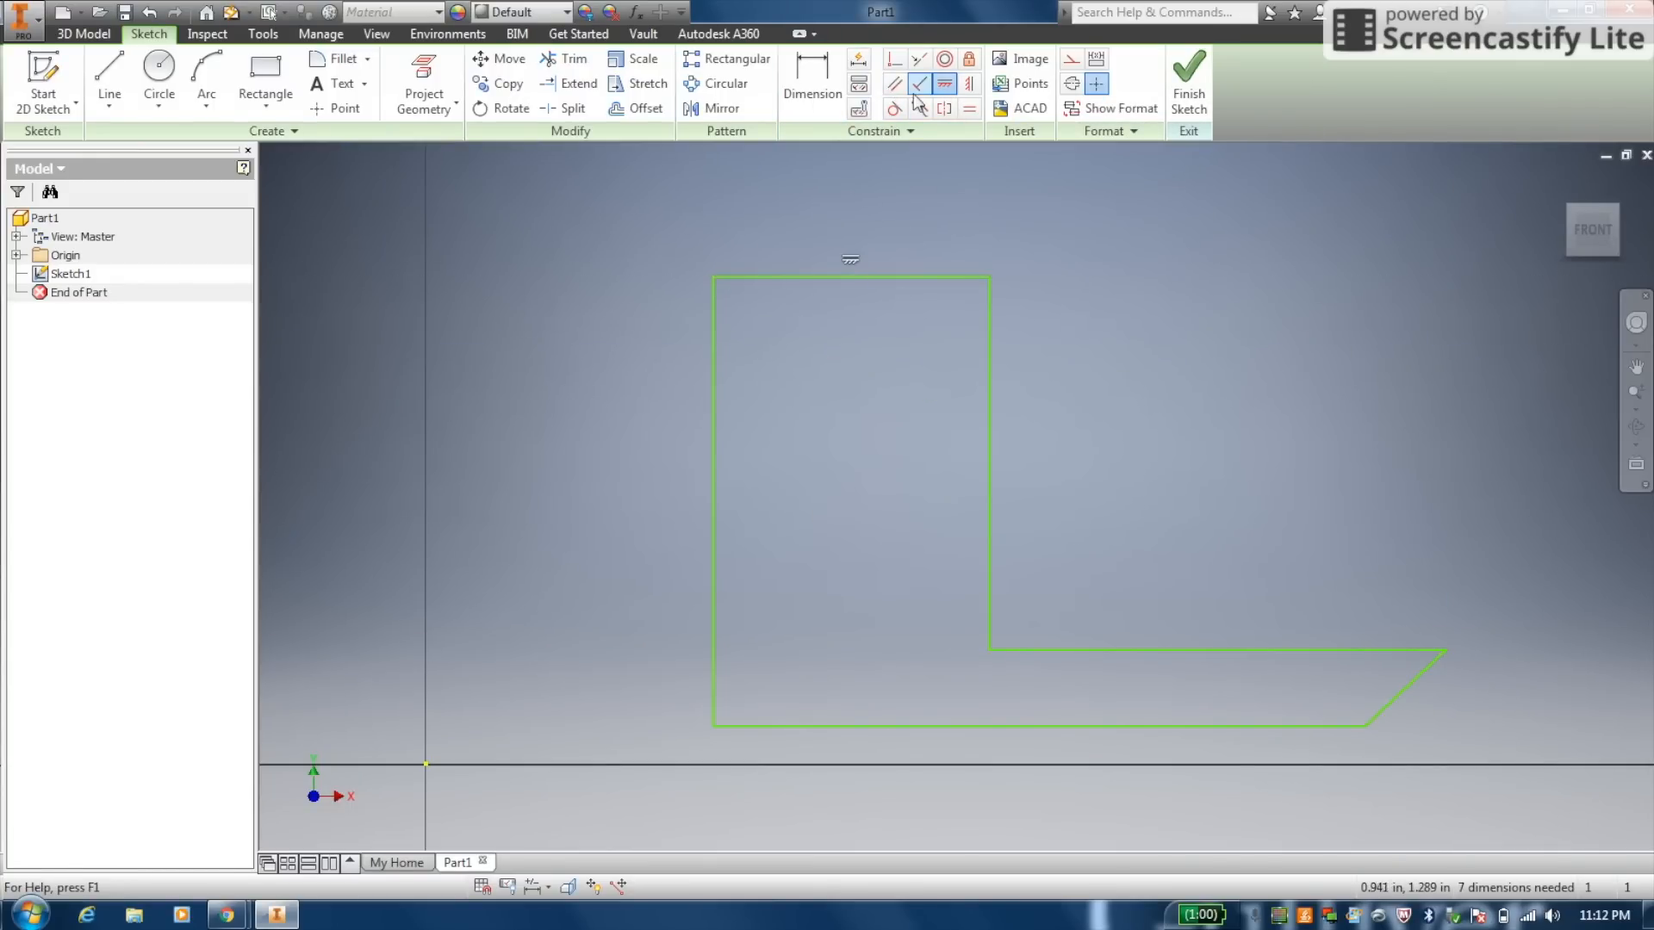
pyautogui.click(969, 83)
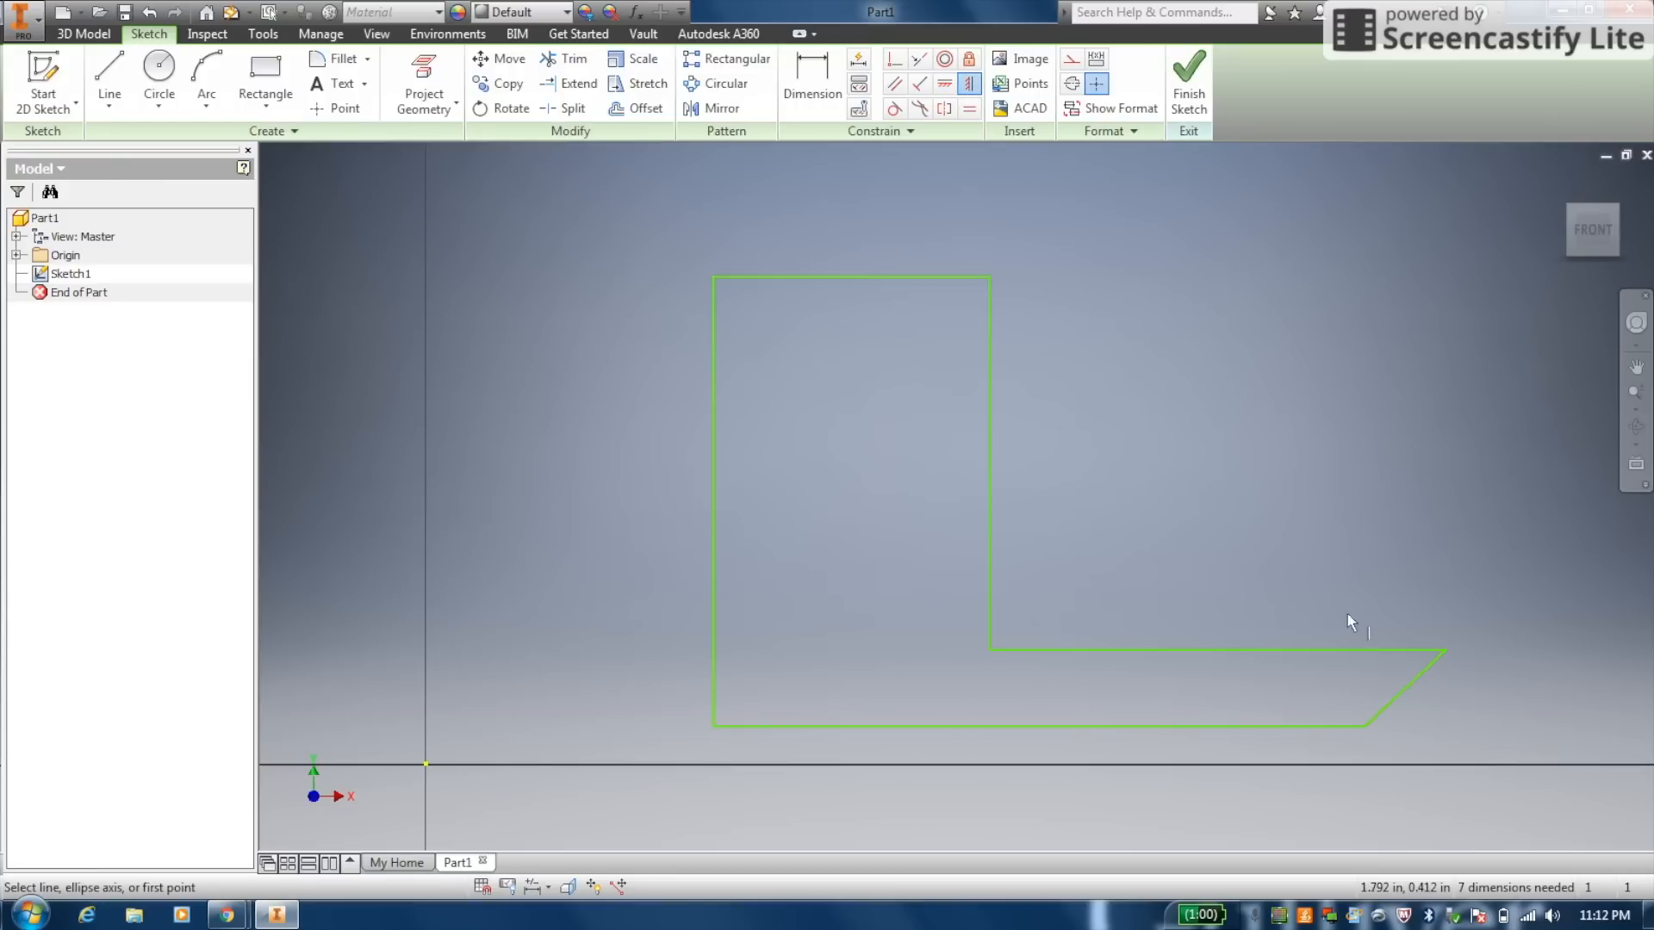
pyautogui.click(1399, 699)
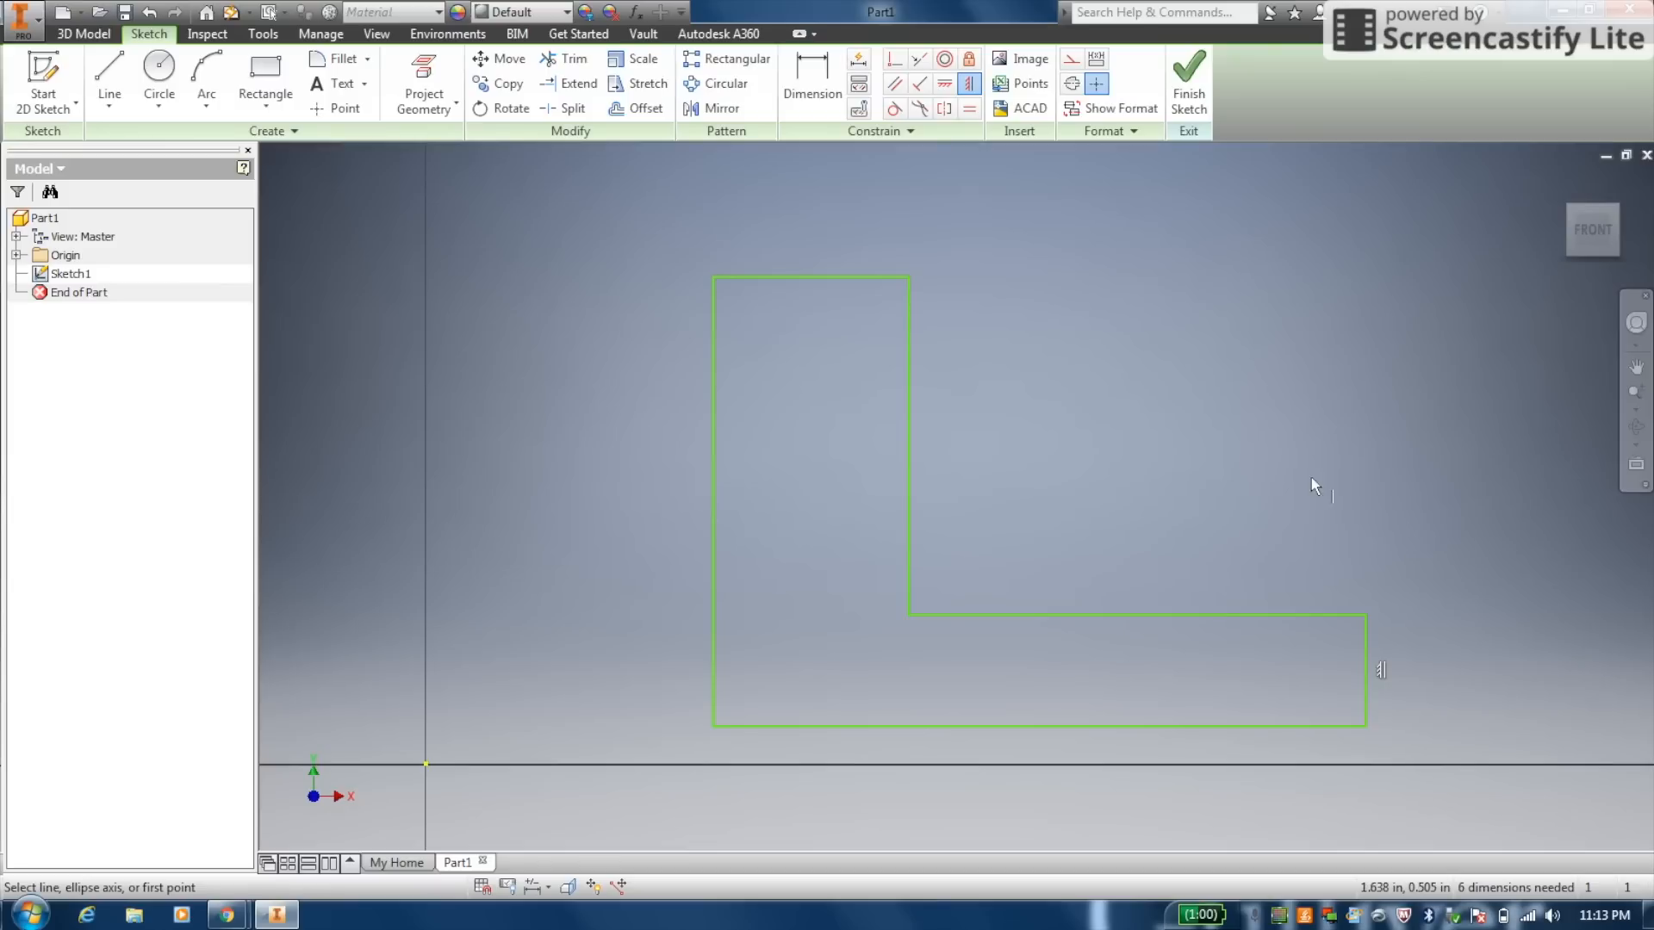
# Dimension the length of the L profile's base line and set it to 2 in
pyautogui.moveTo(1378, 406)
pyautogui.mouseDown(button='middle')
pyautogui.moveTo(1119, 414)
pyautogui.moveTo(1201, 437)
pyautogui.mouseUp(button='middle')
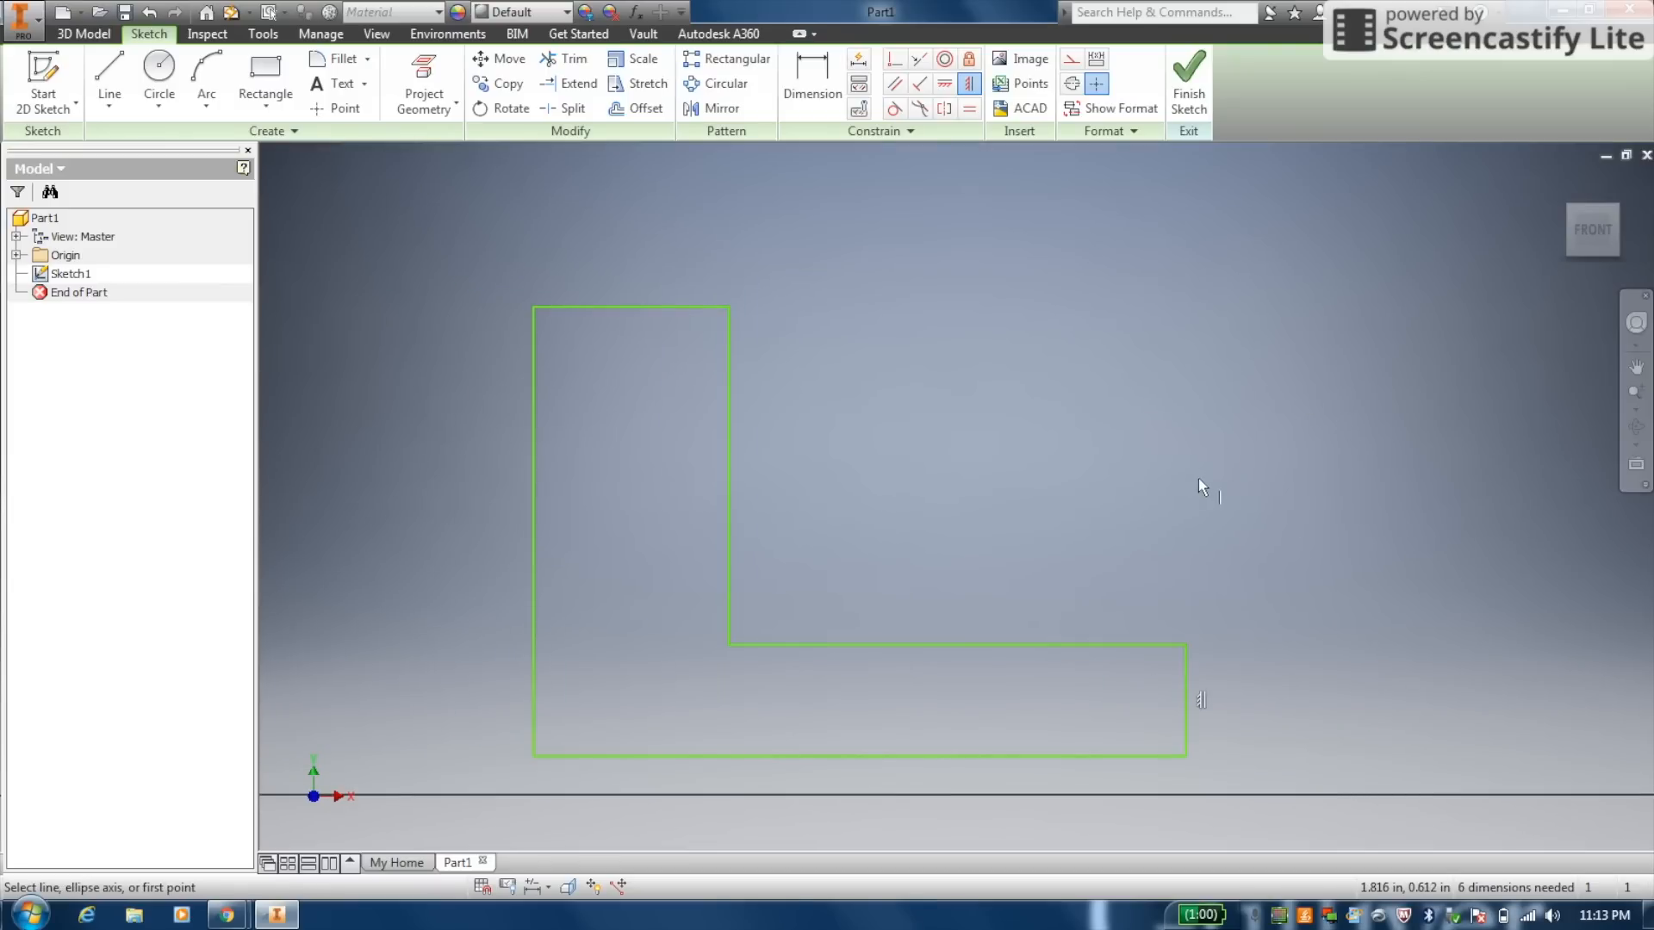
pyautogui.moveTo(901, 281)
pyautogui.mouseDown(button='middle')
pyautogui.moveTo(912, 214)
pyautogui.moveTo(932, 213)
pyautogui.mouseUp(button='middle')
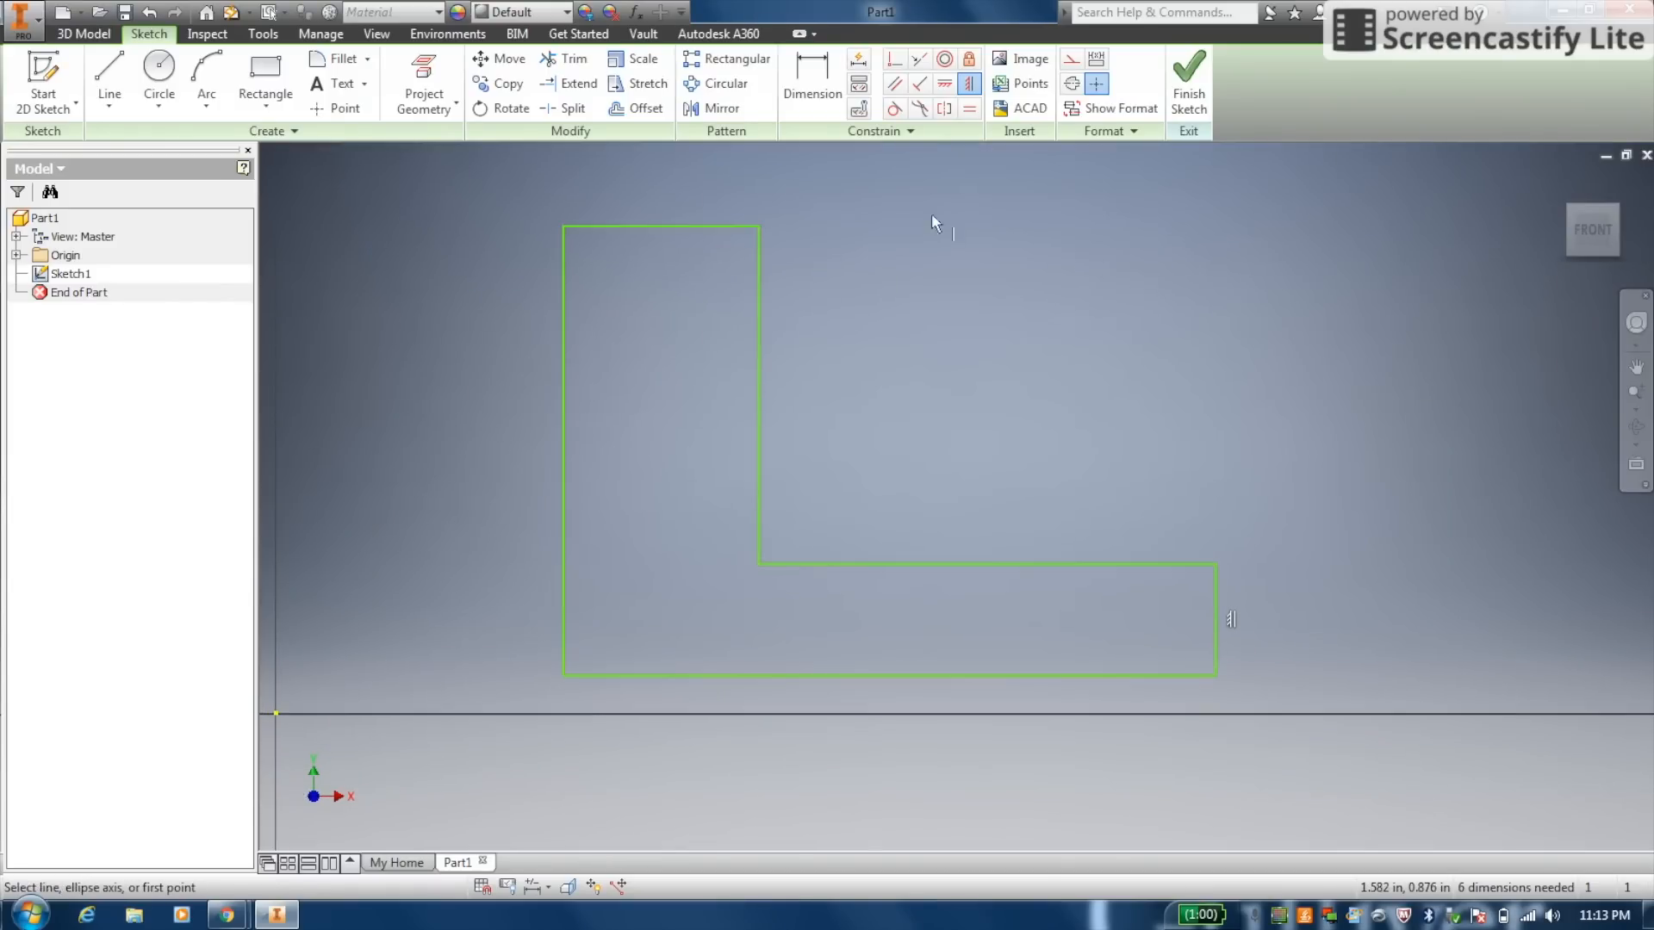
pyautogui.click(815, 89)
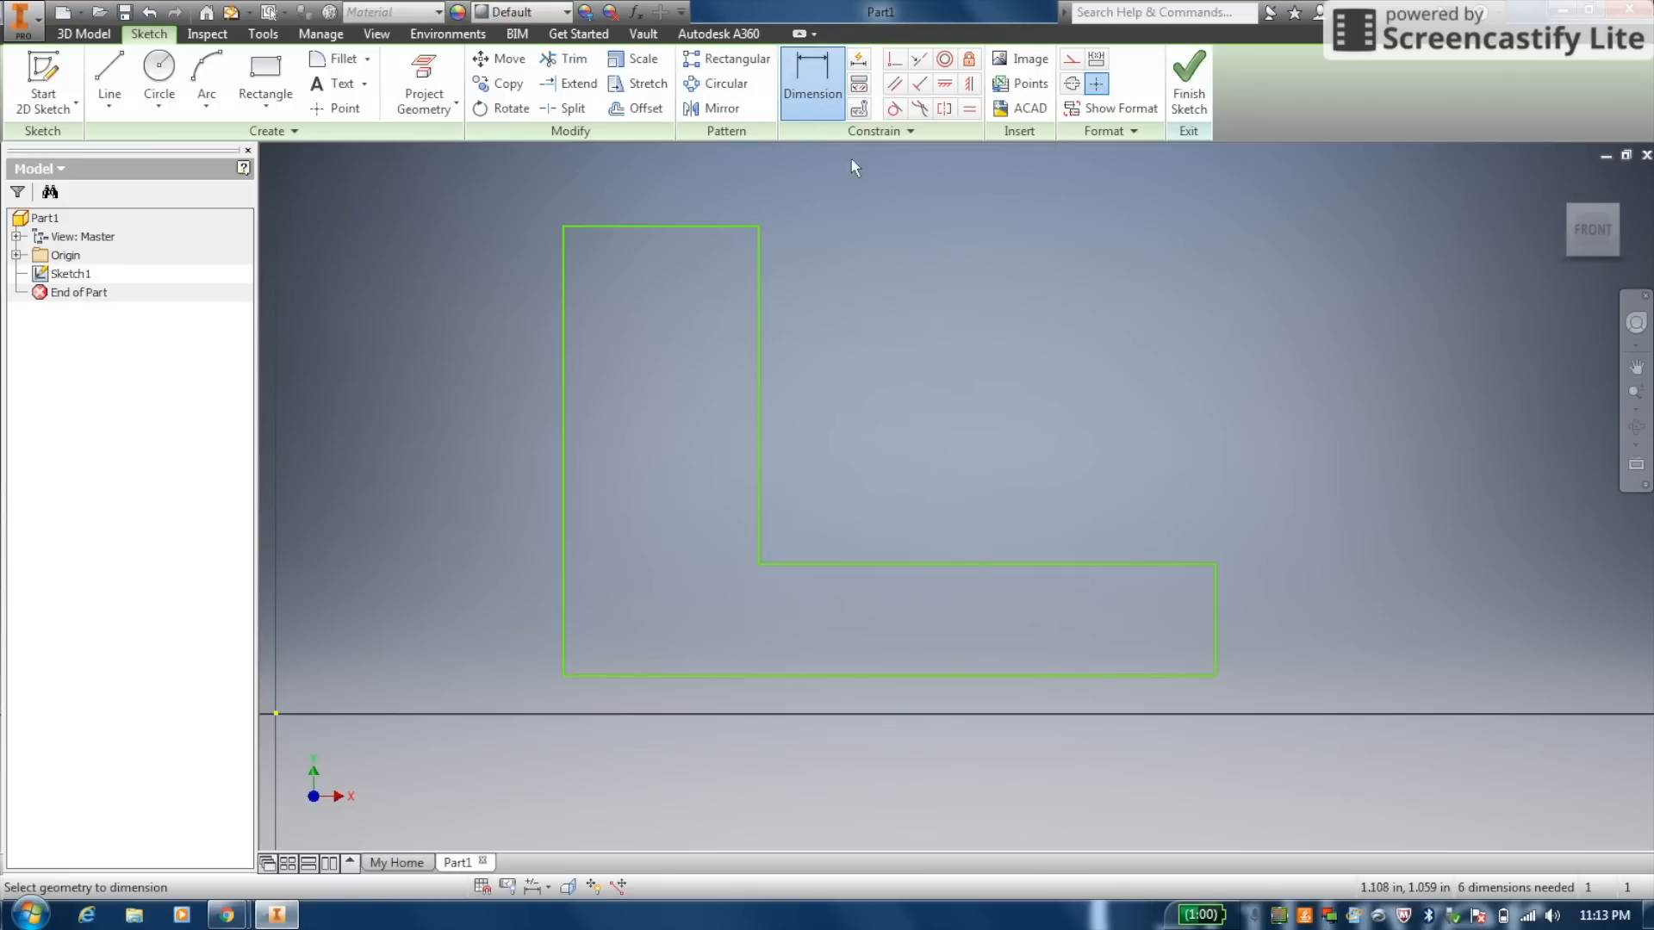
pyautogui.click(865, 675)
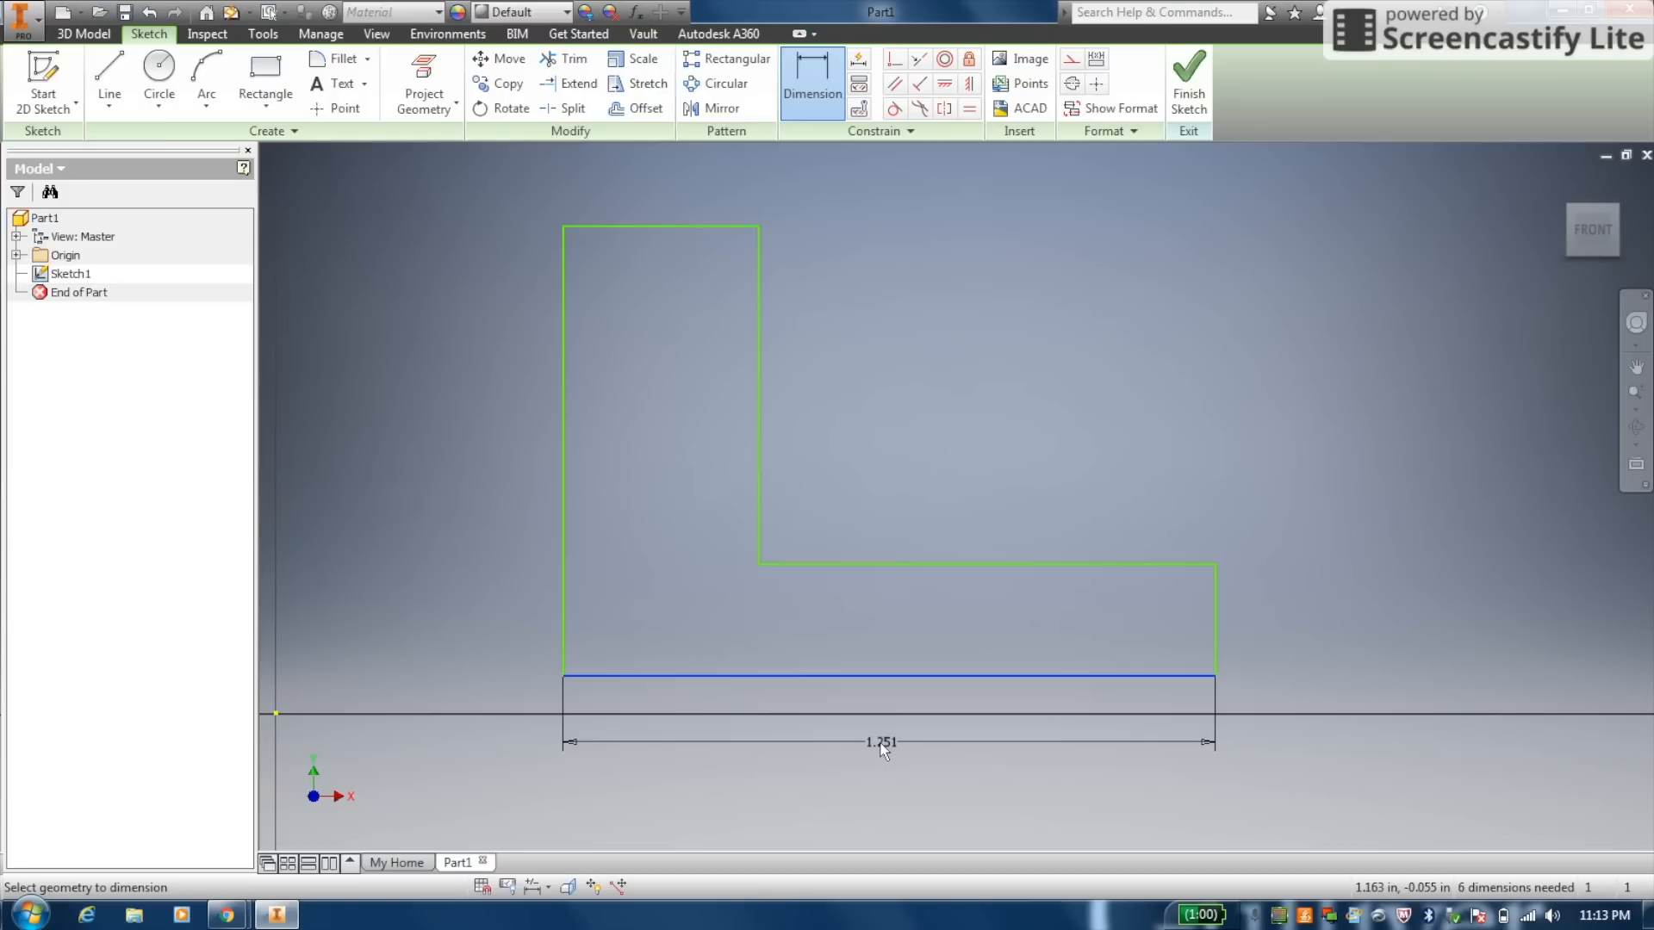
pyautogui.click(881, 738)
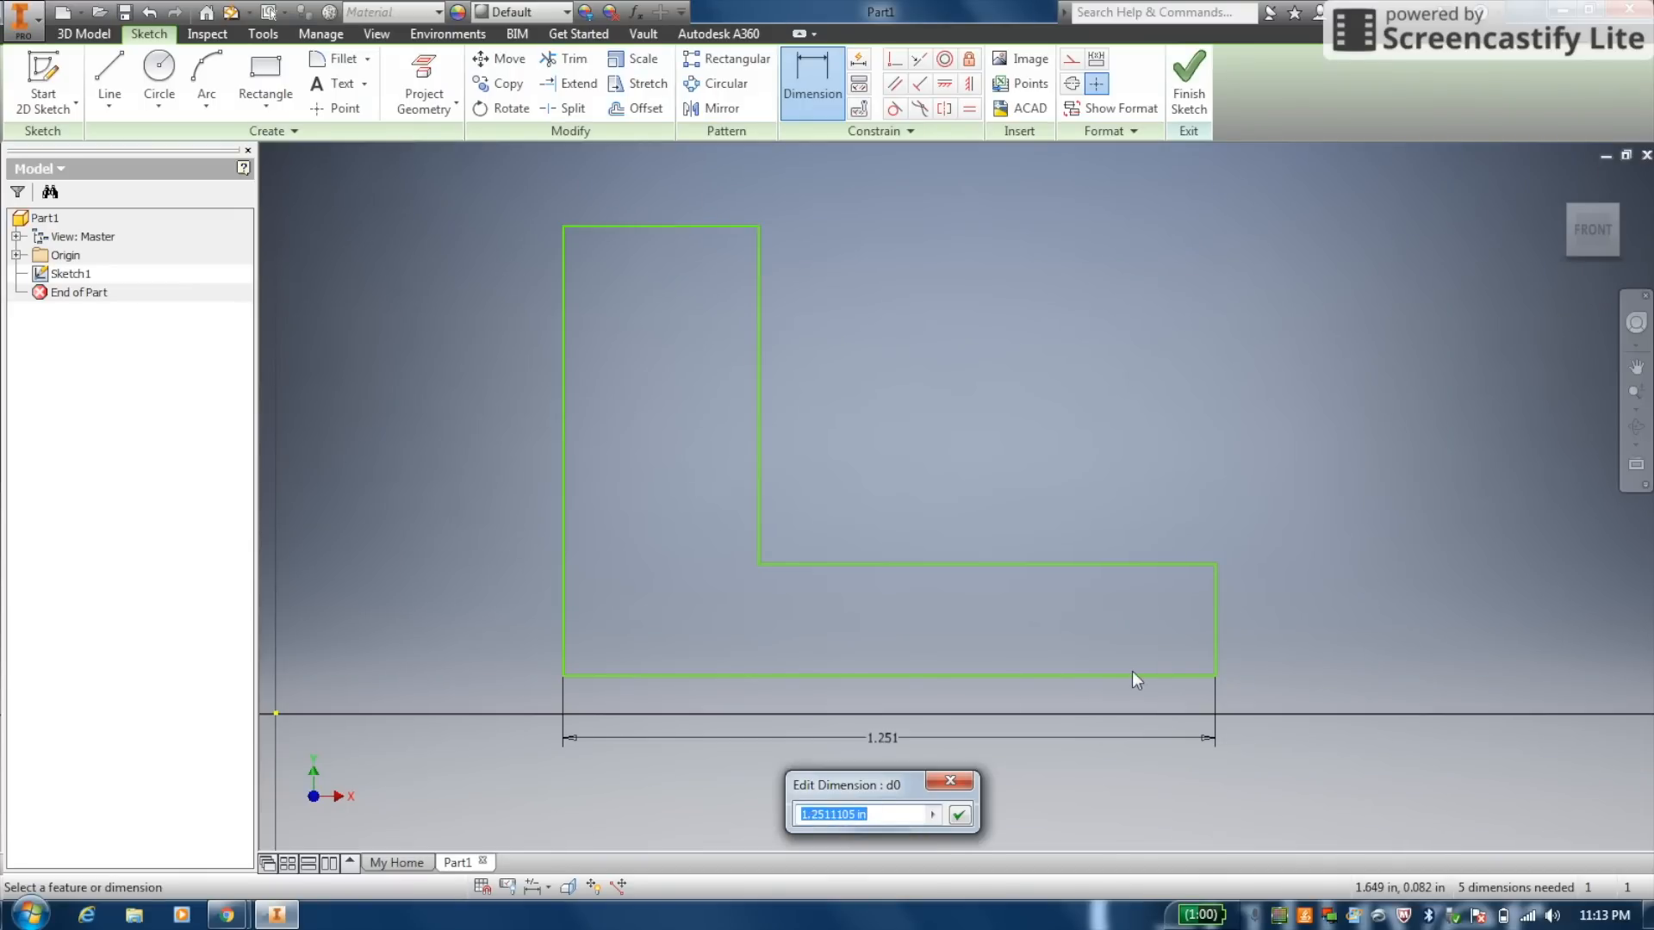
pyautogui.write('2')
pyautogui.press('Return')
# Dimension the L profile's overall height between the ends of its outer upright line and set it to 3 in
pyautogui.scroll(6, 1115, 710)
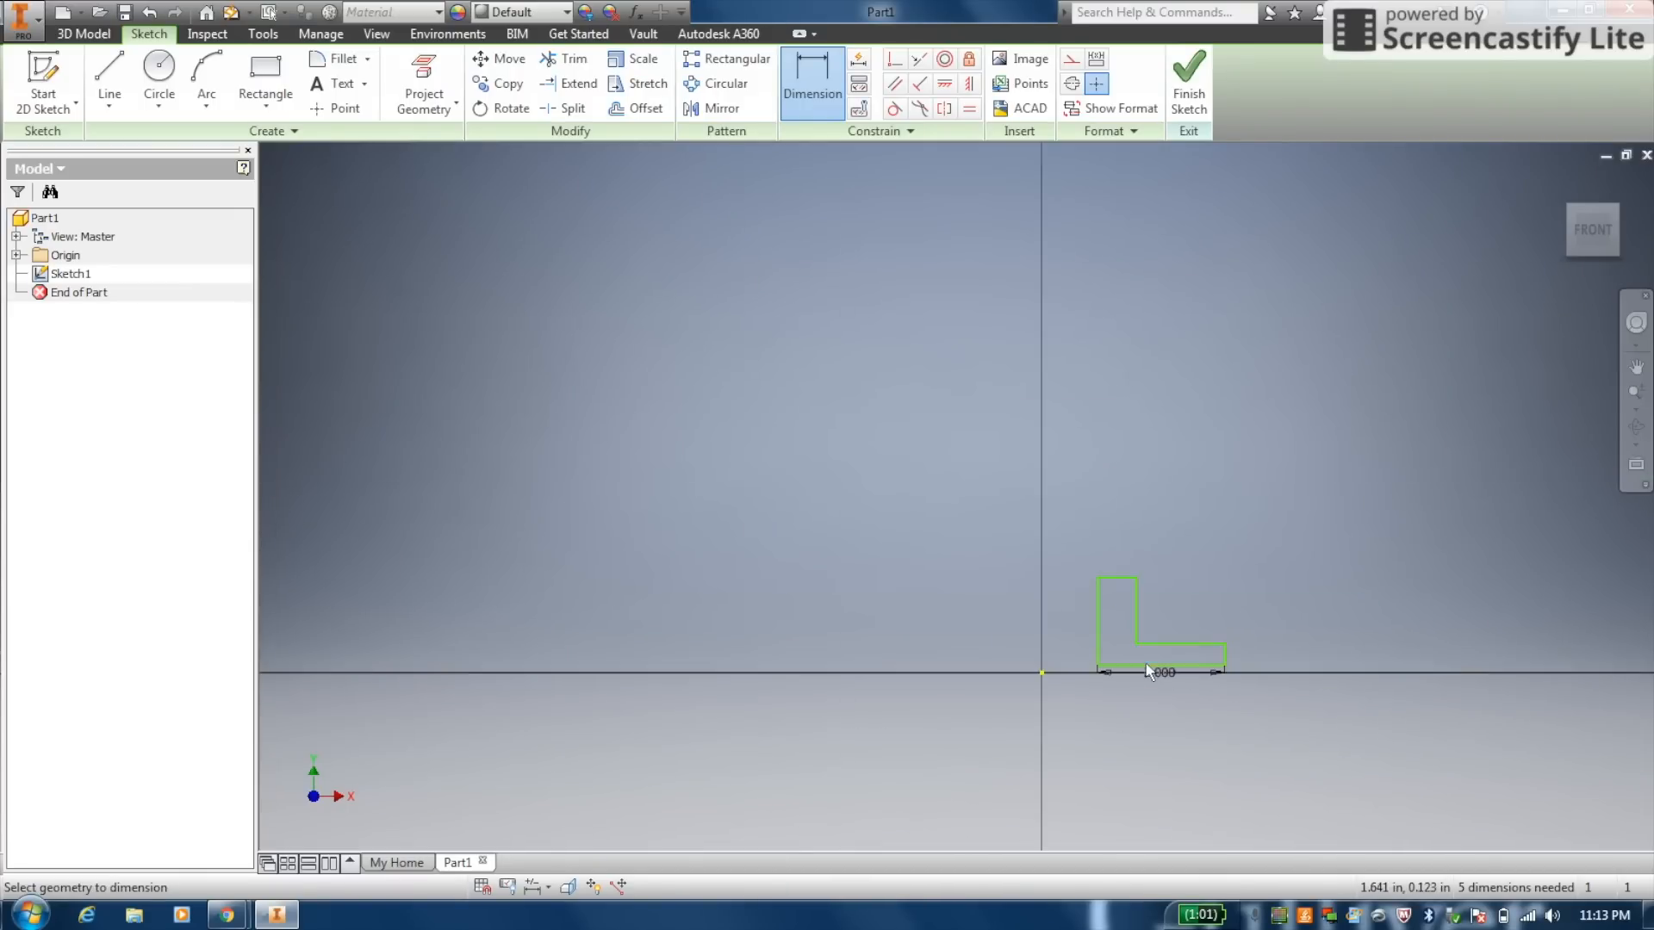
pyautogui.moveTo(1255, 620); pyautogui.dragTo(1015, 558, button='middle')
pyautogui.scroll(-6, 980, 621)
pyautogui.moveTo(842, 442); pyautogui.dragTo(921, 571, button='middle')
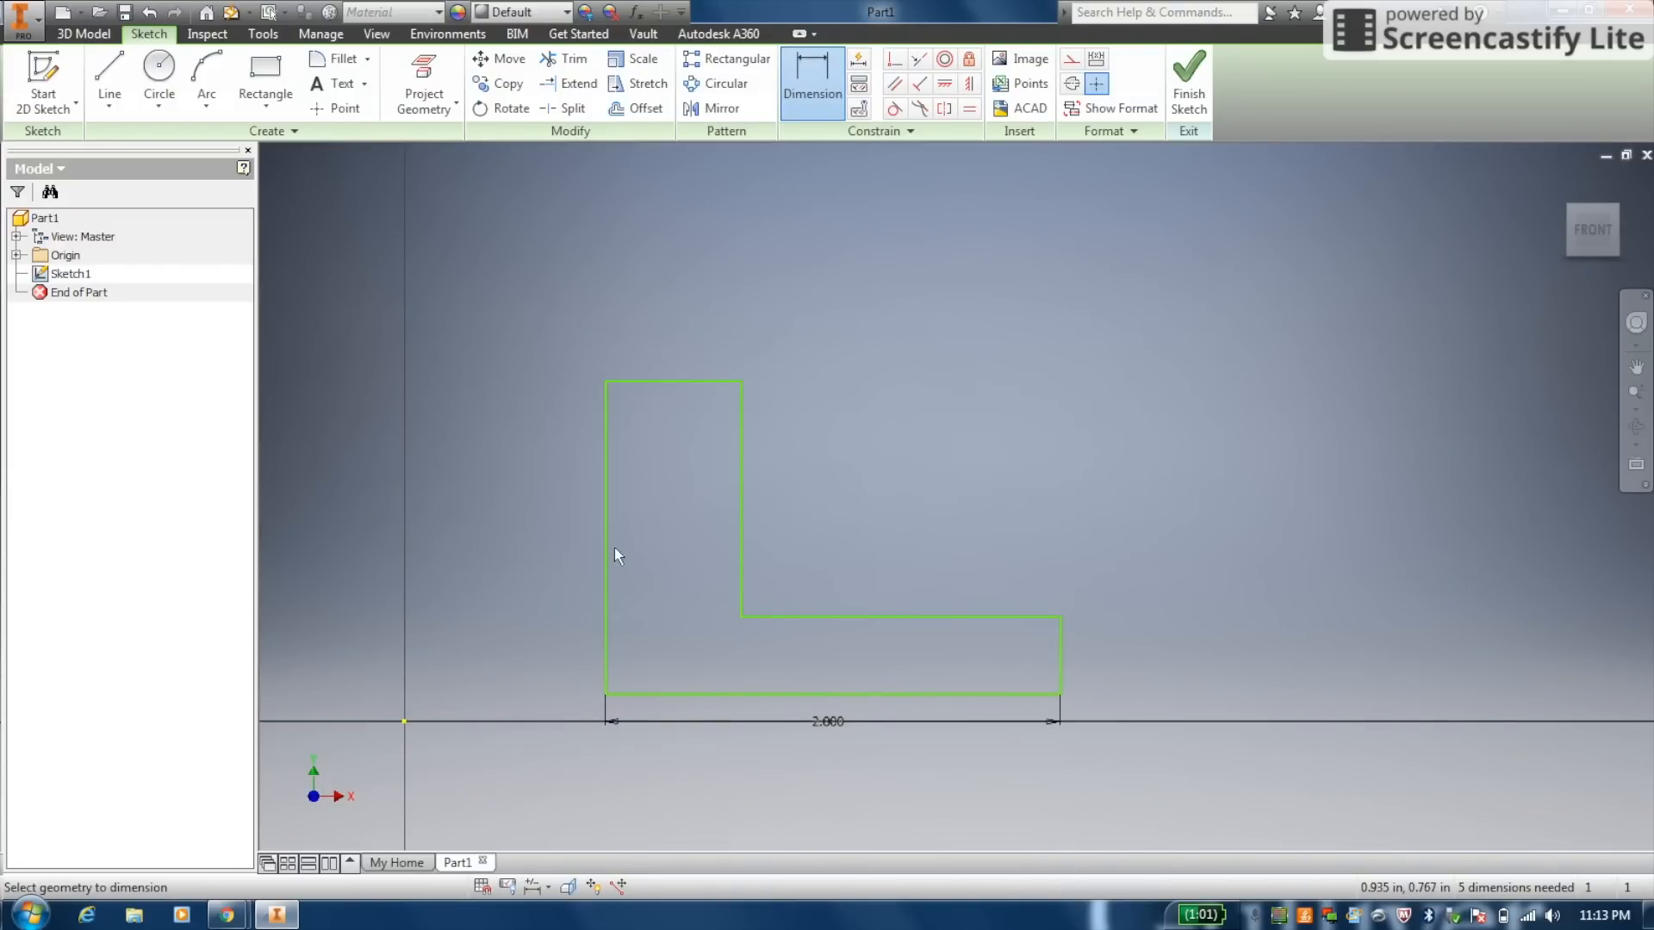
pyautogui.moveTo(1016, 436); pyautogui.dragTo(1064, 477, button='middle')
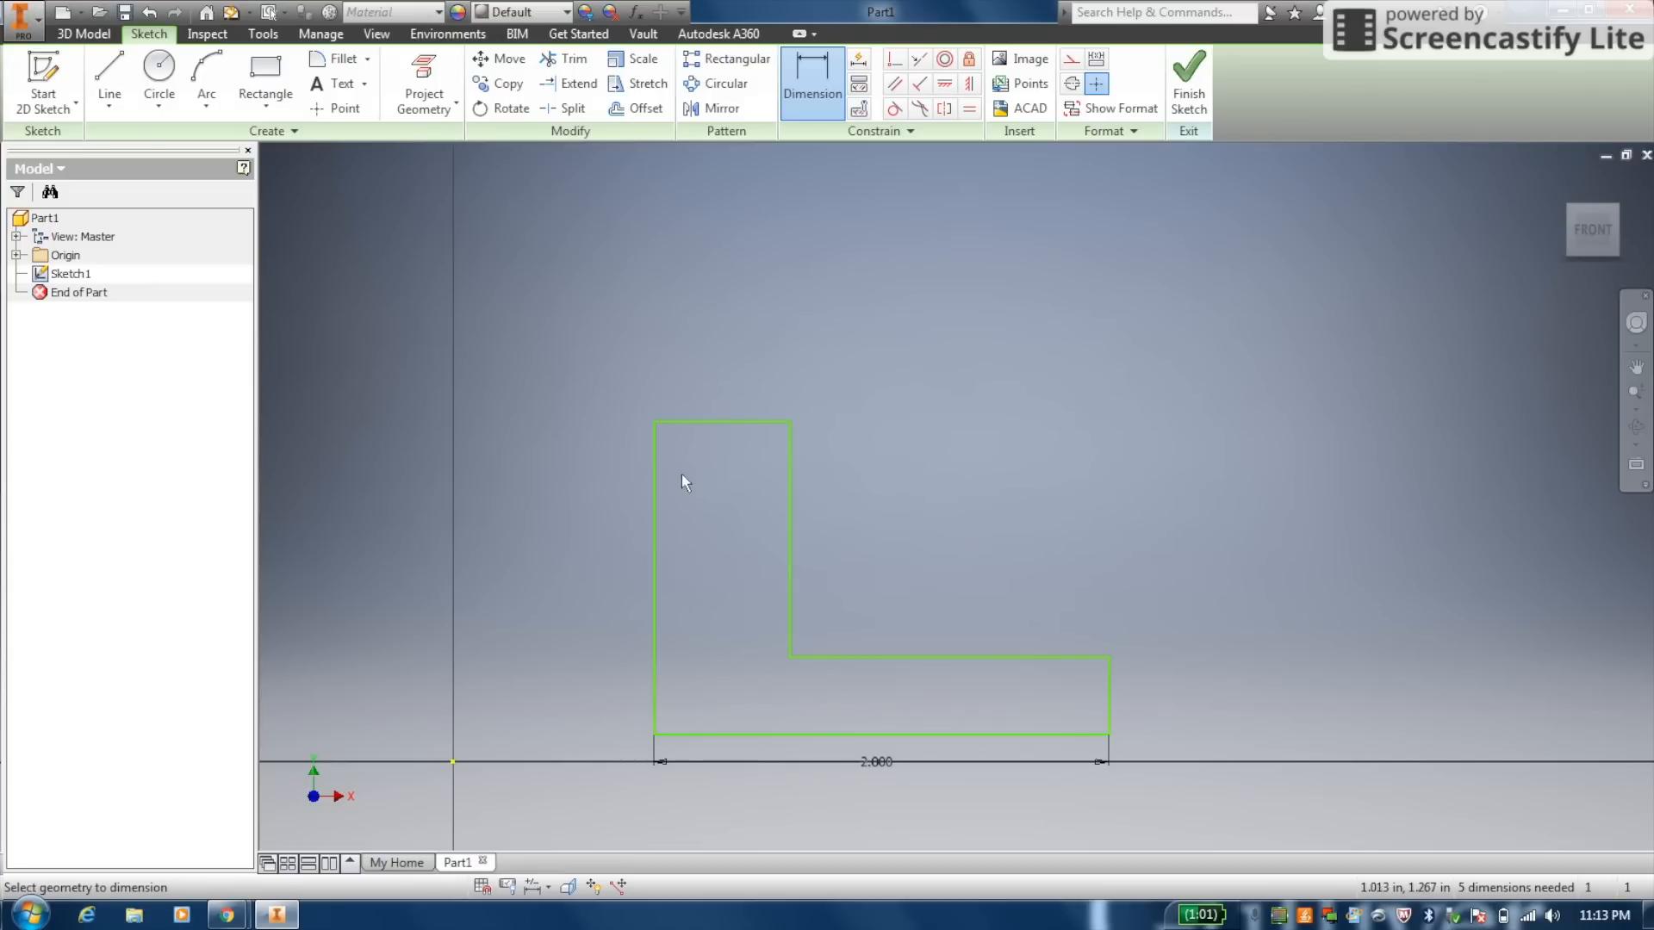
pyautogui.click(820, 93)
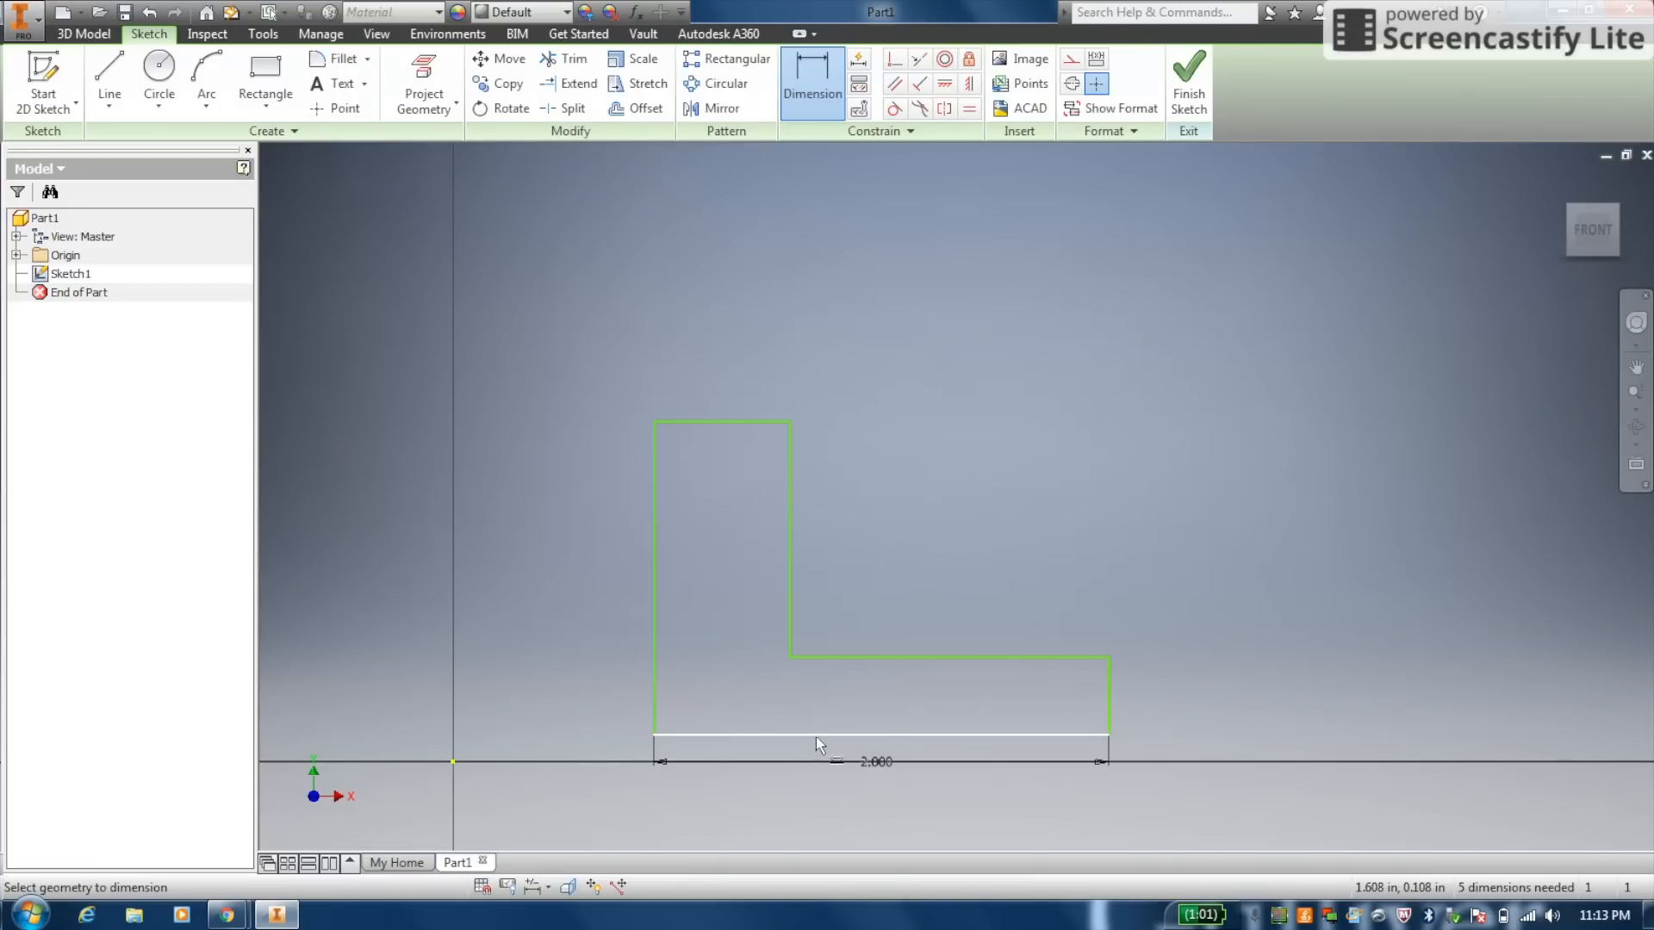
pyautogui.click(652, 422)
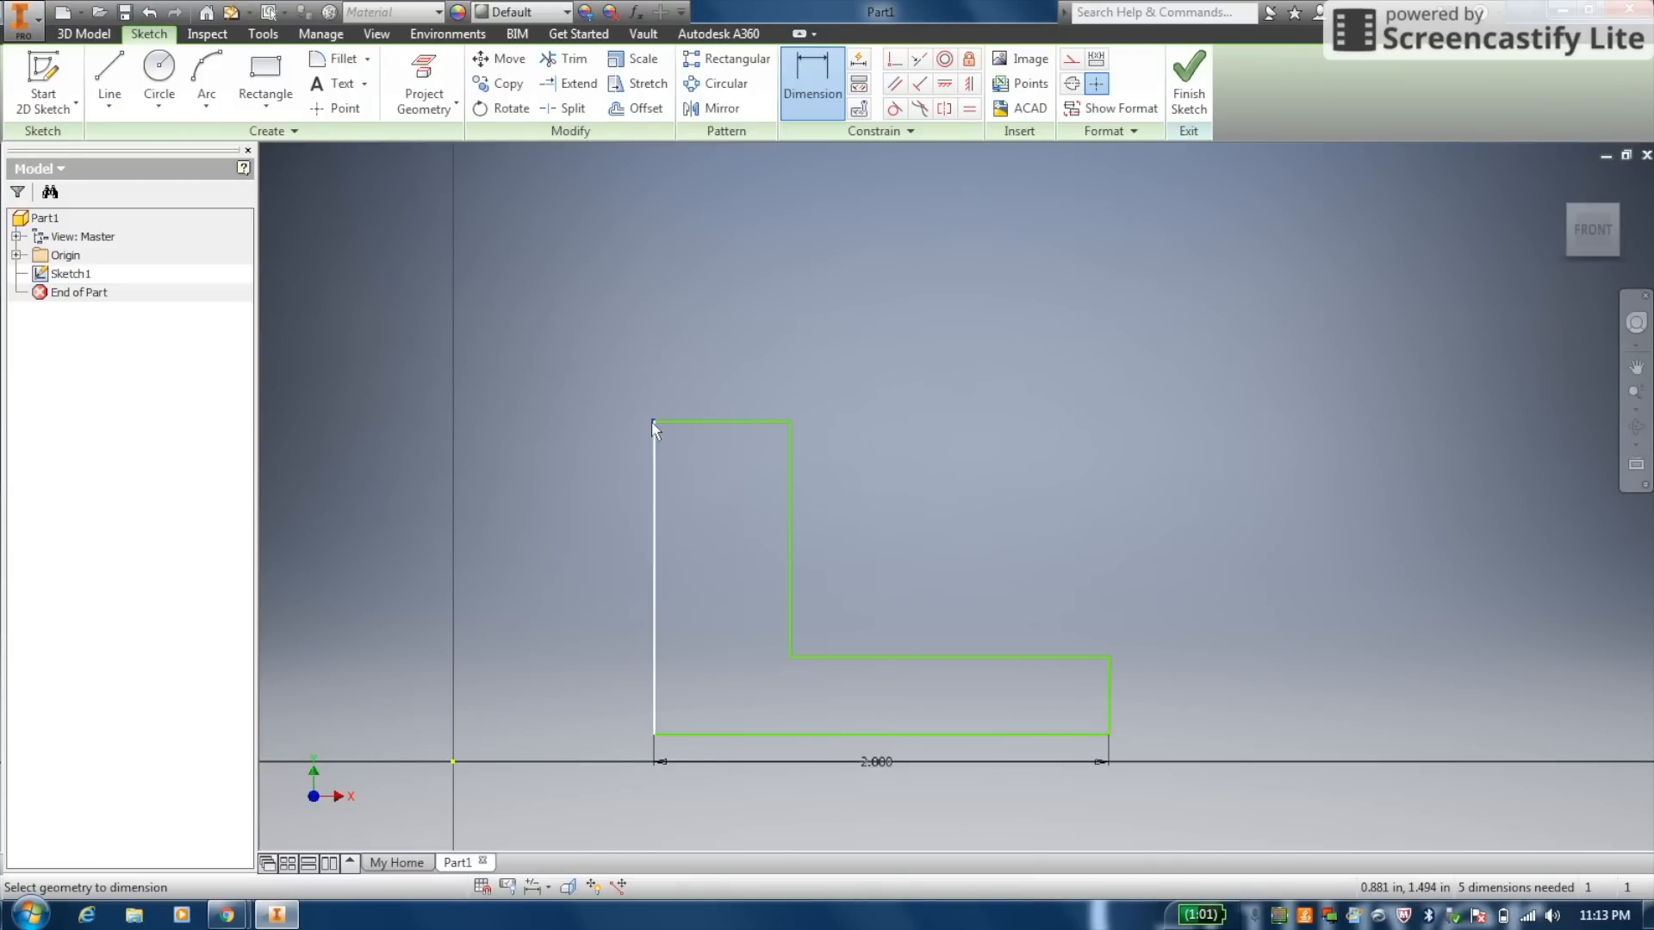
pyautogui.click(652, 734)
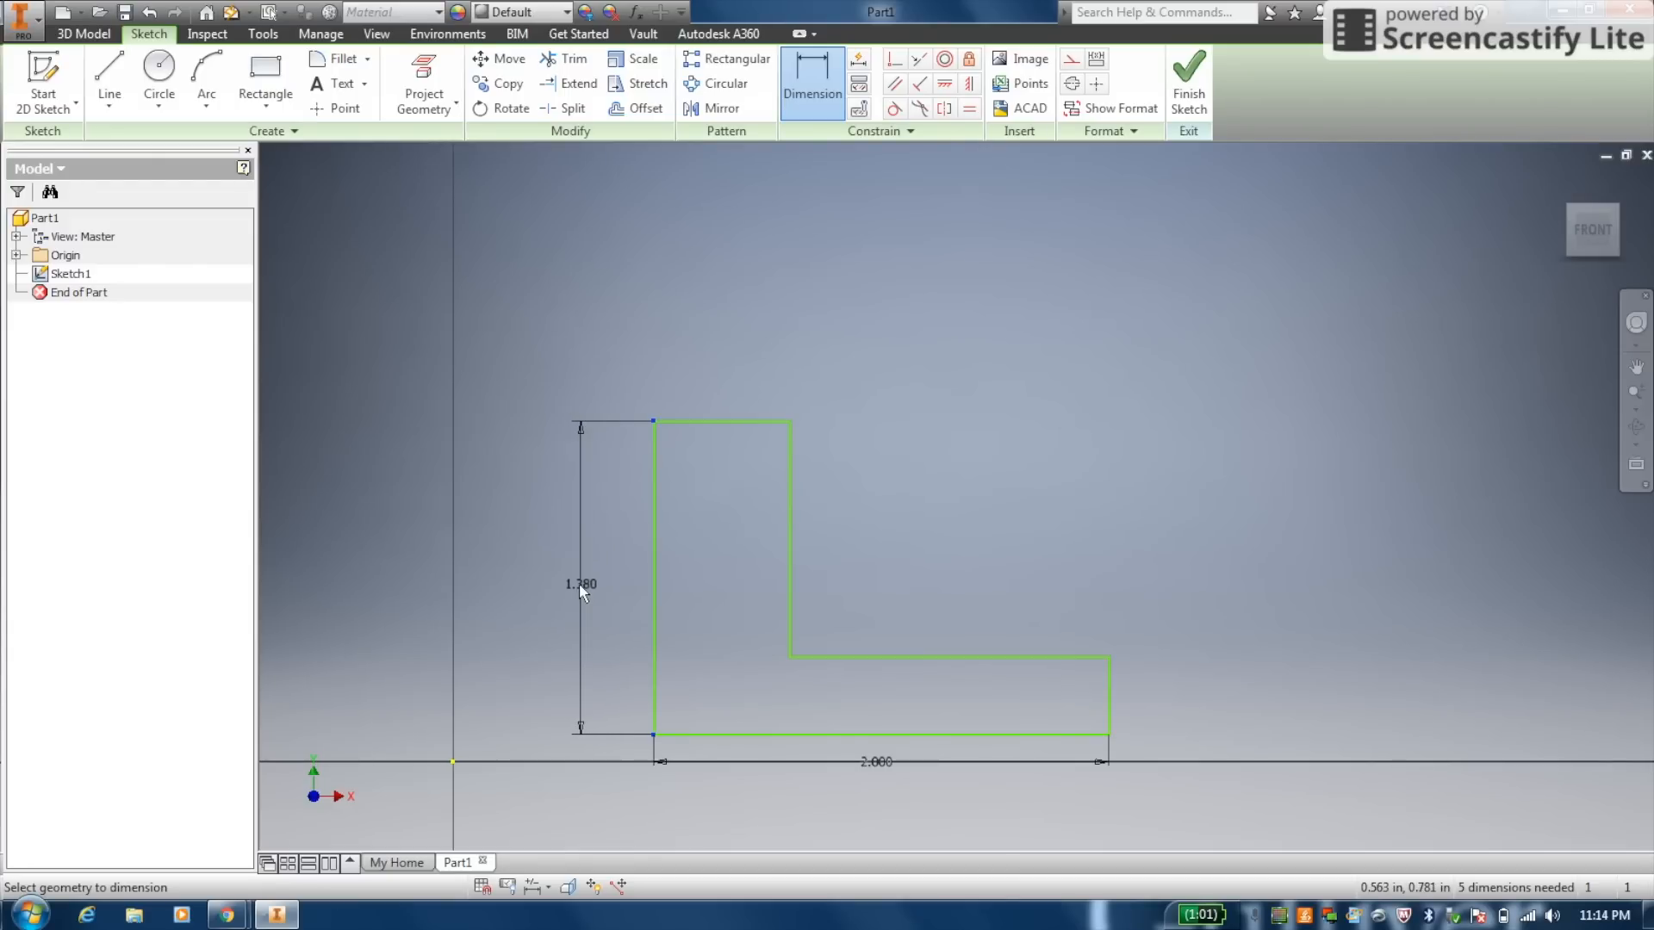
pyautogui.click(579, 585)
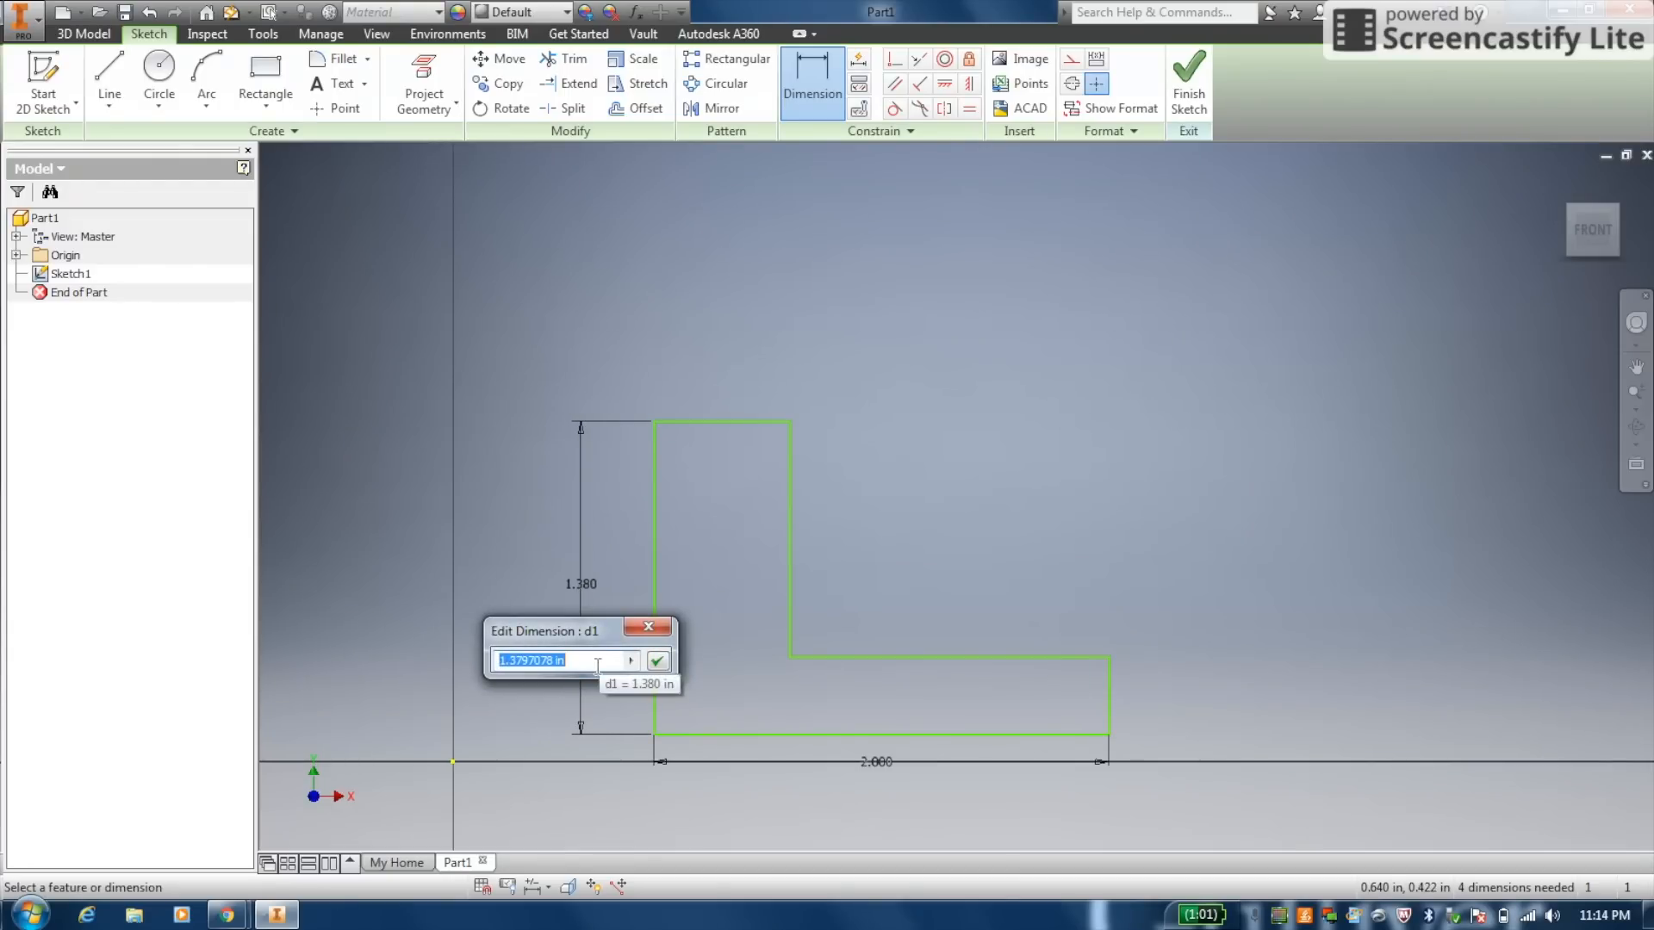
pyautogui.write('3')
pyautogui.press('Return')
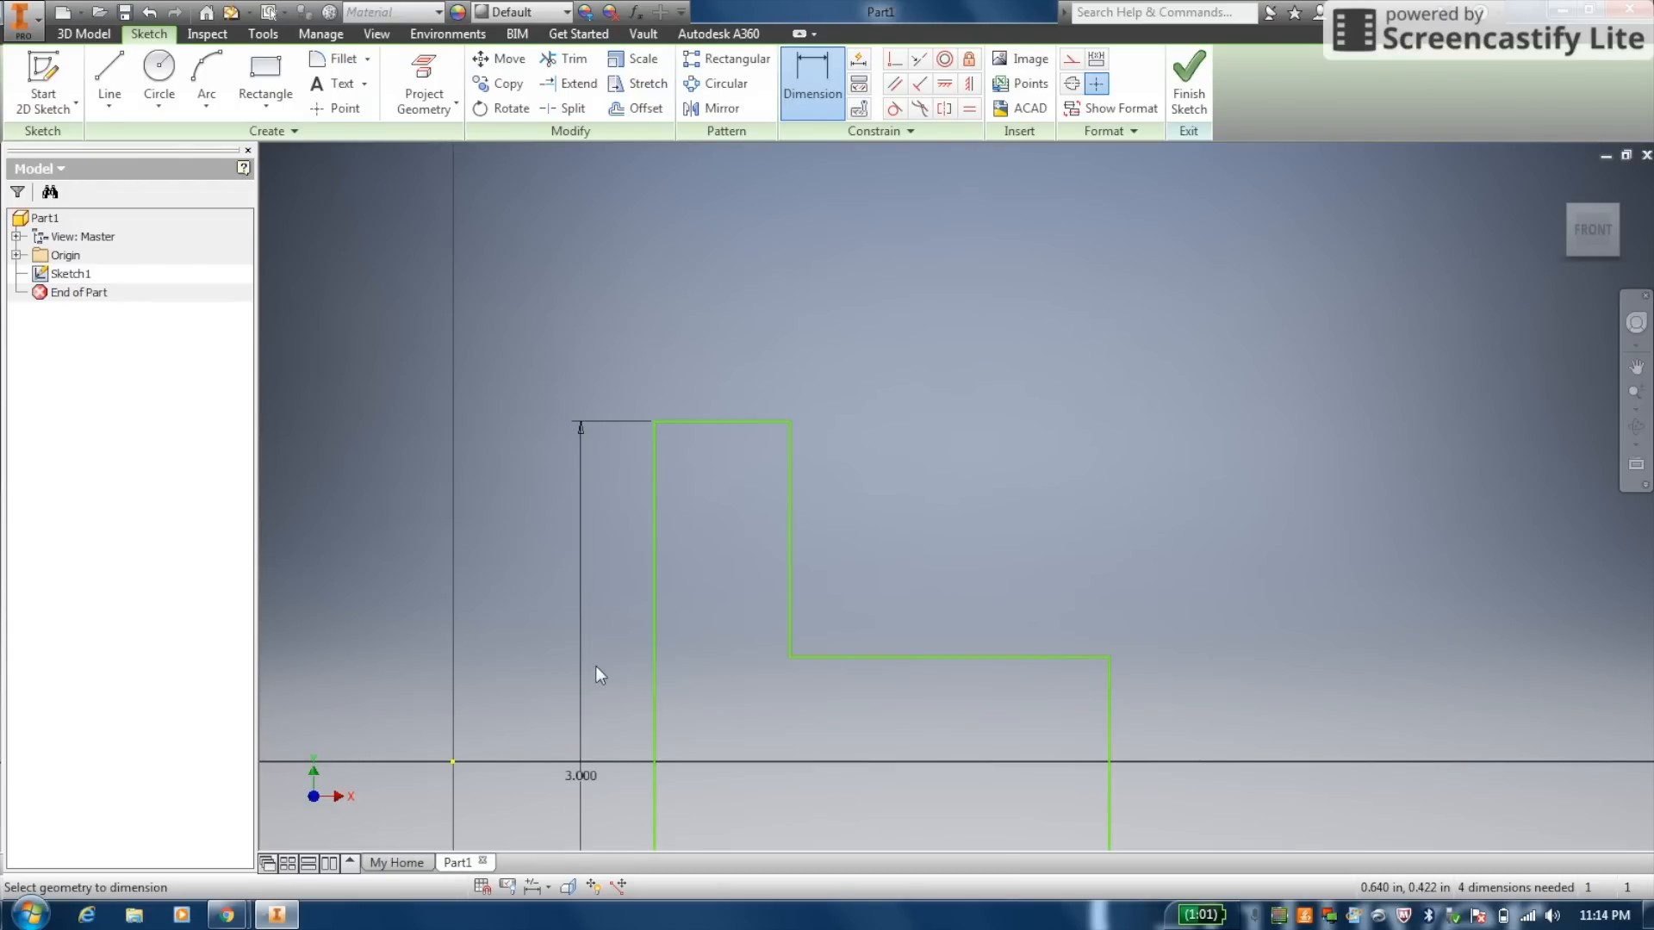
# Dimension the short vertical line at the end of the base leg and set its height to 1 in
pyautogui.scroll(-4, 939, 620)
pyautogui.scroll(5, 948, 603)
pyautogui.moveTo(1029, 627); pyautogui.dragTo(731, 432, button='middle')
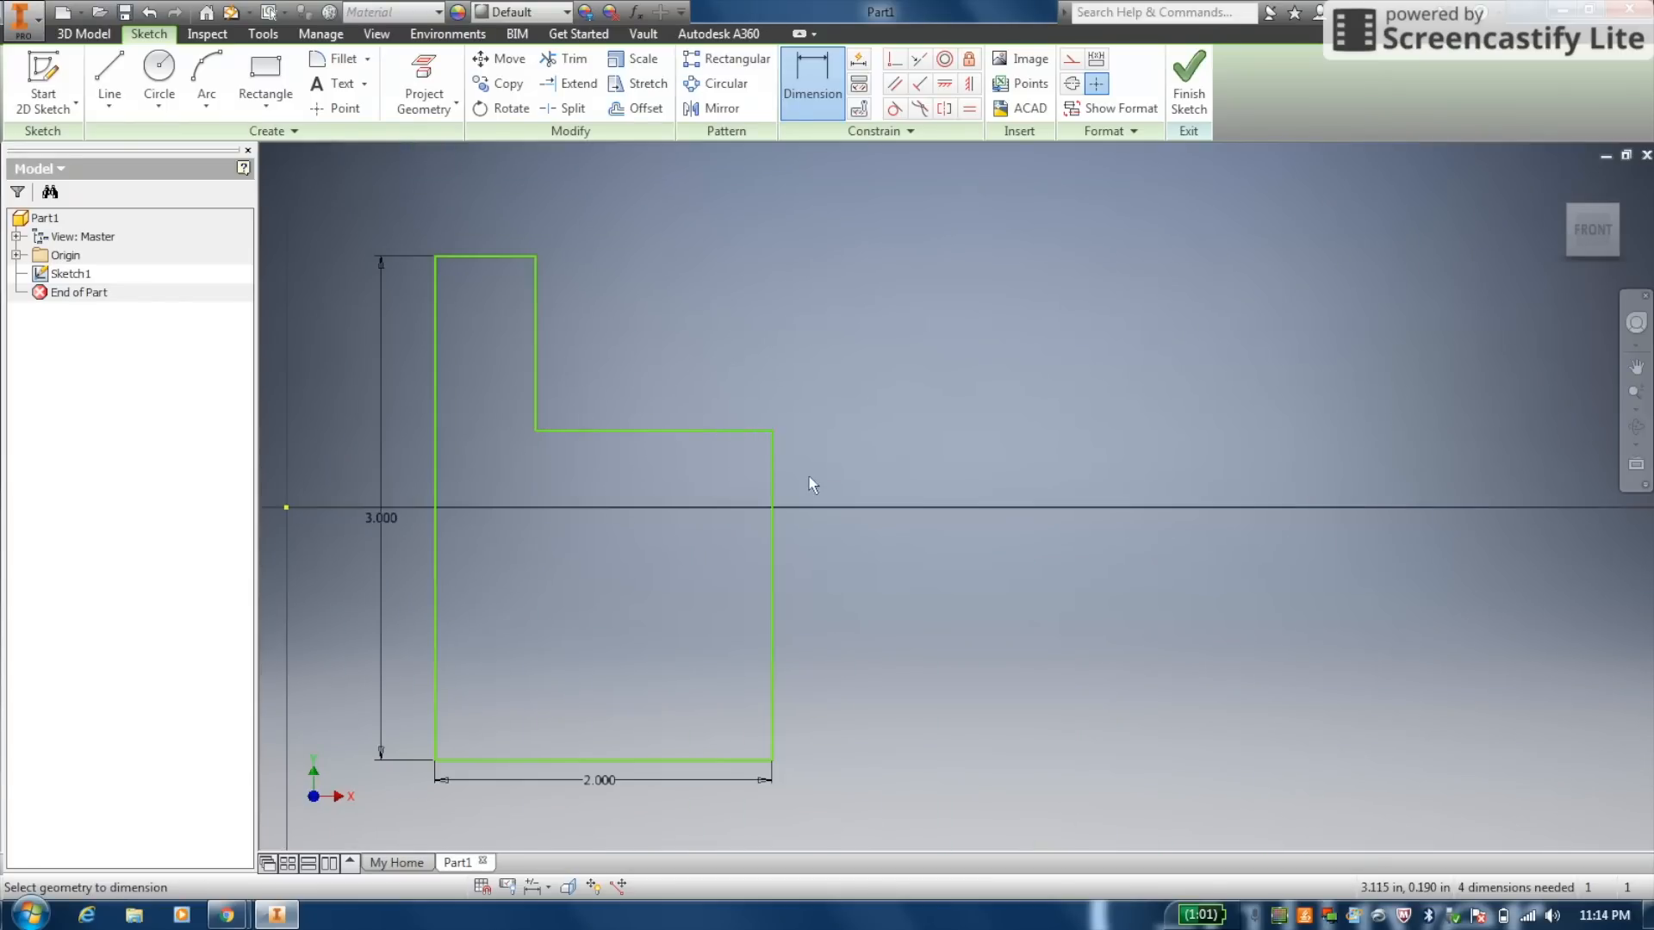
pyautogui.click(770, 591)
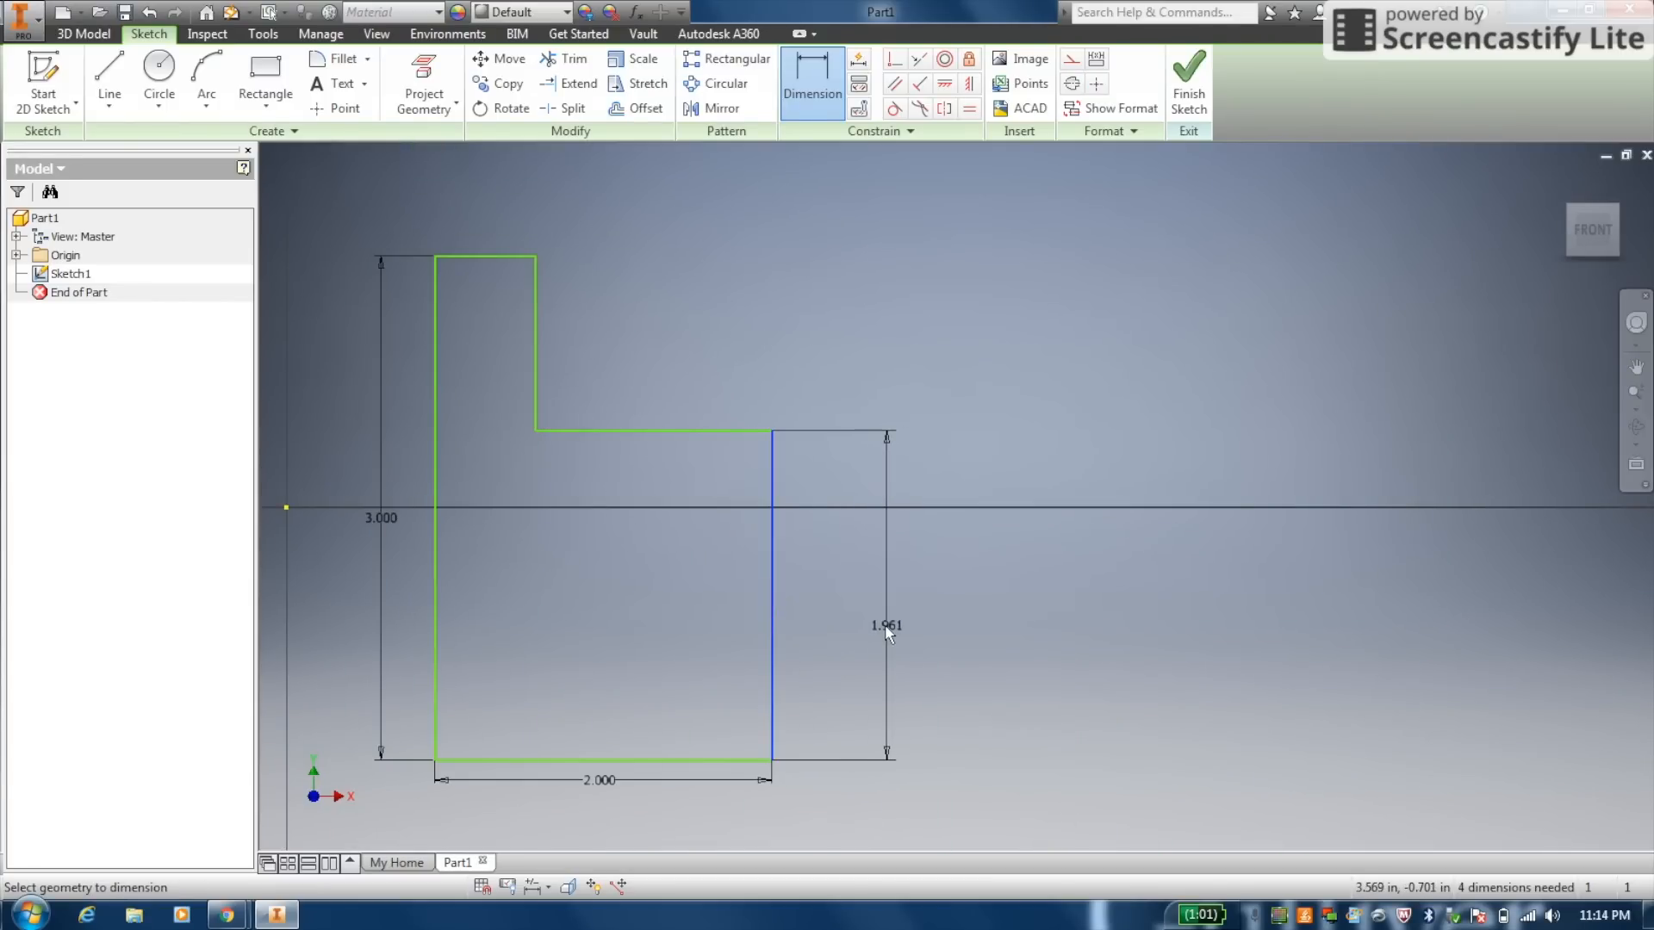
pyautogui.click(886, 627)
pyautogui.write('1')
pyautogui.press('Return')
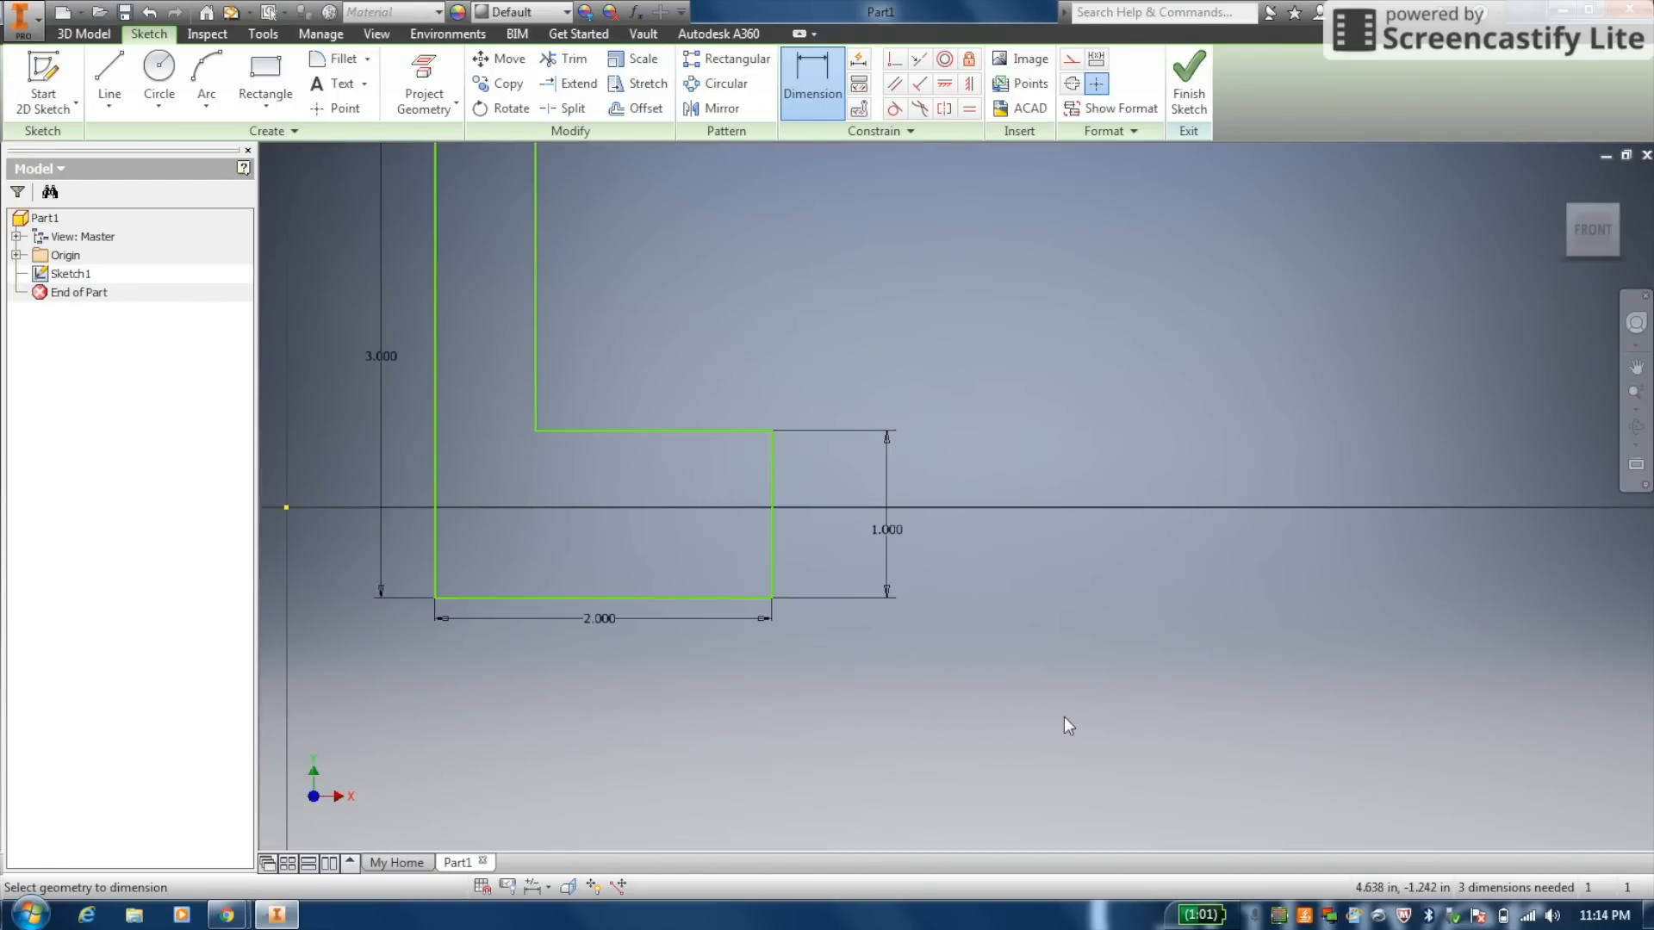
# Dimension the profile's top line and set the upright leg's width to 1 in
pyautogui.scroll(2, 954, 446)
pyautogui.moveTo(904, 313); pyautogui.dragTo(937, 477, button='middle')
pyautogui.click(710, 404)
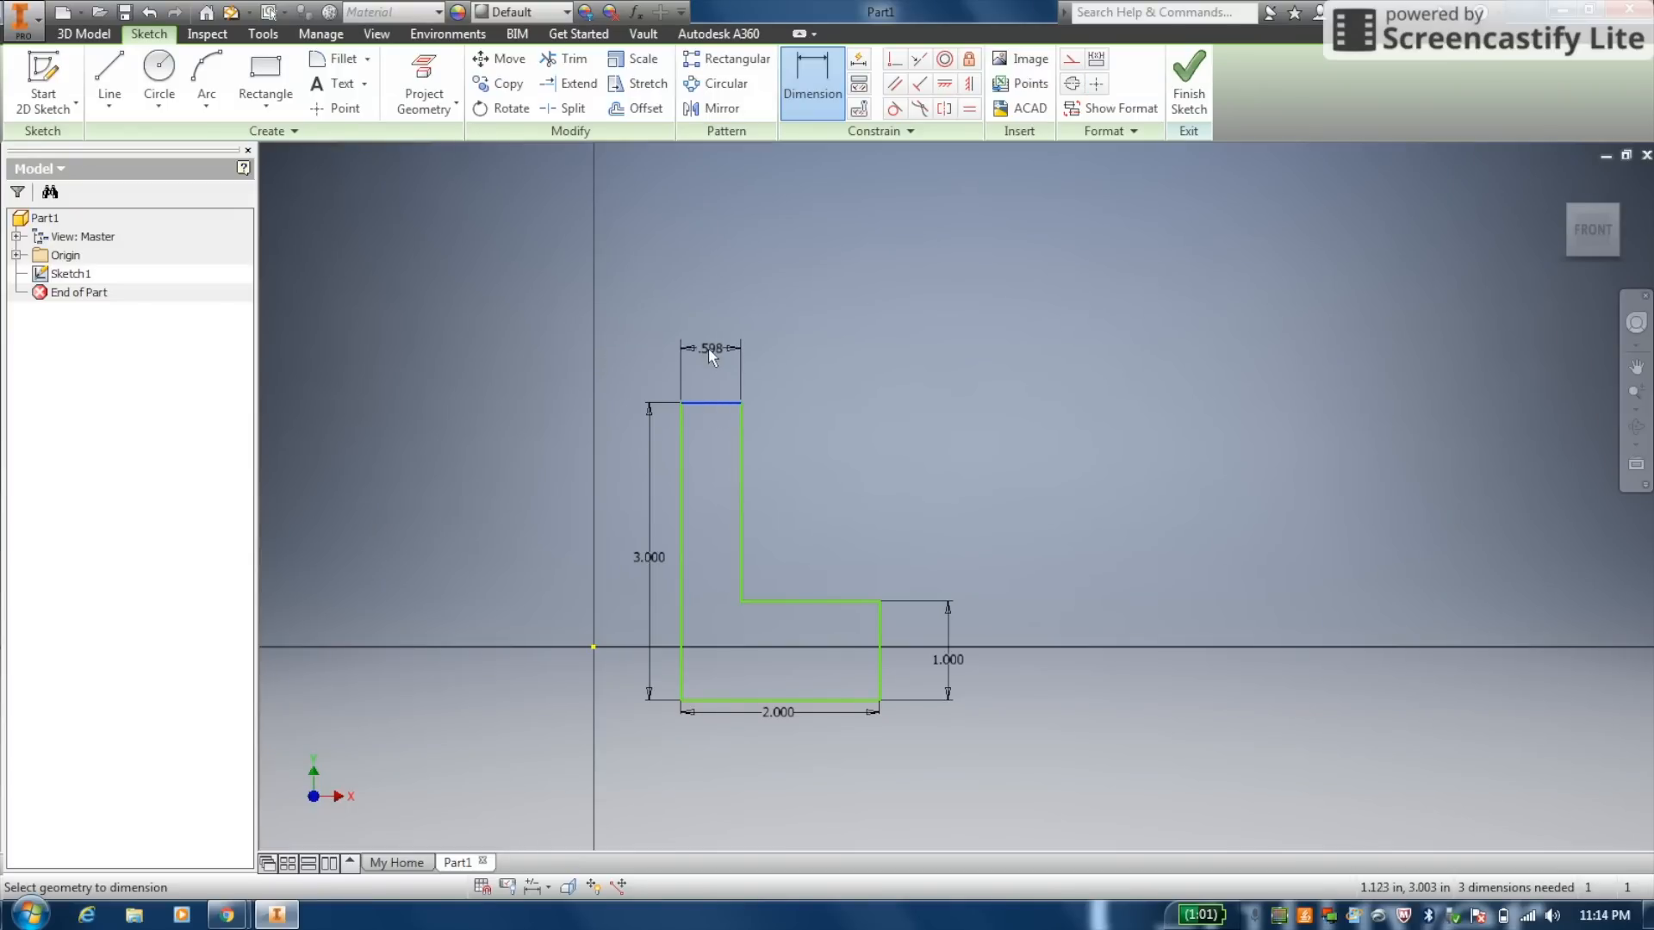
pyautogui.click(706, 353)
pyautogui.write('1')
pyautogui.press('Return')
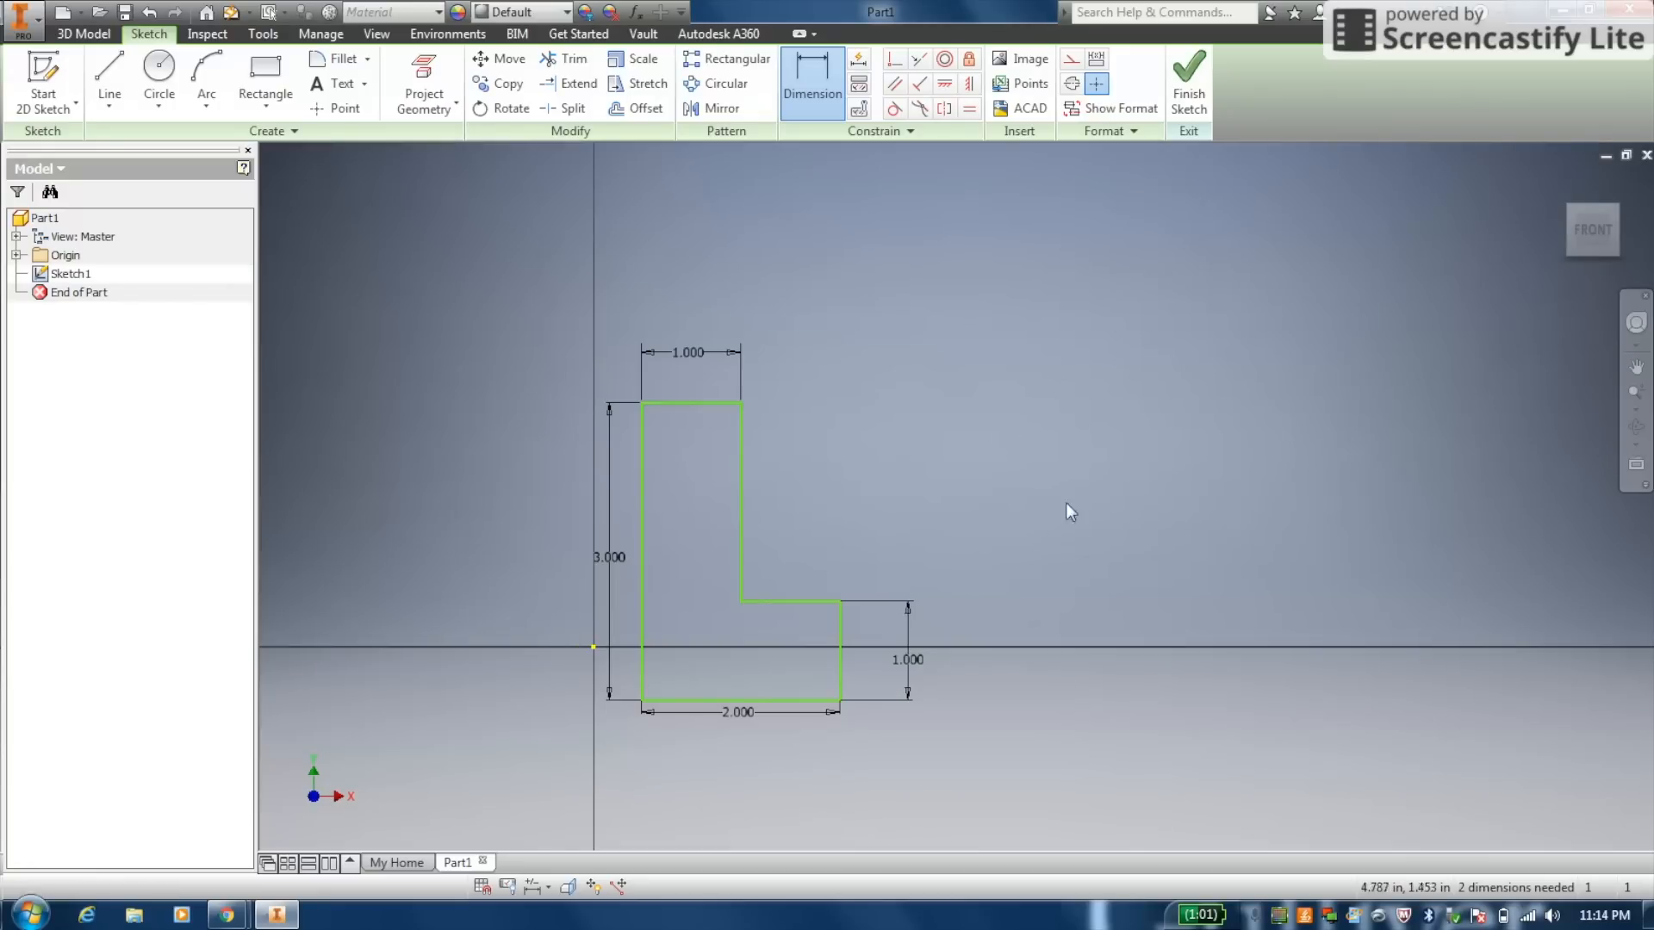
# Finish the sketch and start an Extrude of the L-shaped profile
pyautogui.scroll(-5, 1012, 501)
pyautogui.scroll(4, 1012, 501)
pyautogui.moveTo(968, 500); pyautogui.dragTo(1042, 457, button='middle')
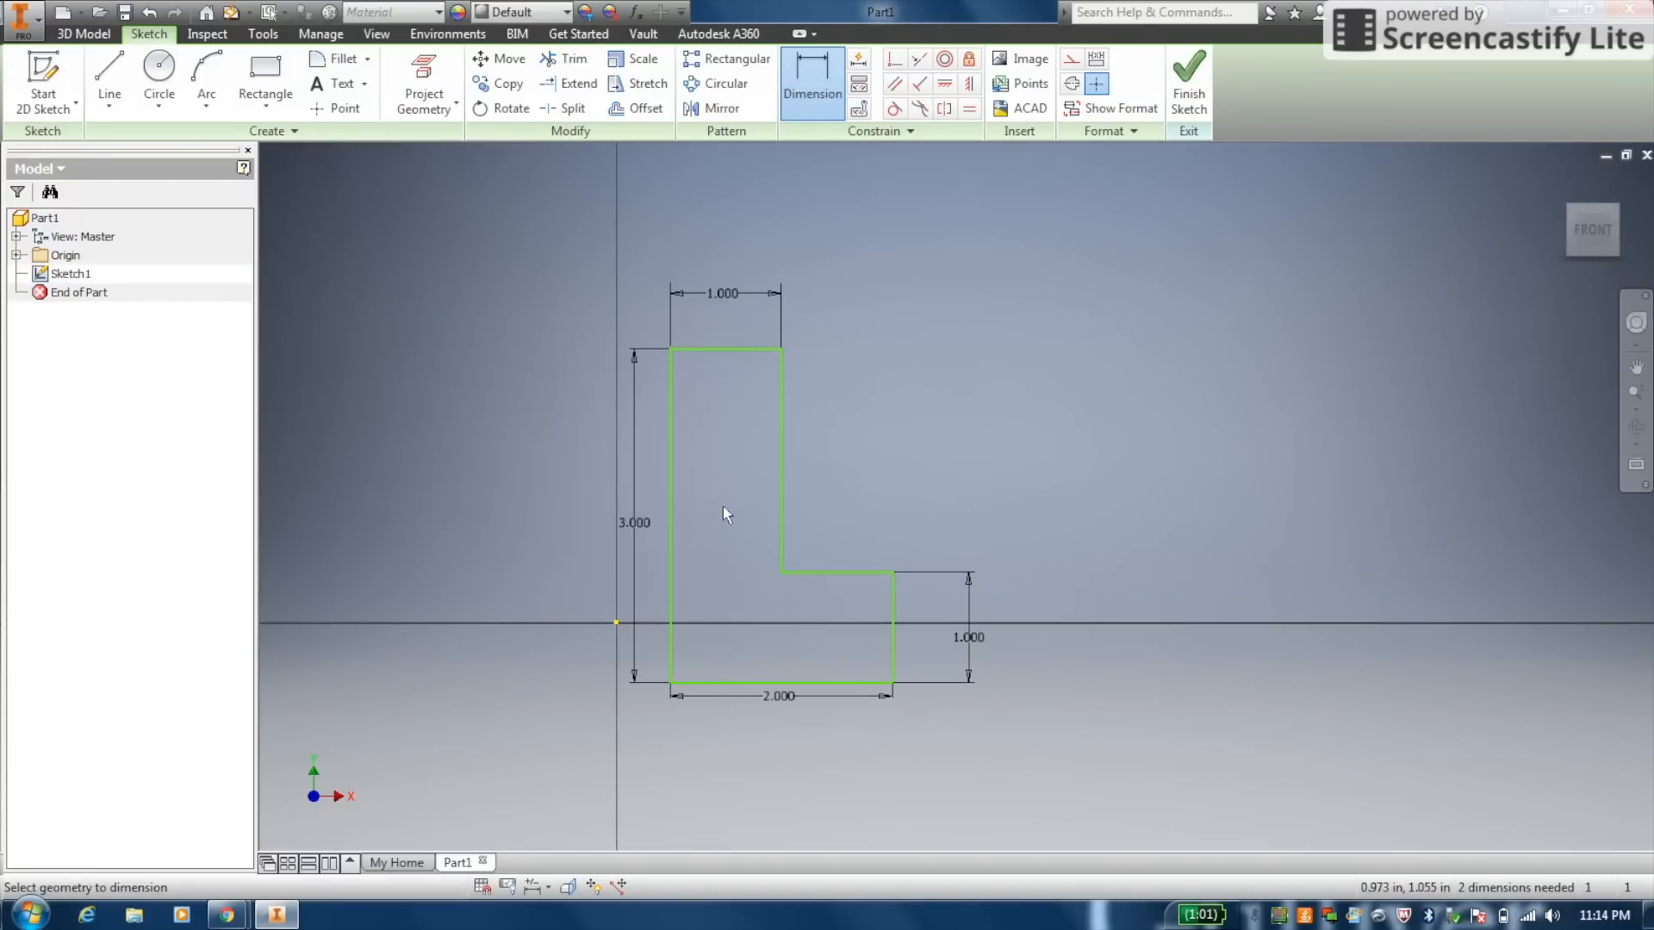
pyautogui.click(1193, 96)
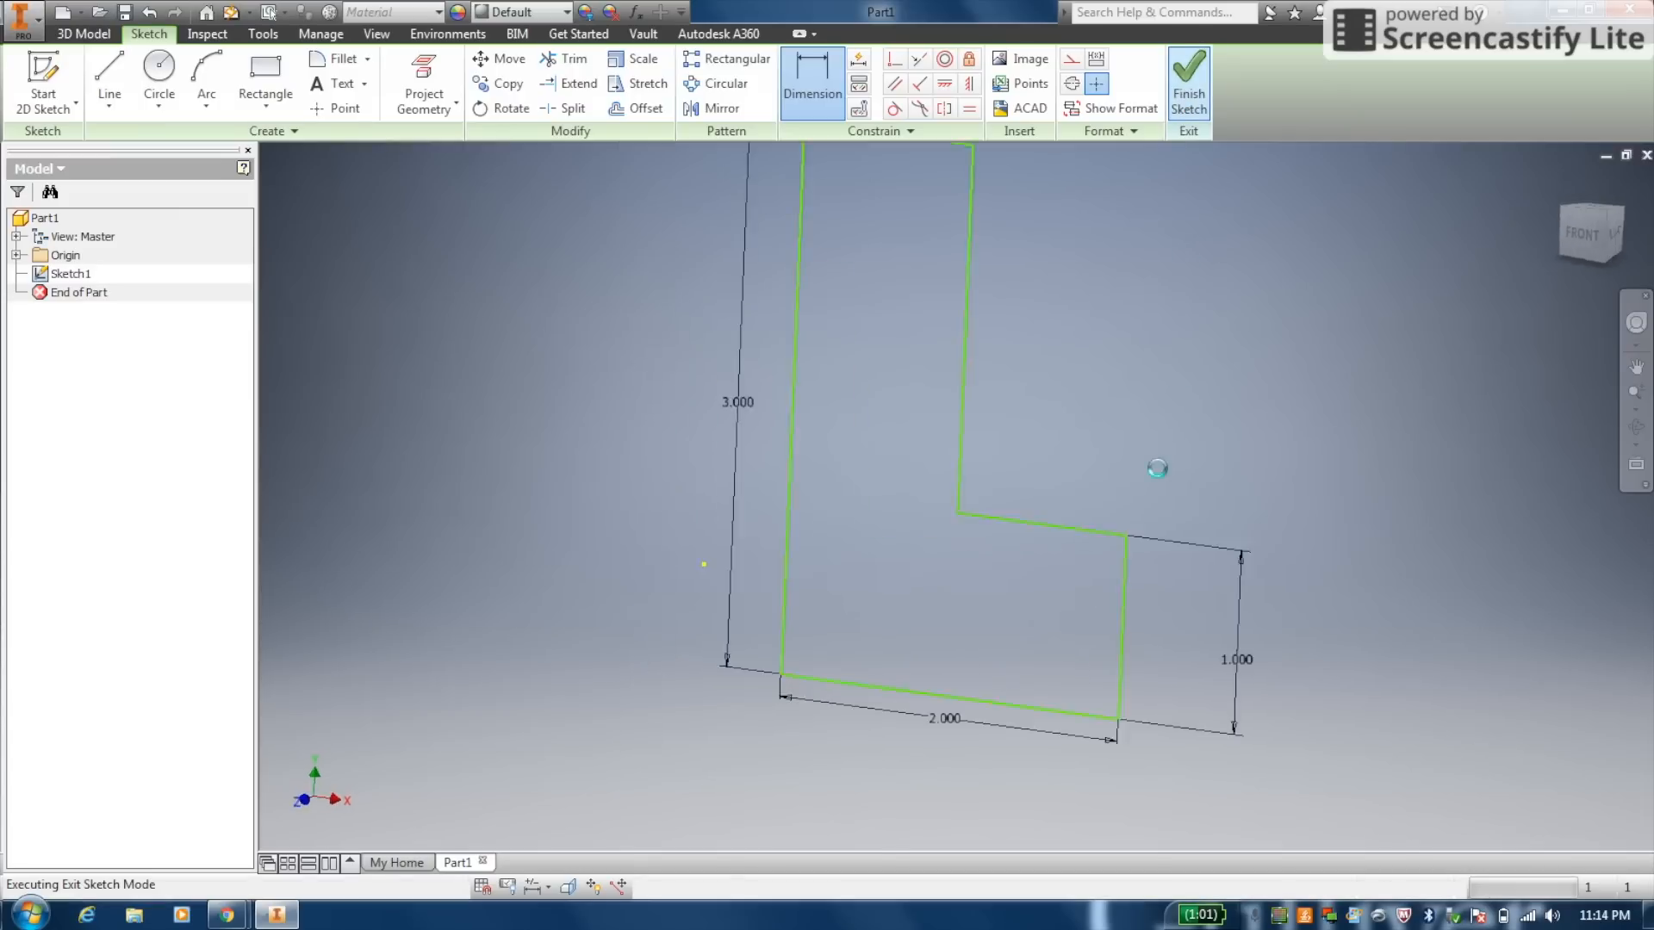
pyautogui.moveTo(1294, 421)
pyautogui.mouseDown(button='middle')
pyautogui.moveTo(1071, 373)
pyautogui.moveTo(1122, 389)
pyautogui.moveTo(1096, 386)
pyautogui.moveTo(1109, 399)
pyautogui.moveTo(1129, 384)
pyautogui.mouseUp(button='middle')
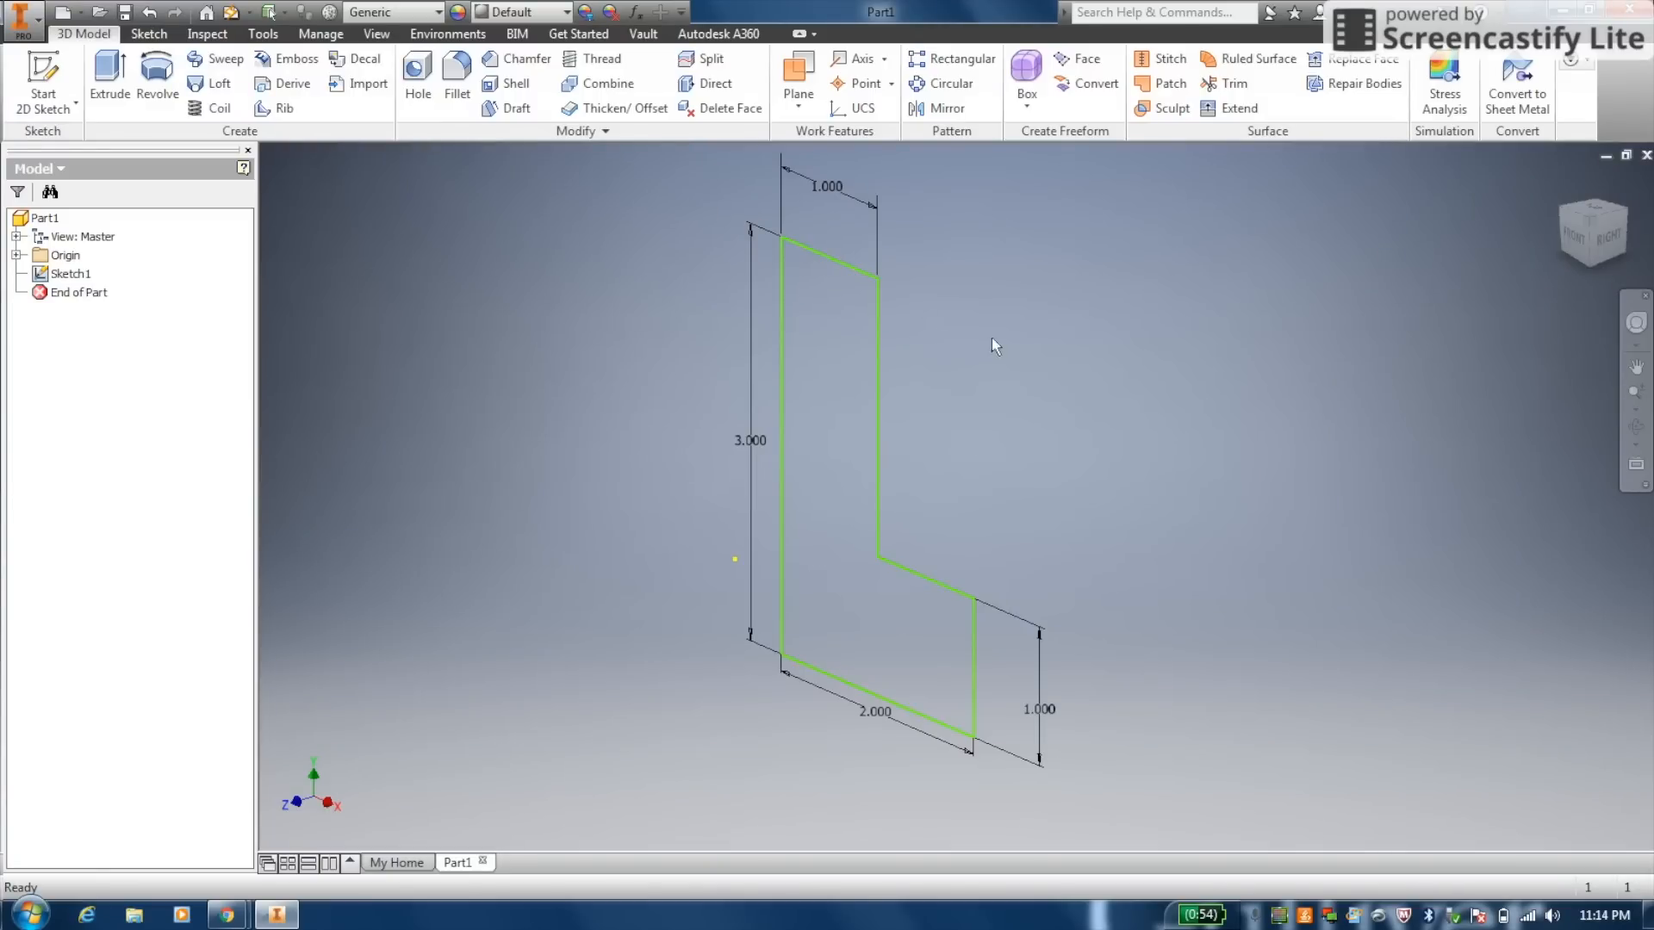
pyautogui.click(107, 79)
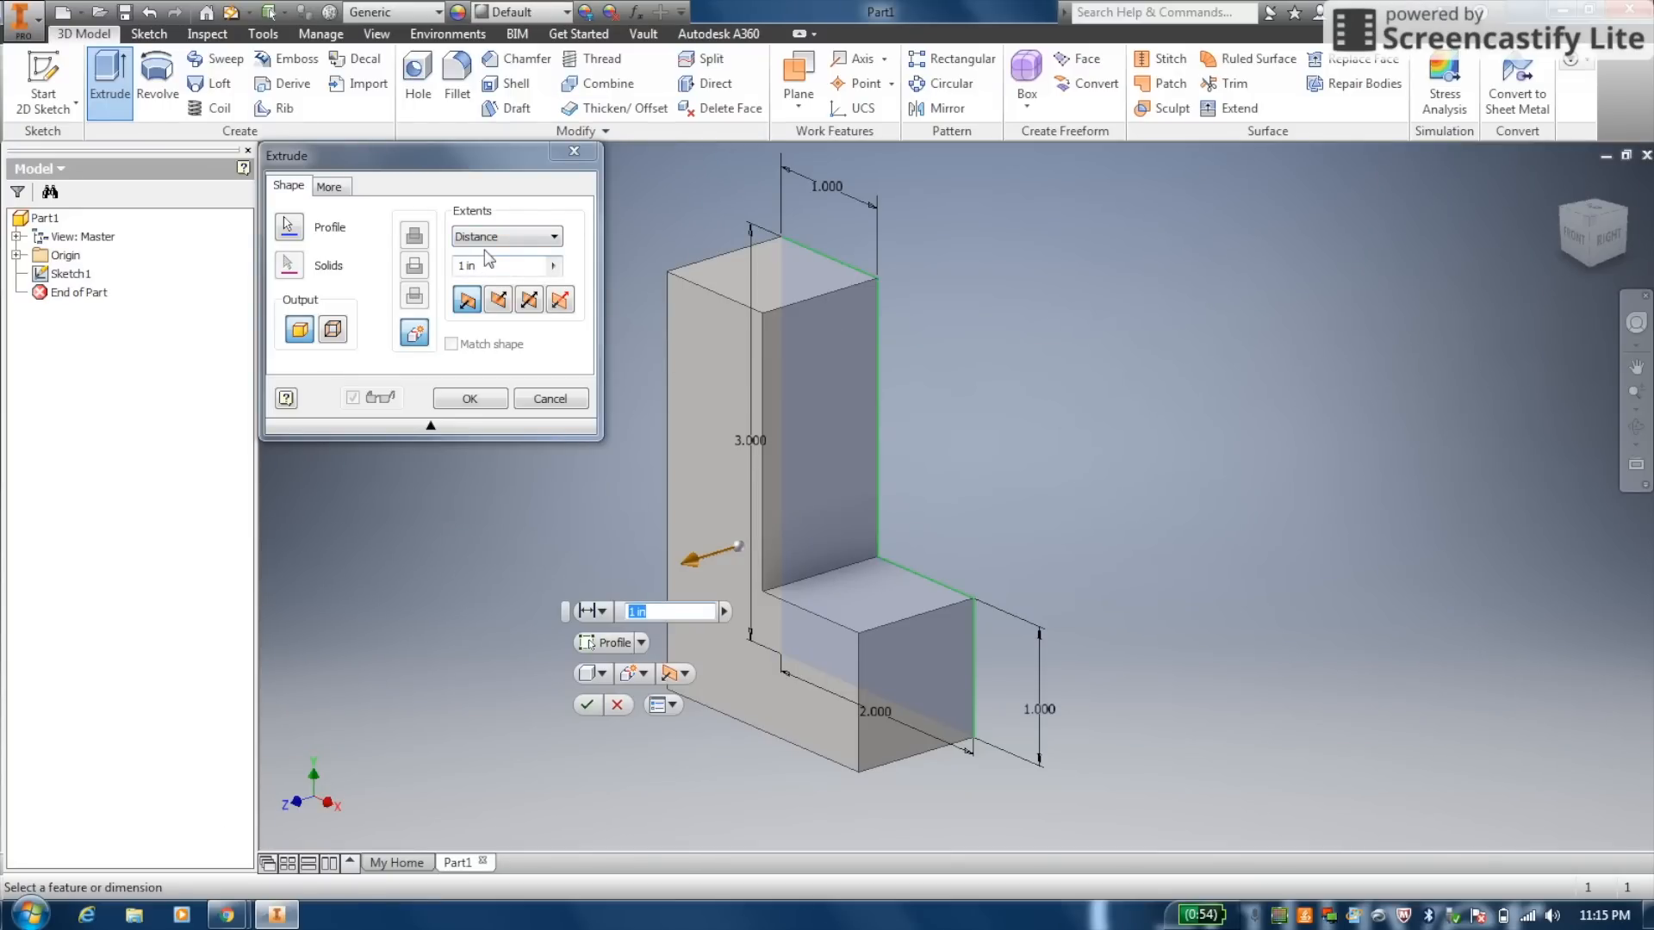
# Try the To and Between extents for the extrusion, then restore the Distance extent
pyautogui.click(539, 236)
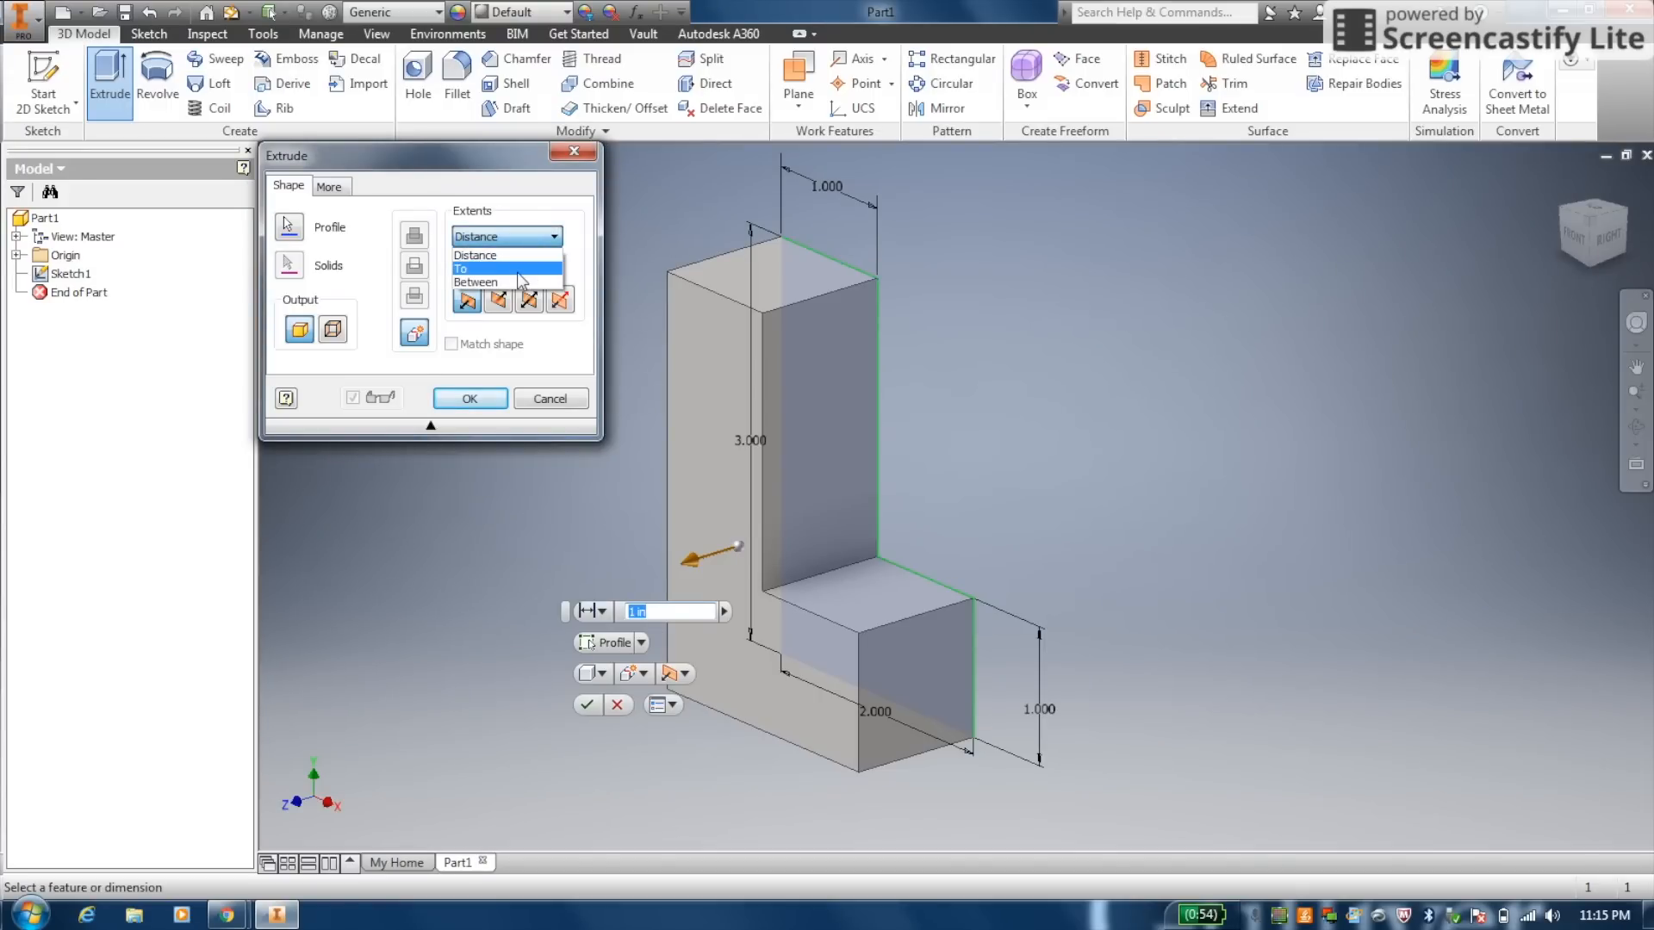
pyautogui.click(517, 271)
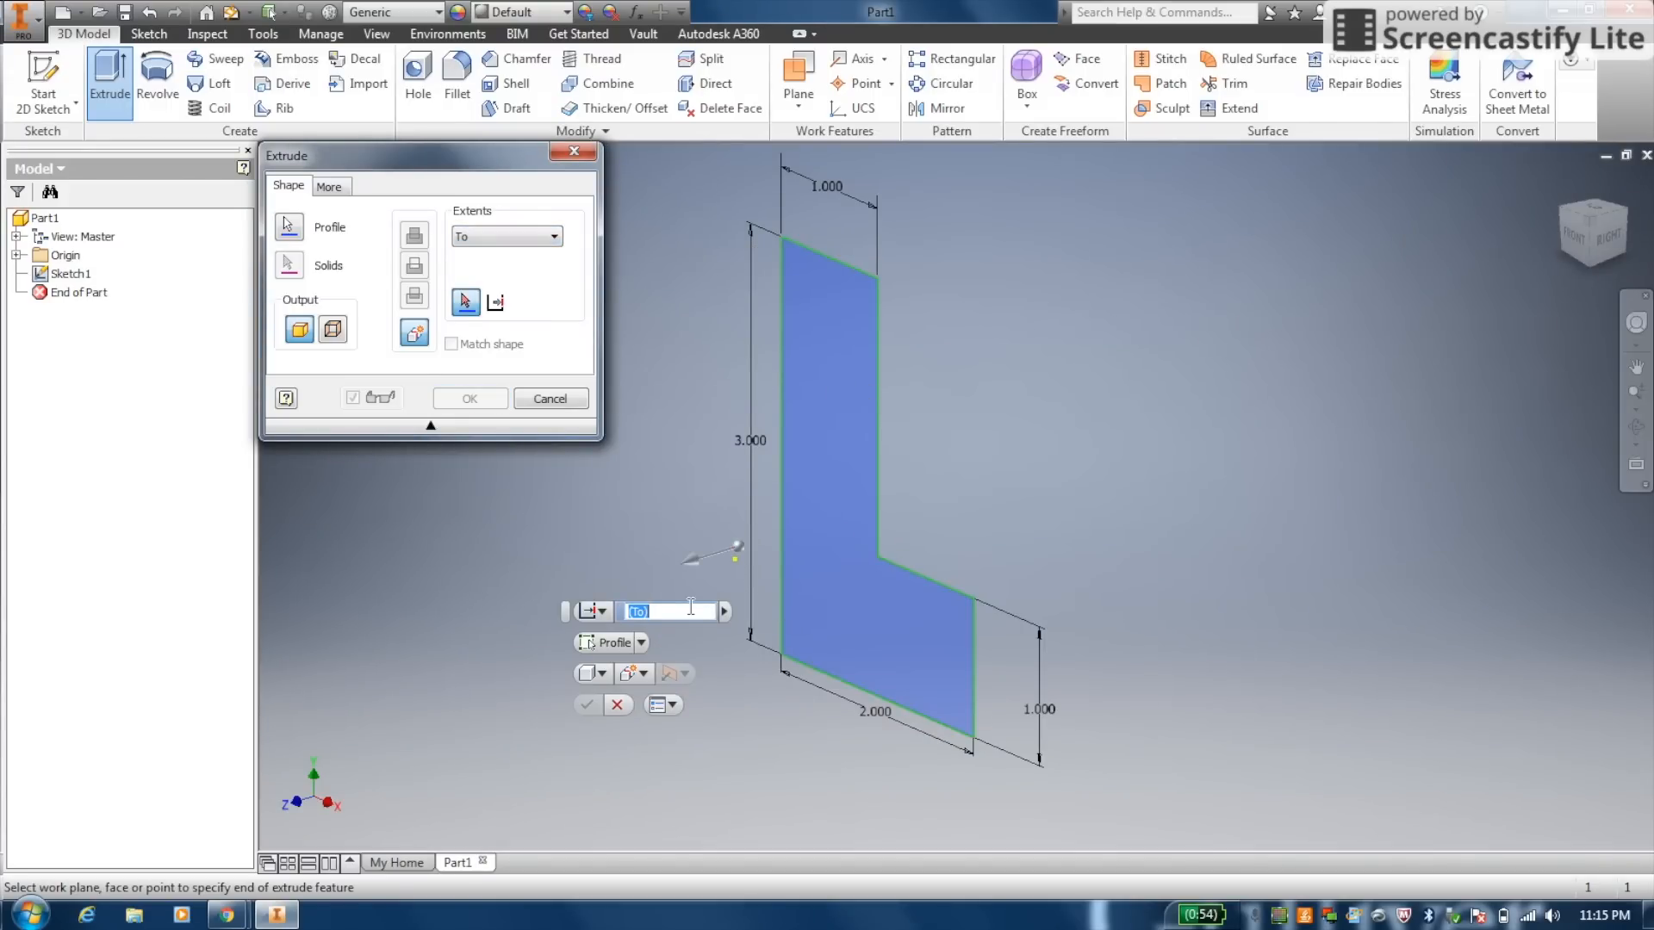
pyautogui.click(552, 236)
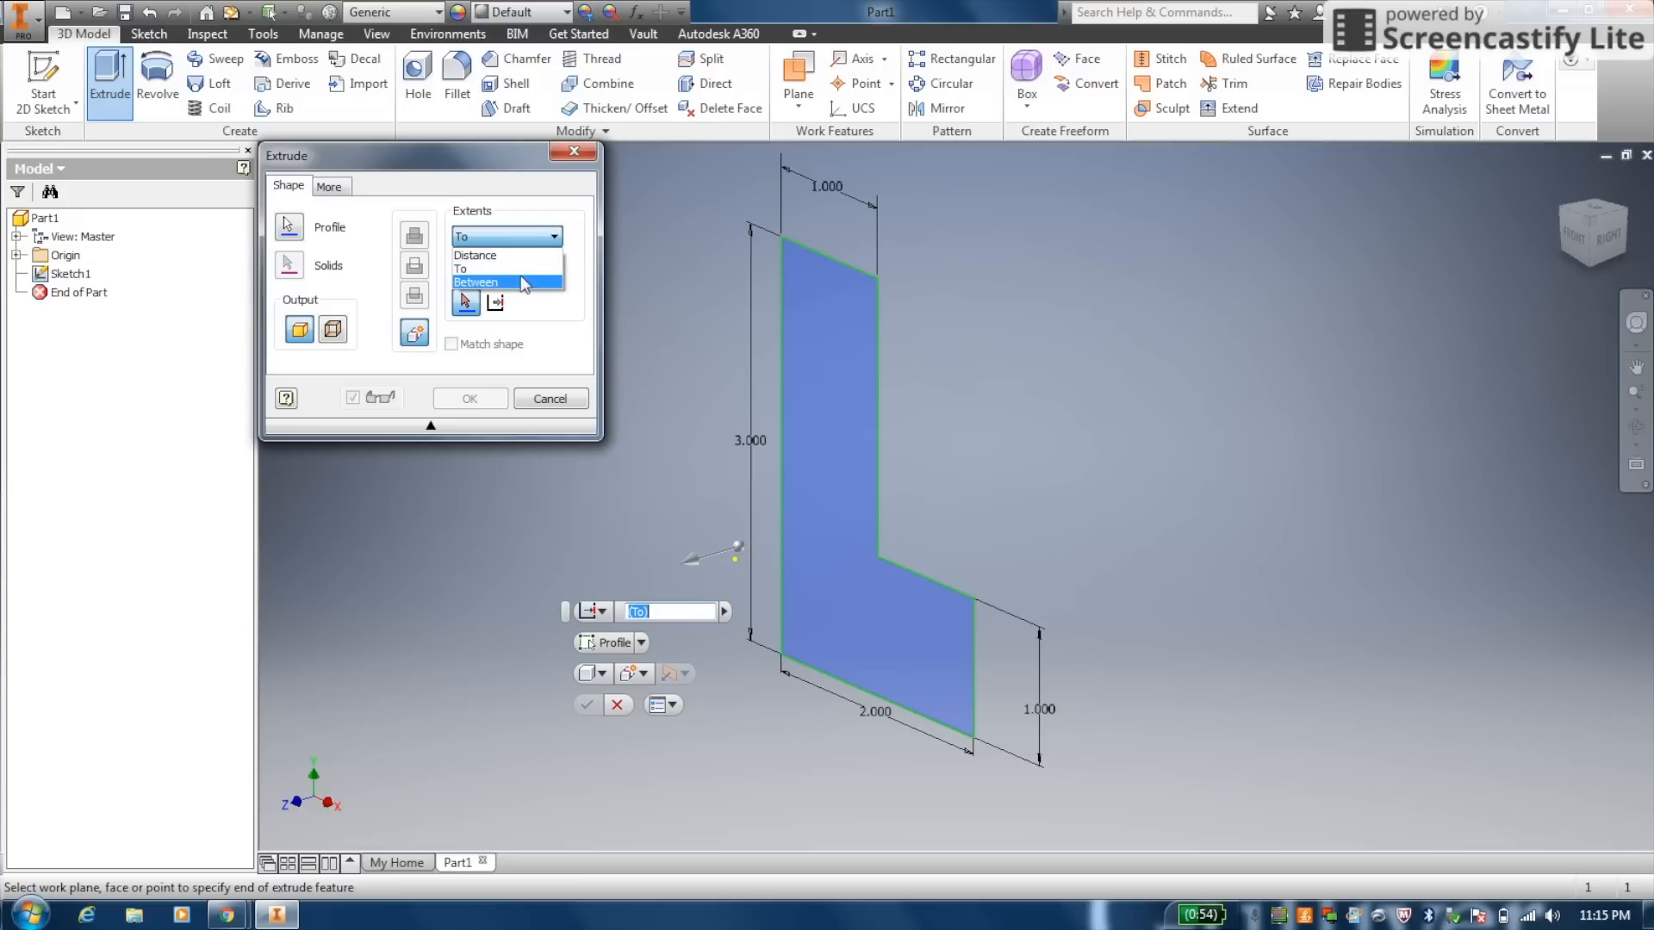
pyautogui.click(517, 282)
pyautogui.click(552, 236)
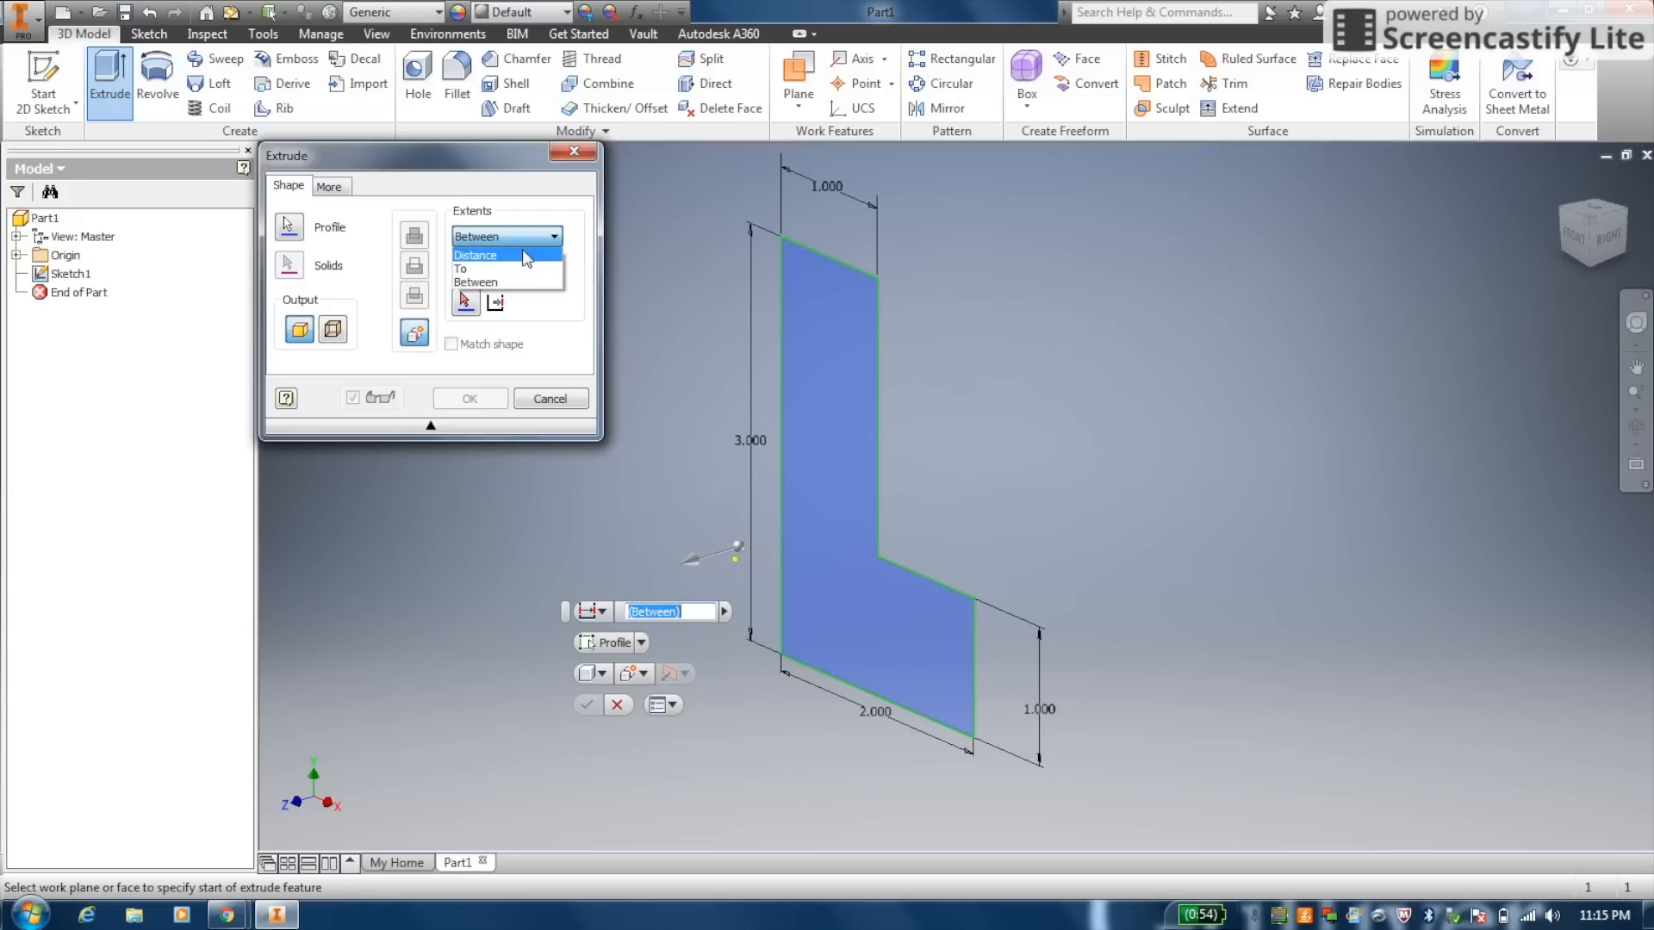
pyautogui.click(500, 255)
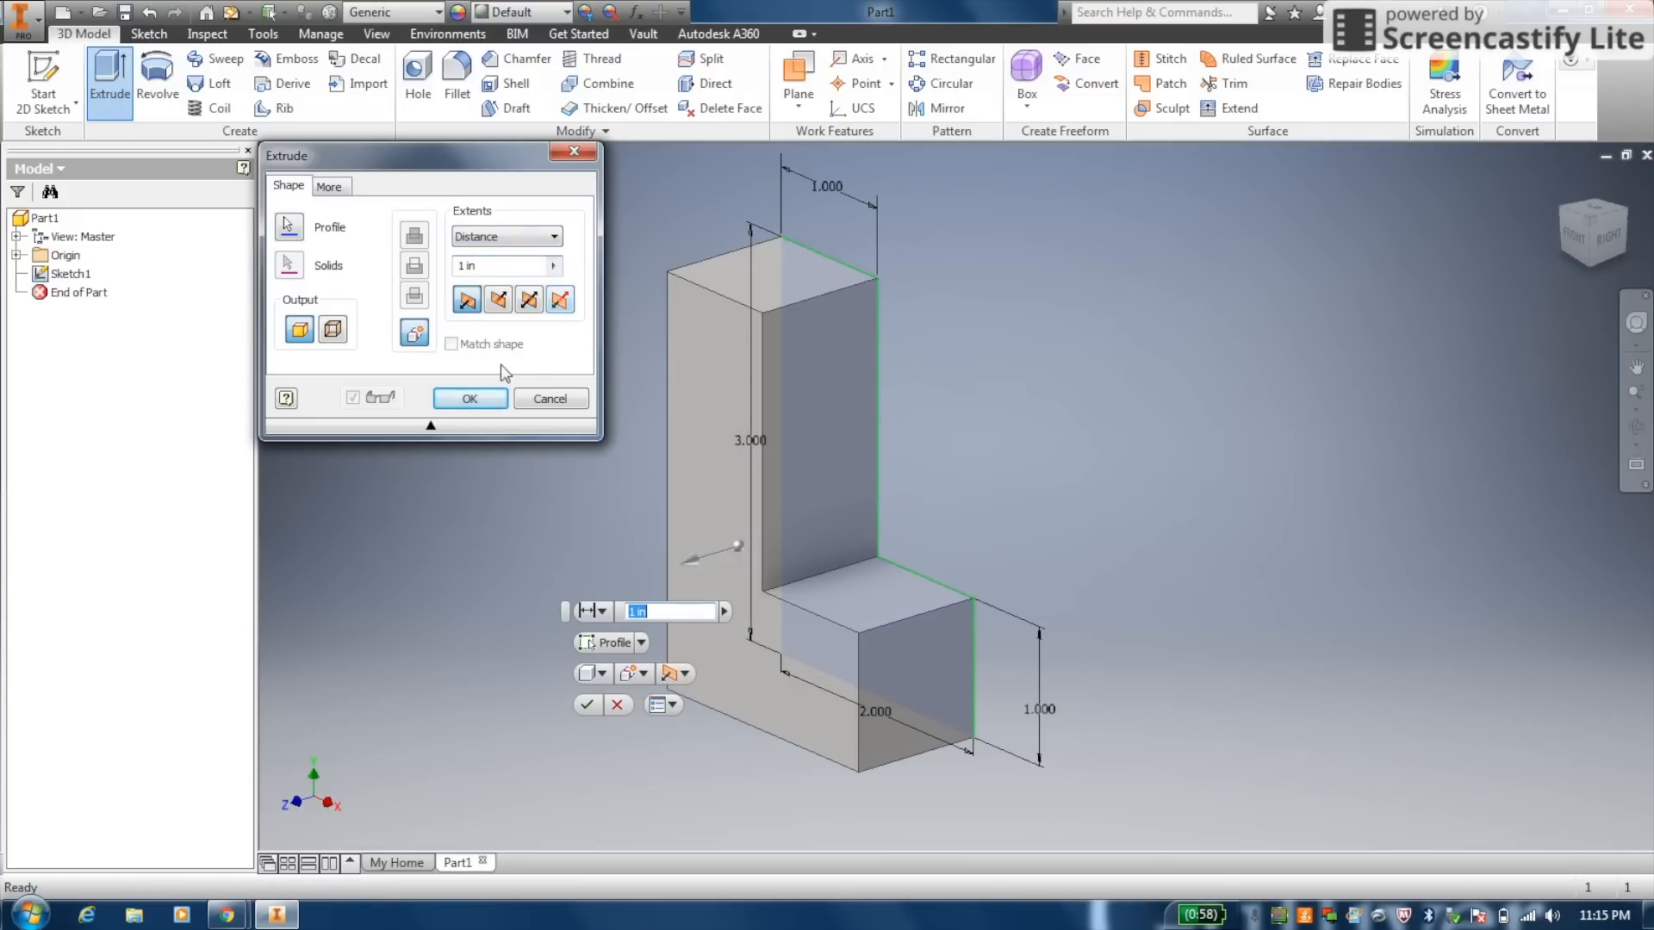
# Try the opposite, symmetric and asymmetric directions for the 1 in extrusion
pyautogui.click(498, 302)
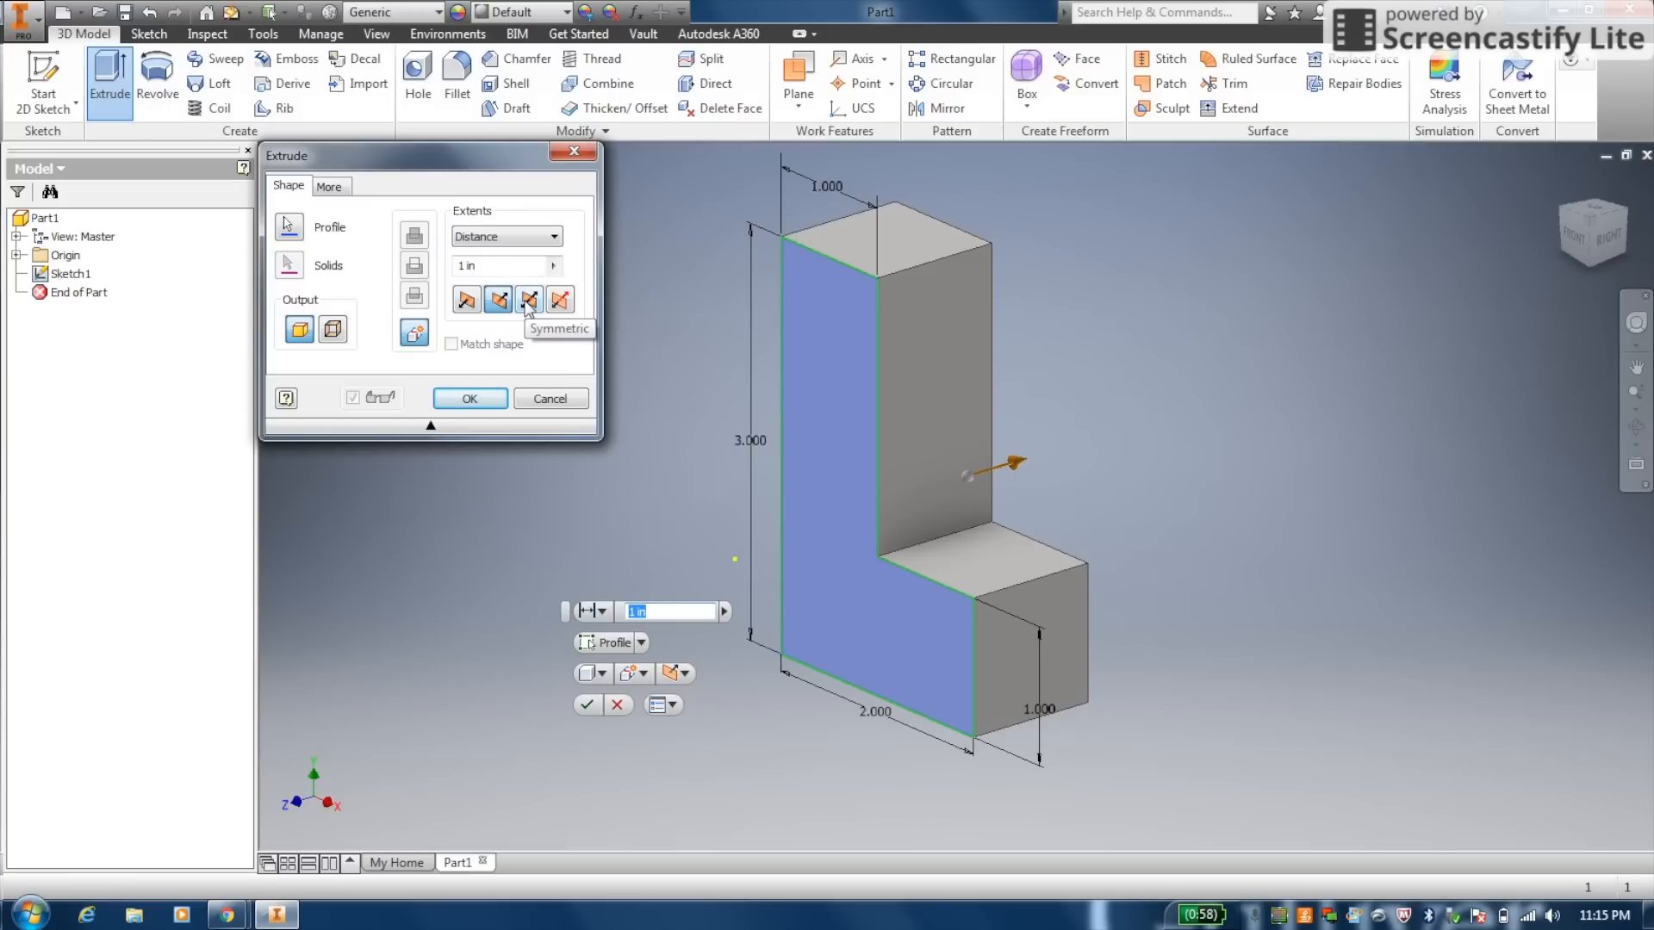
pyautogui.click(528, 302)
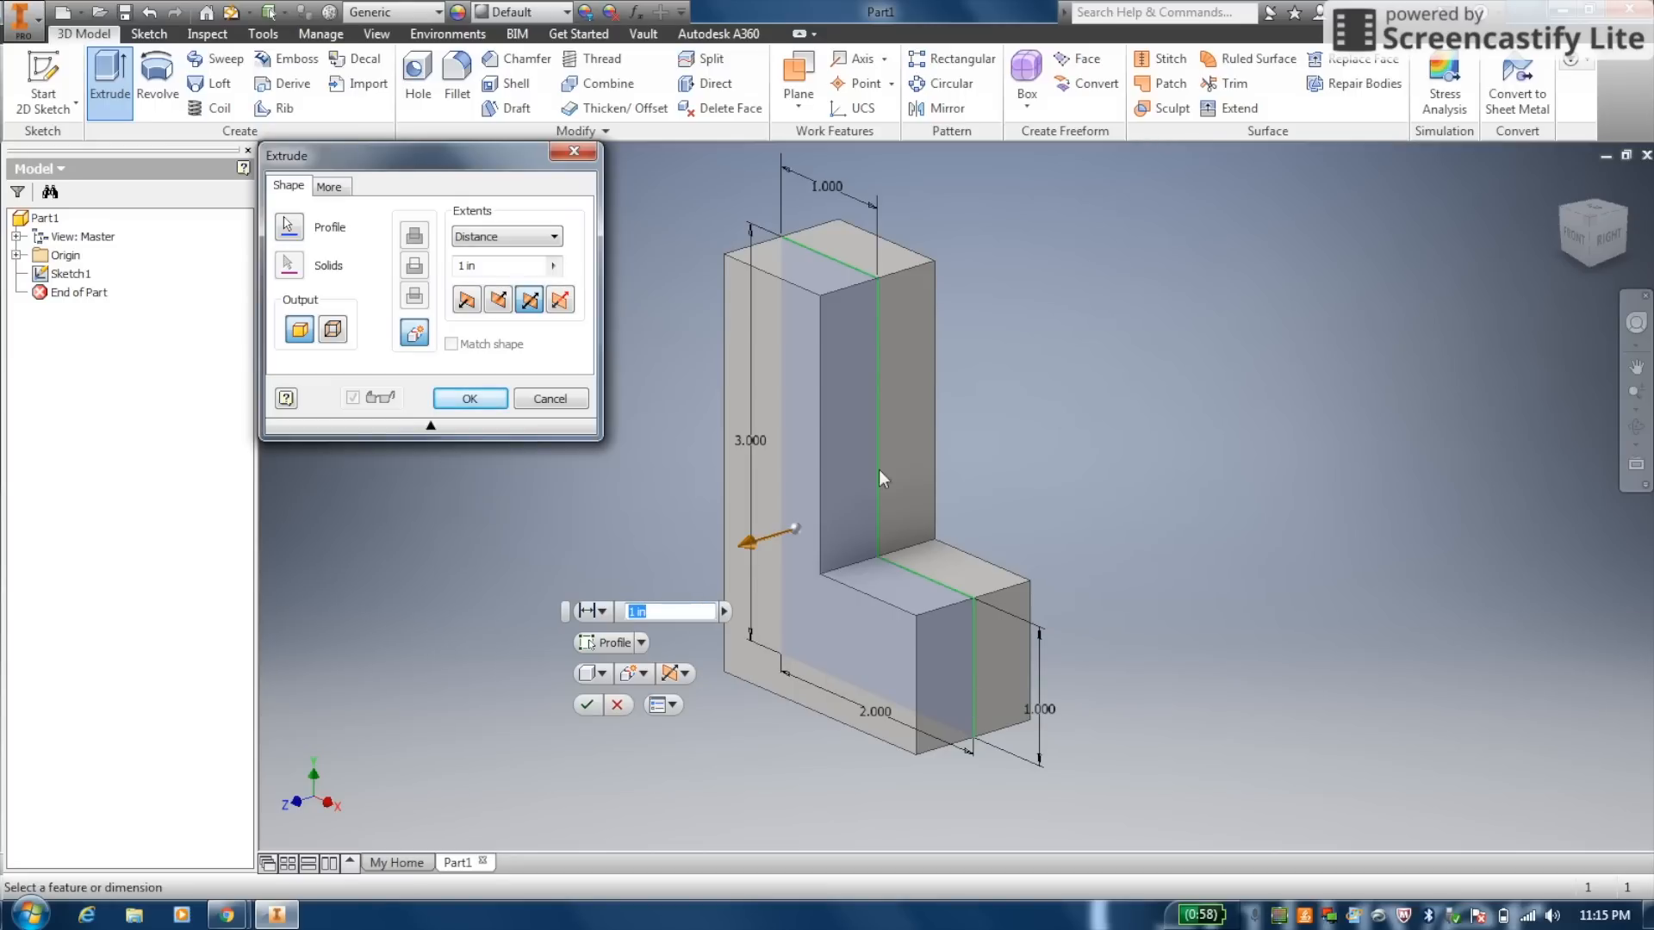
pyautogui.click(560, 301)
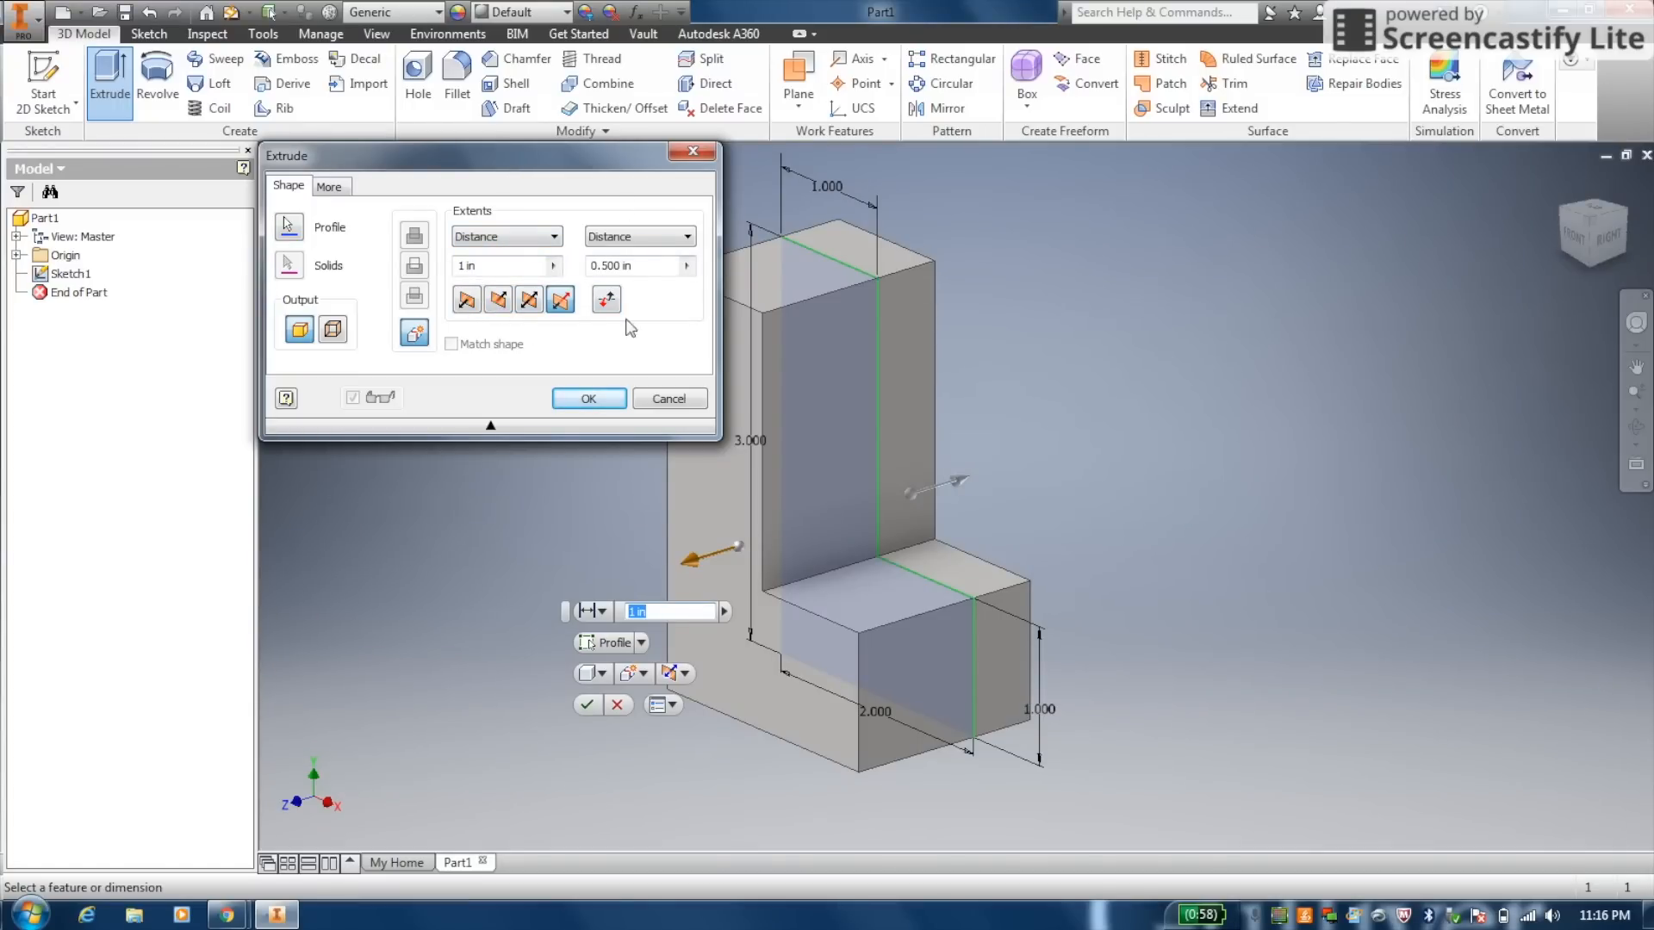
# Extrude the L profile 1 in to the front of the sketch plane as a solid and display it in the home view
pyautogui.click(466, 309)
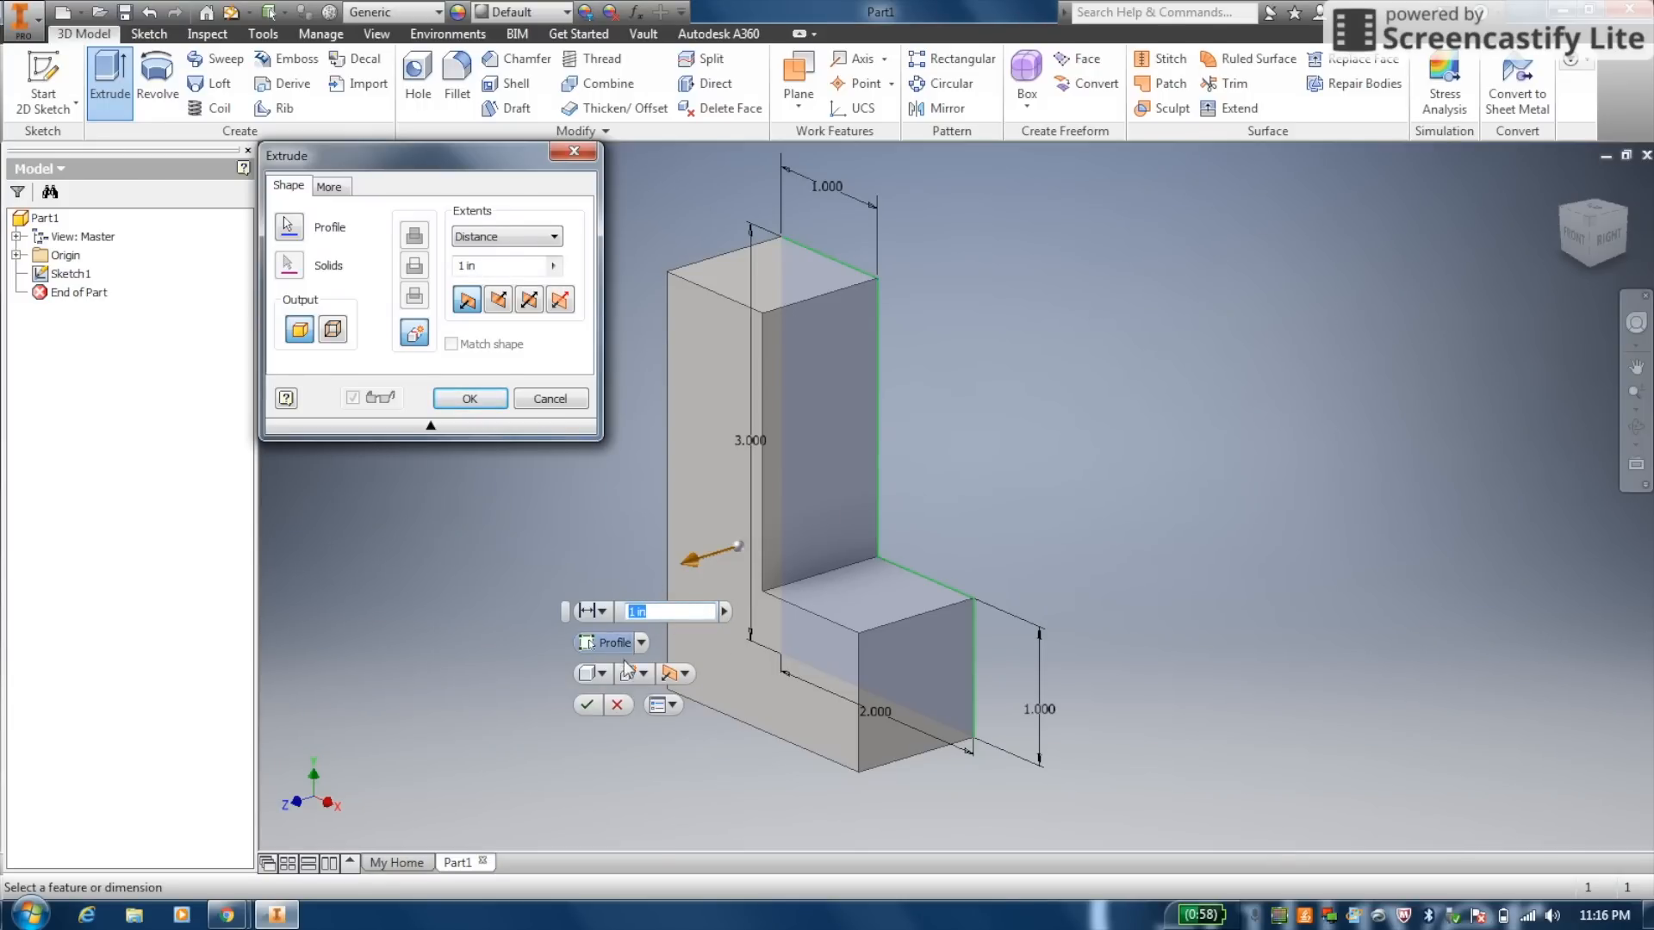
pyautogui.click(587, 705)
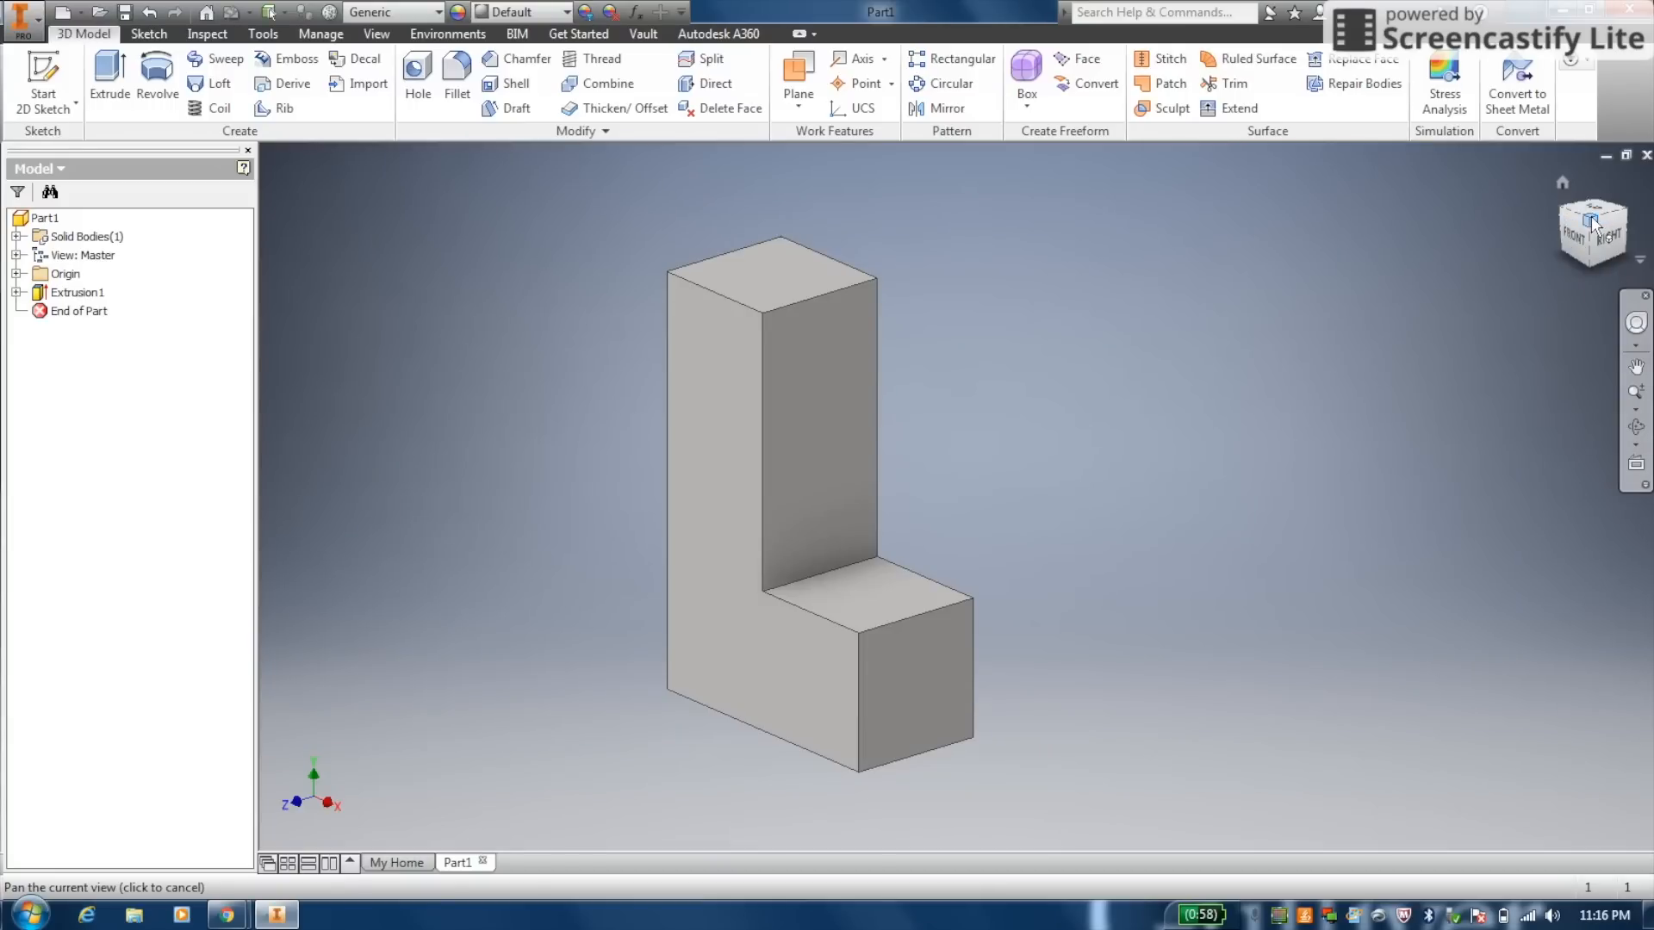
pyautogui.moveTo(1569, 243)
pyautogui.mouseDown()
pyautogui.moveTo(1490, 231)
pyautogui.moveTo(1588, 233)
pyautogui.moveTo(1620, 269)
pyautogui.moveTo(1598, 233)
pyautogui.moveTo(1557, 233)
pyautogui.mouseUp()
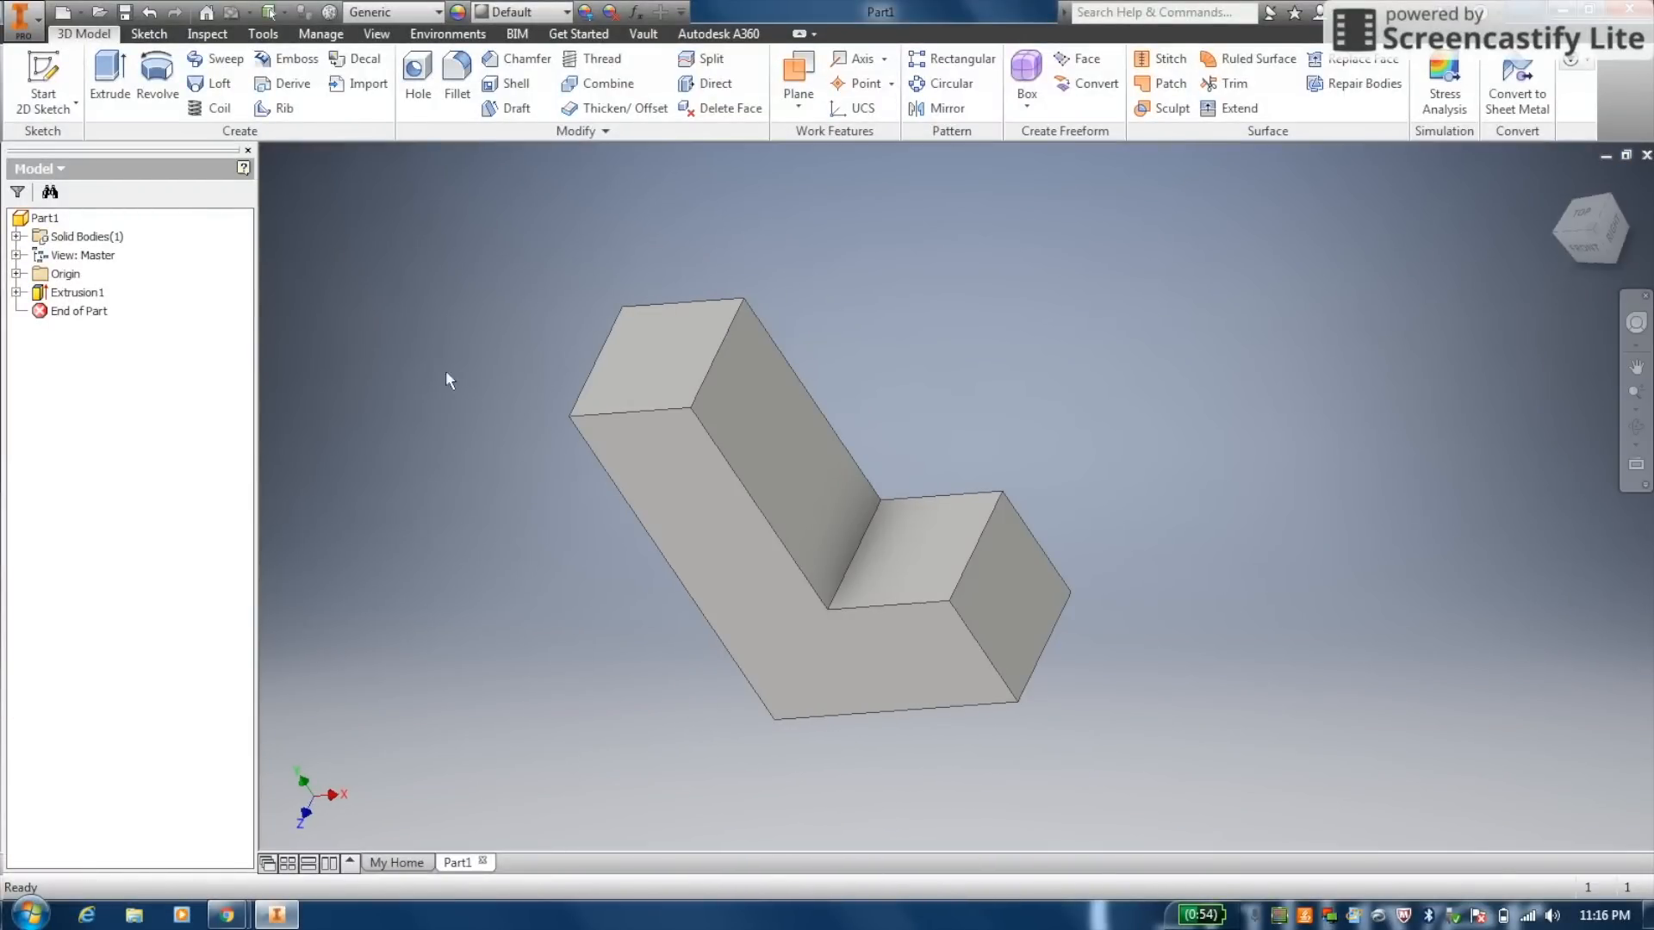
pyautogui.click(1560, 182)
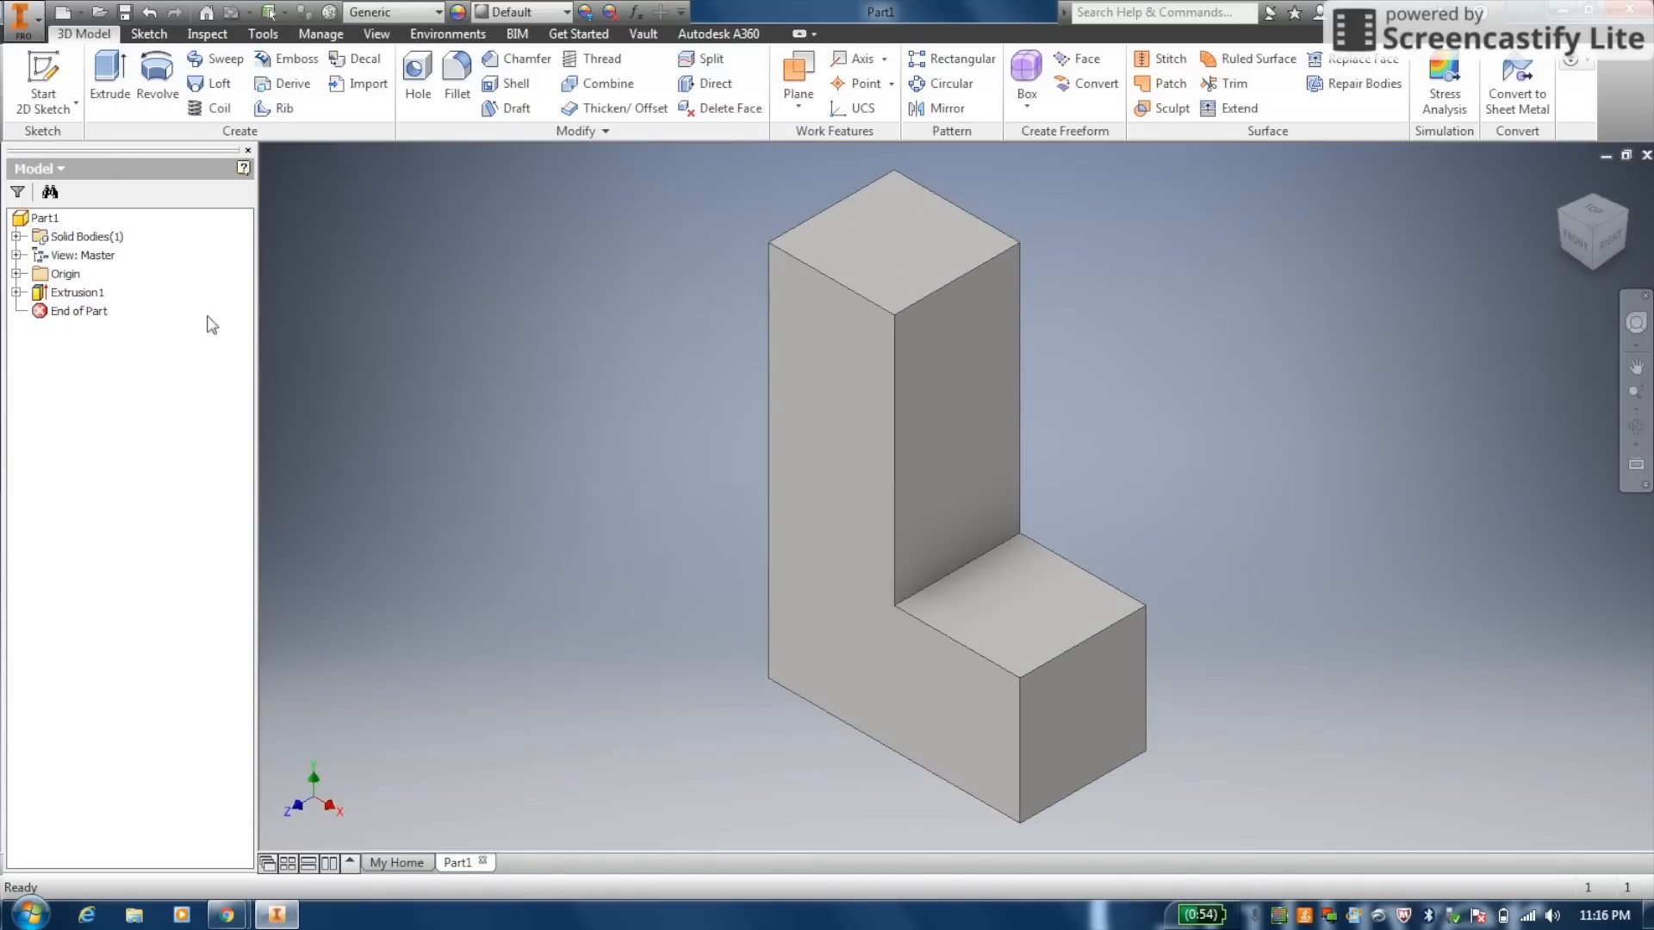
# Reopen the extrusion's sketch for editing and set the top line's width dimension to 0.75 in
pyautogui.click(16, 293)
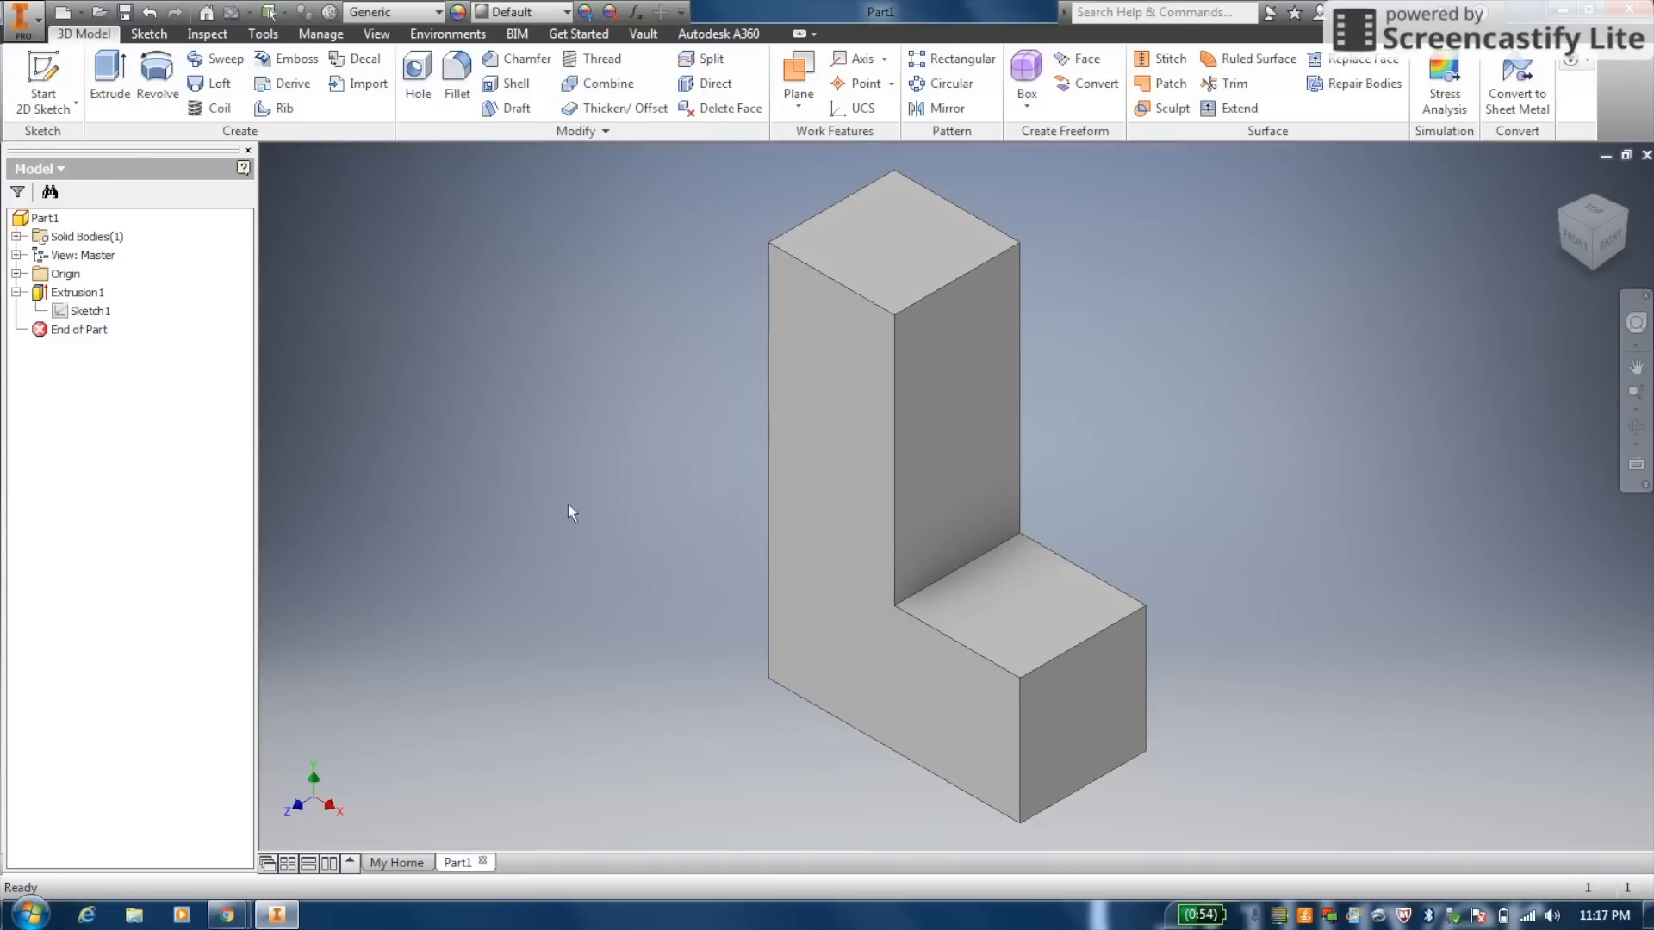
pyautogui.rightClick(84, 316)
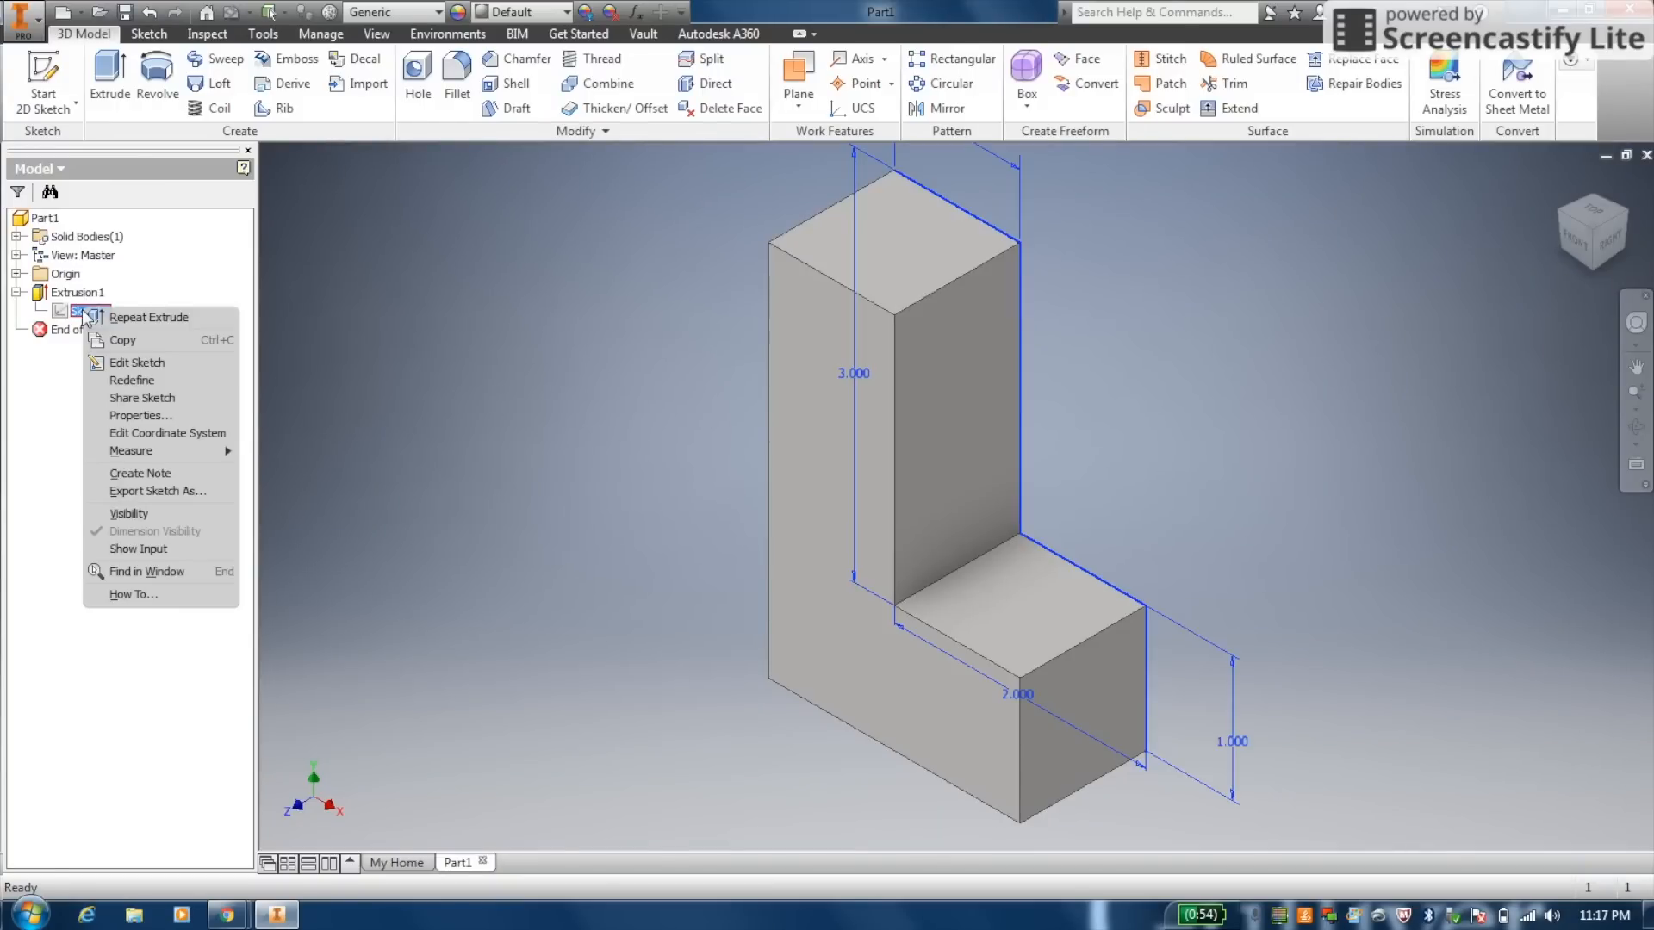
pyautogui.click(180, 360)
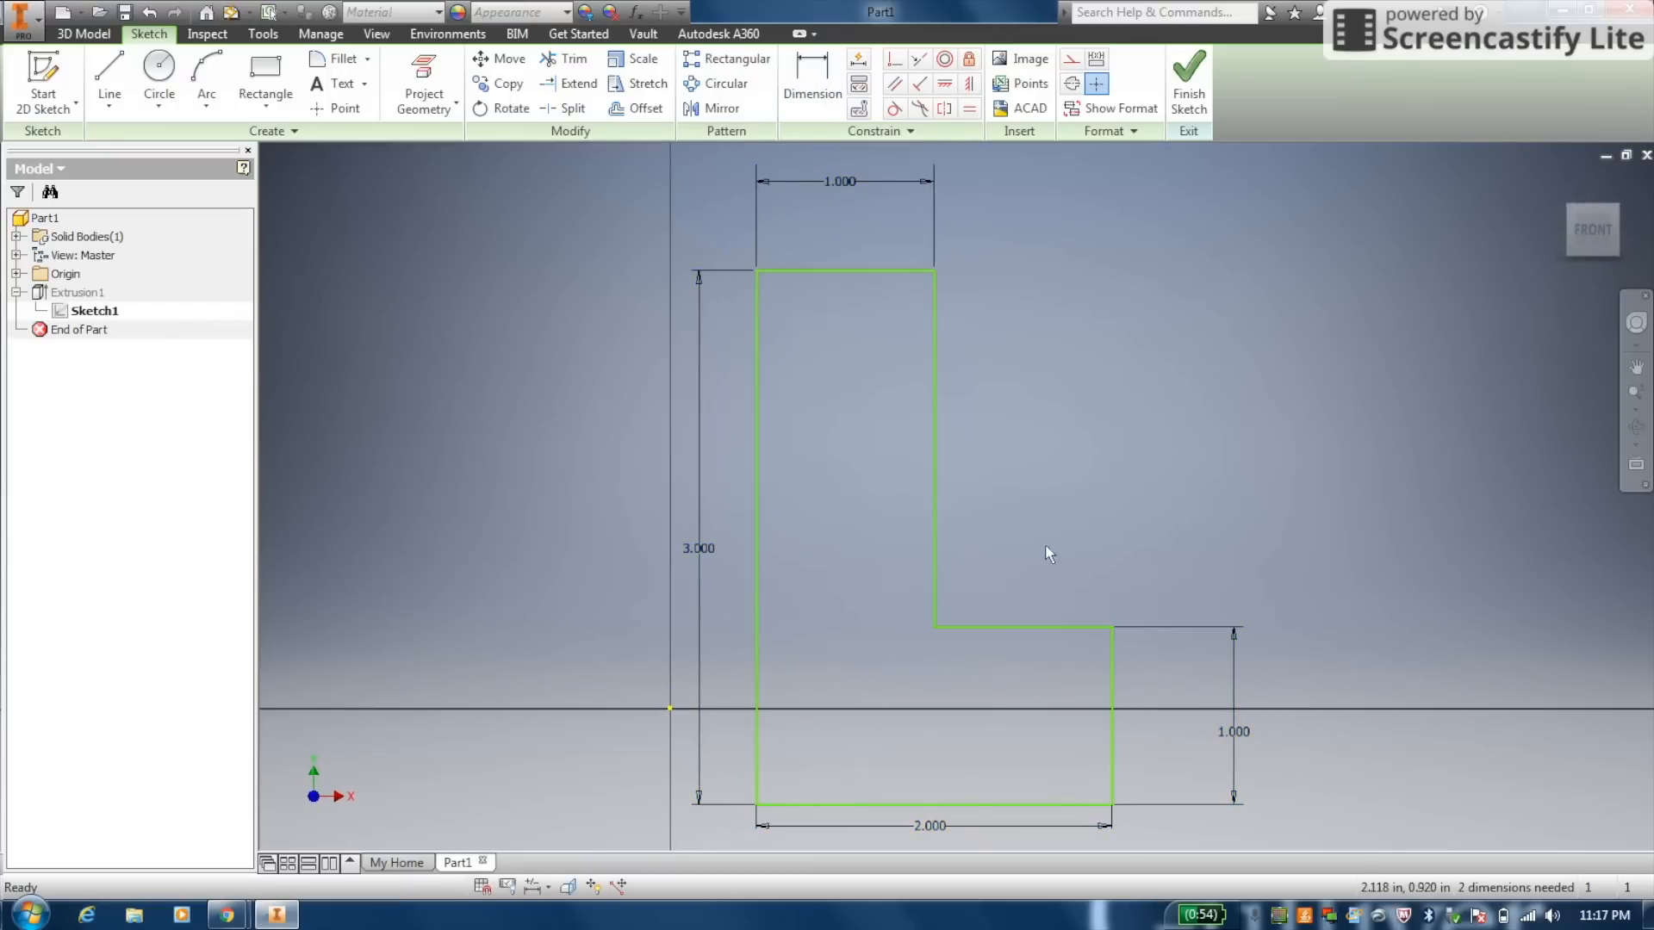
pyautogui.doubleClick(832, 182)
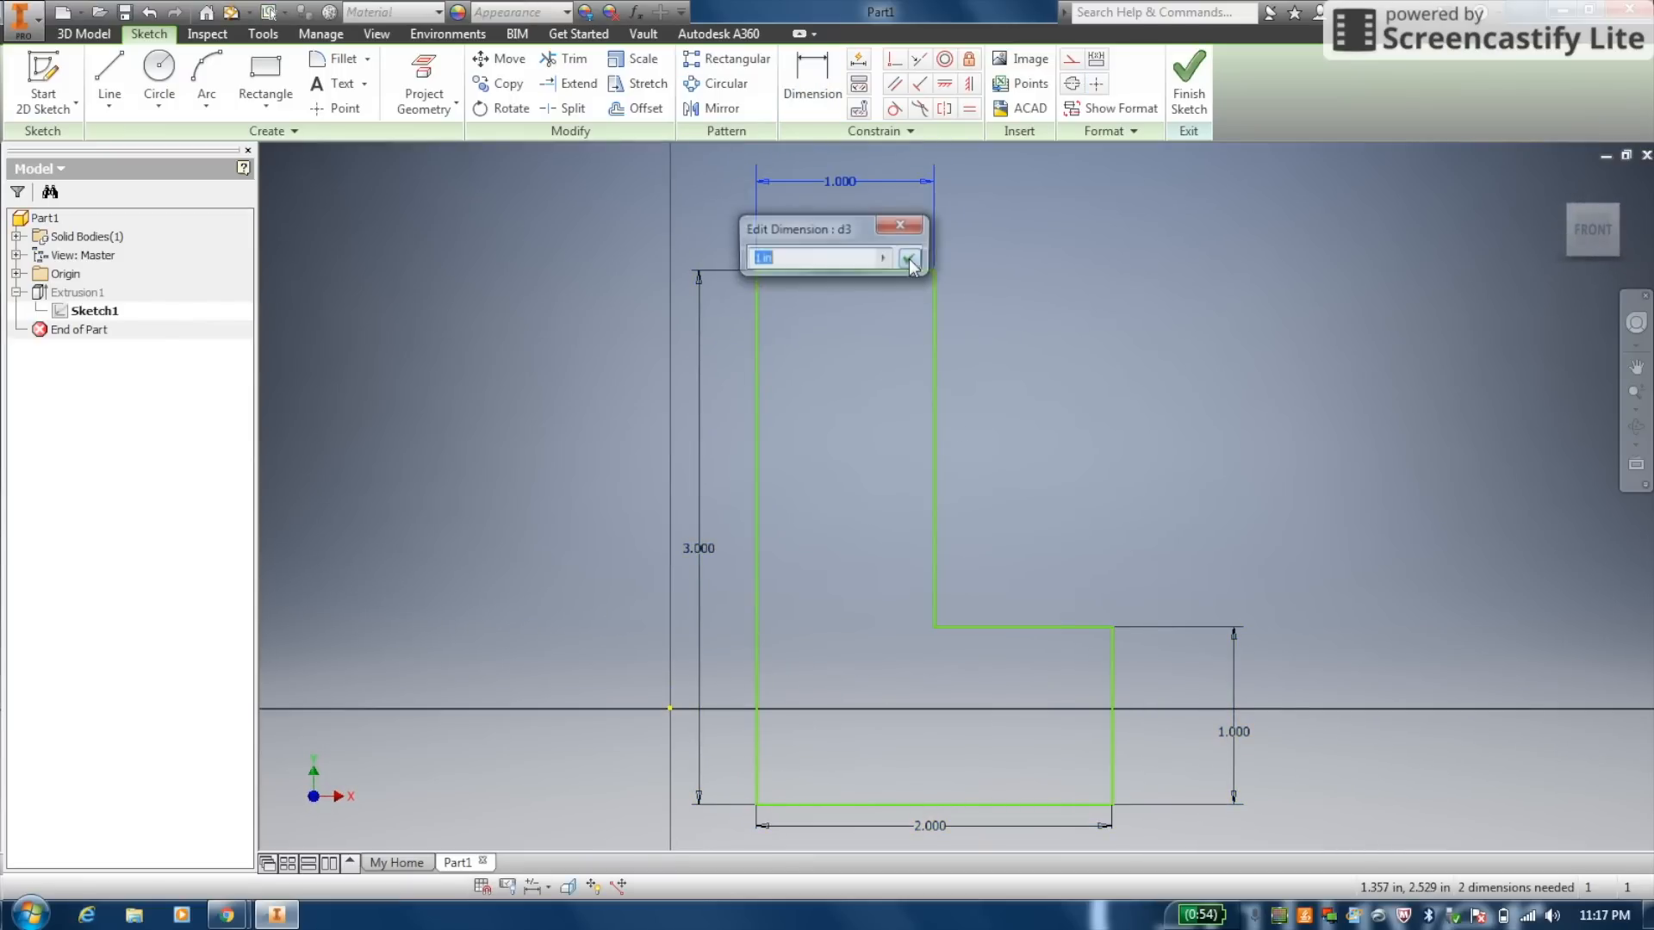
pyautogui.write('.75')
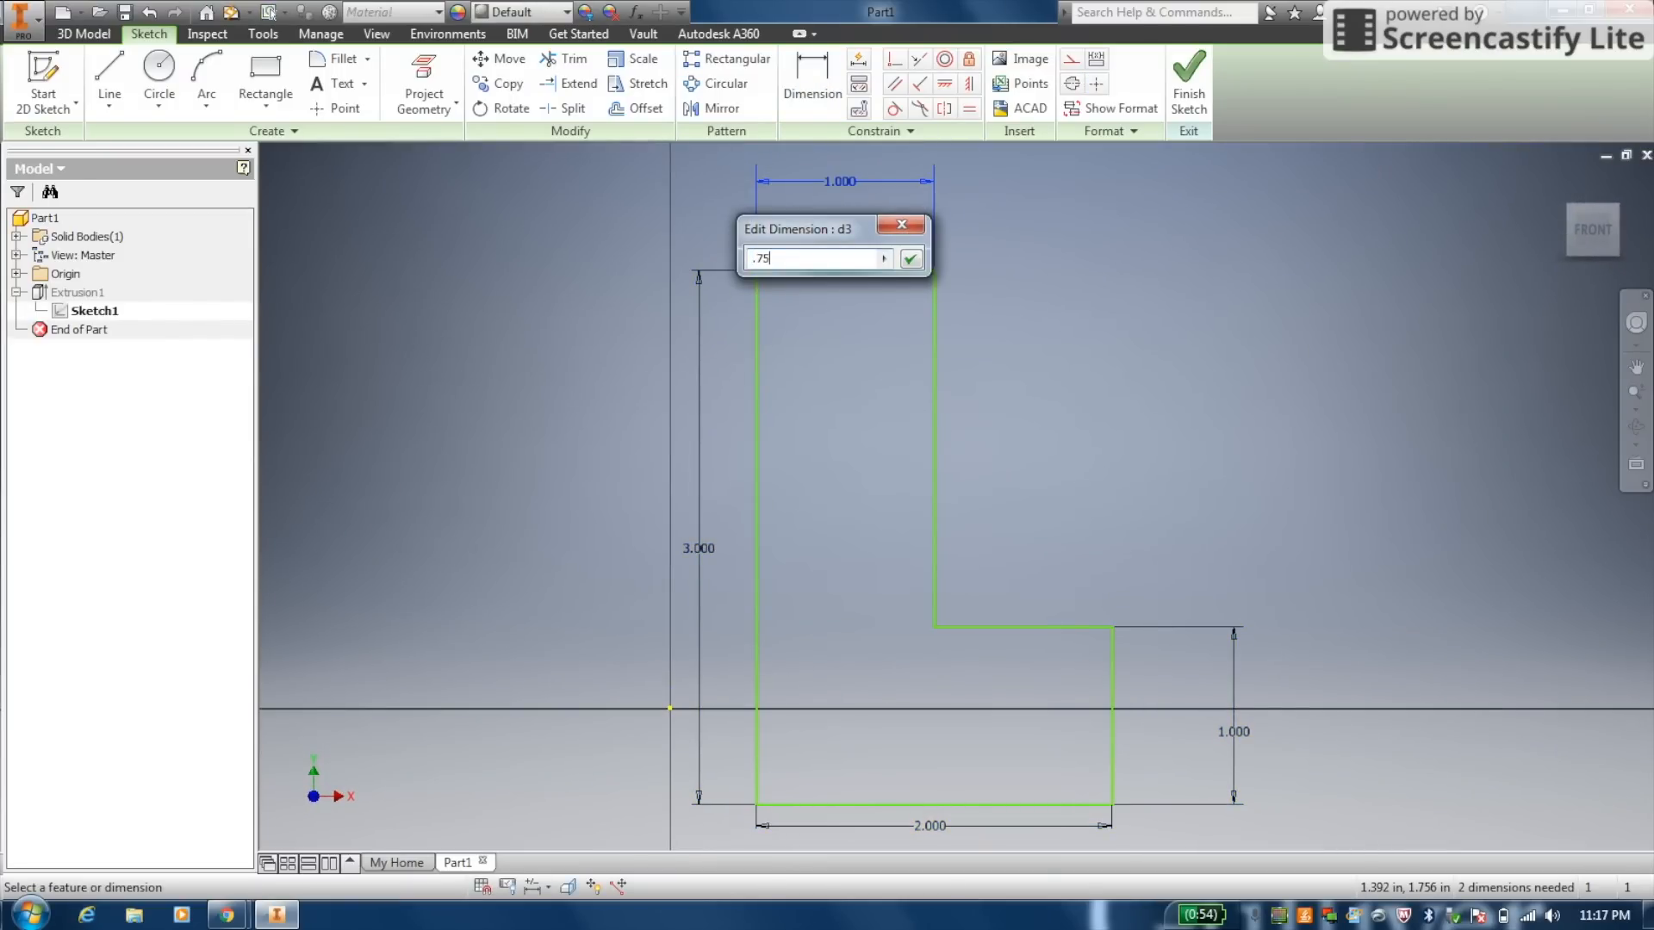
pyautogui.press('Return')
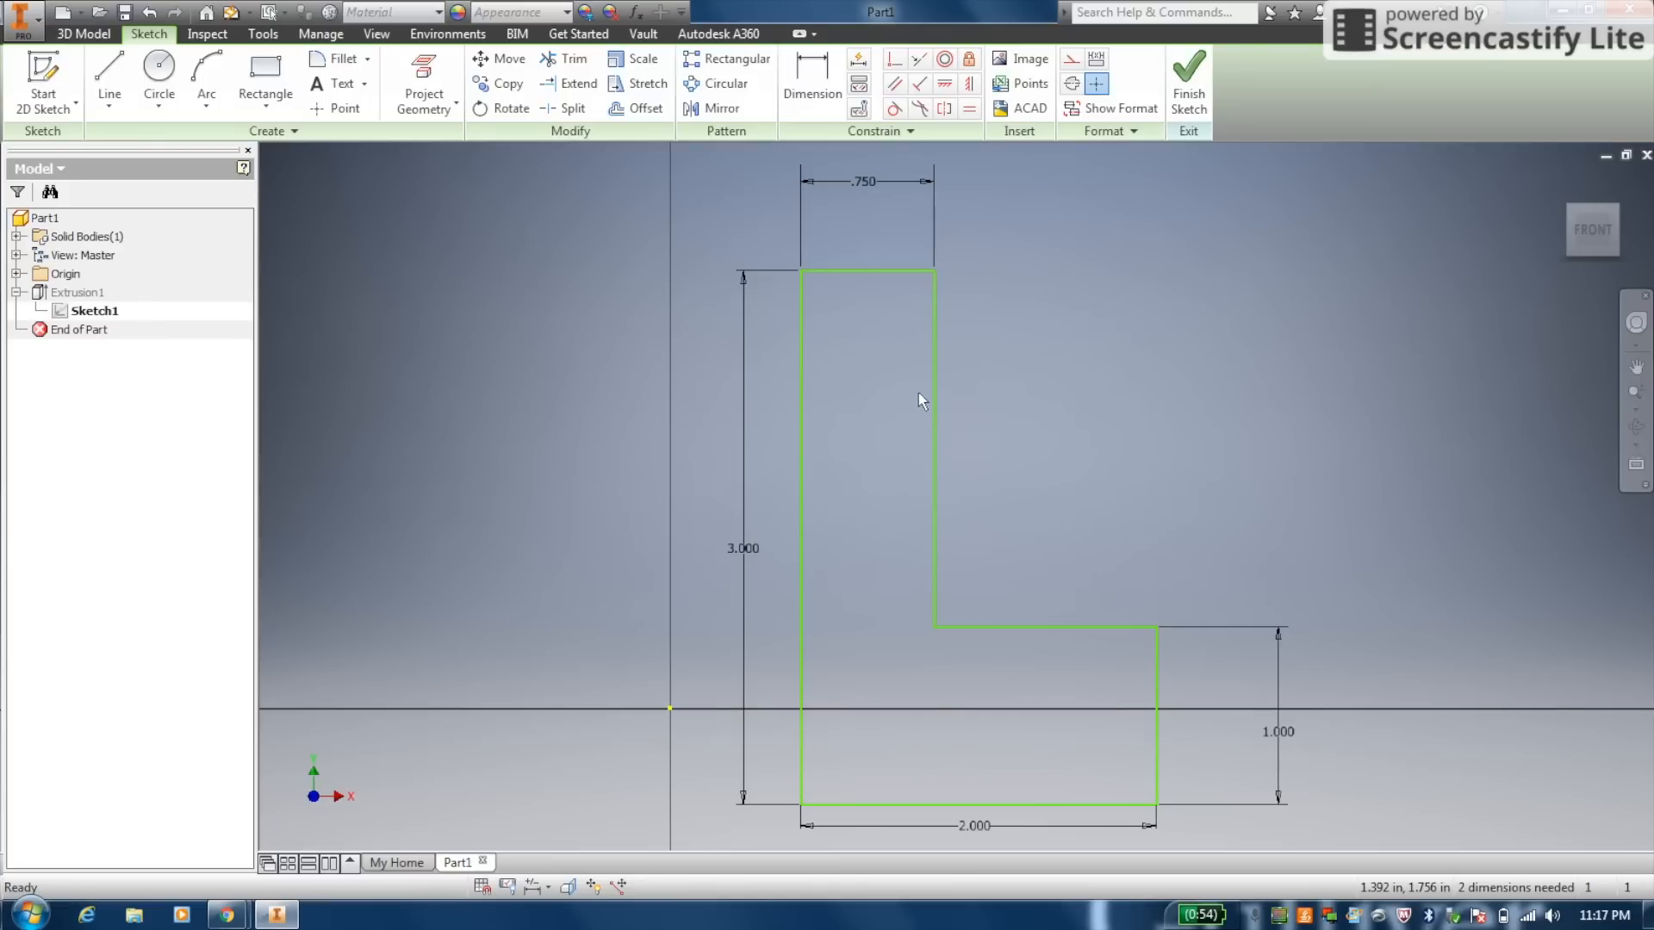
# Set the height dimension of the L profile's lower leg to 0.75 in and finish the sketch
pyautogui.click(1289, 731)
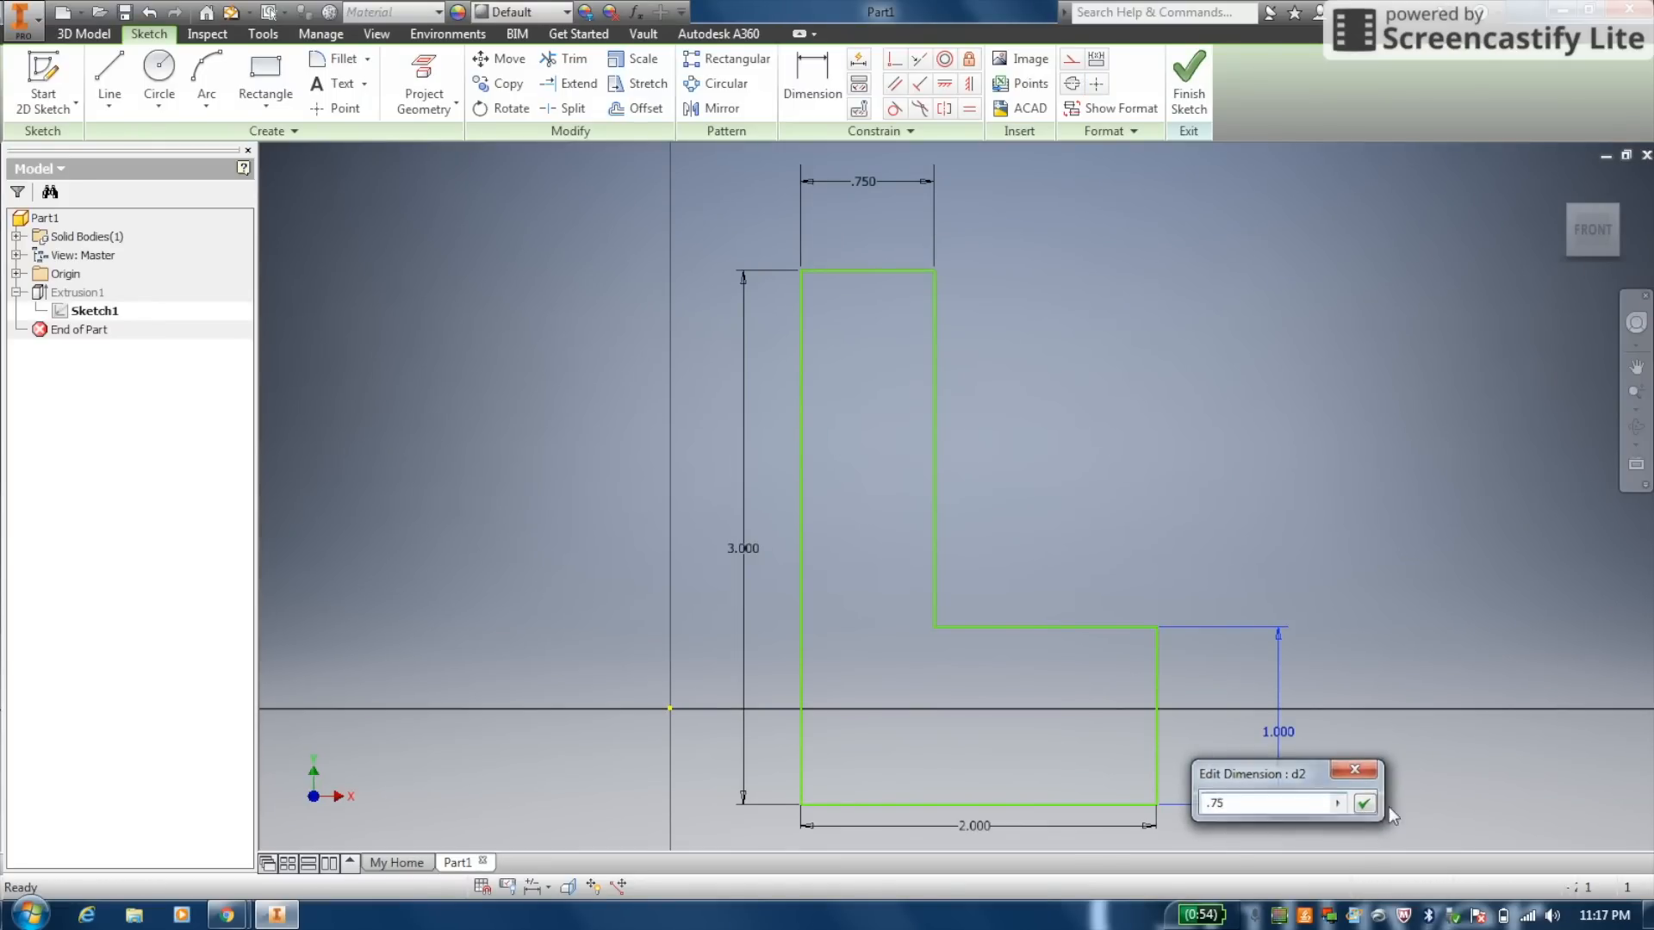
pyautogui.press('Return')
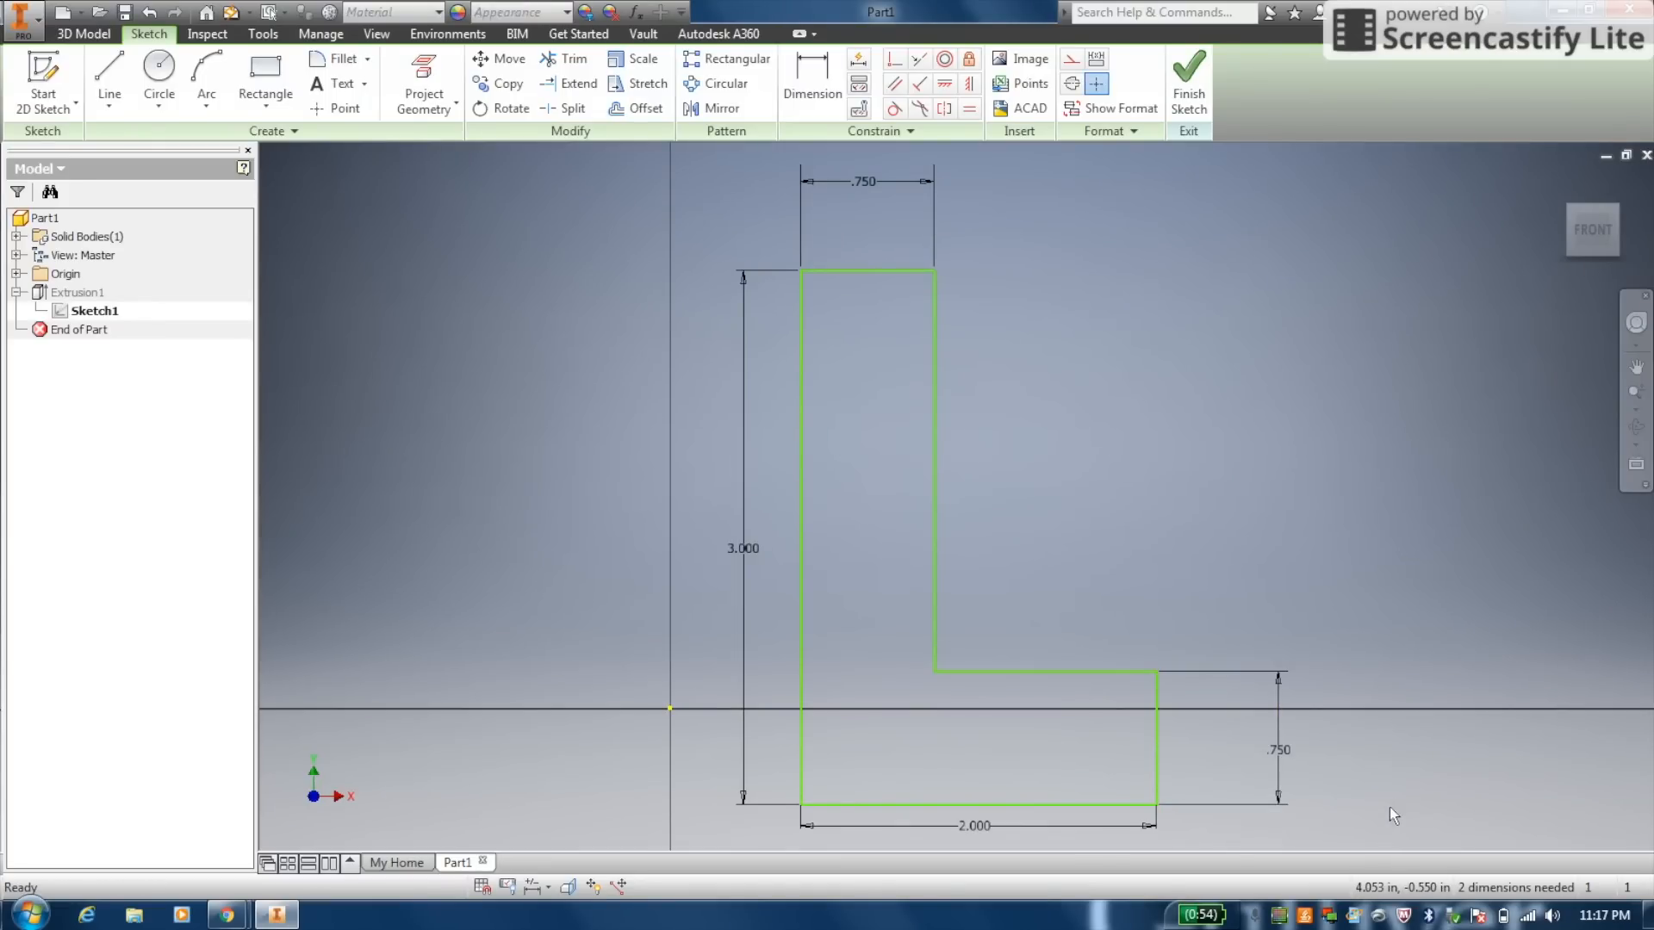
pyautogui.click(1187, 83)
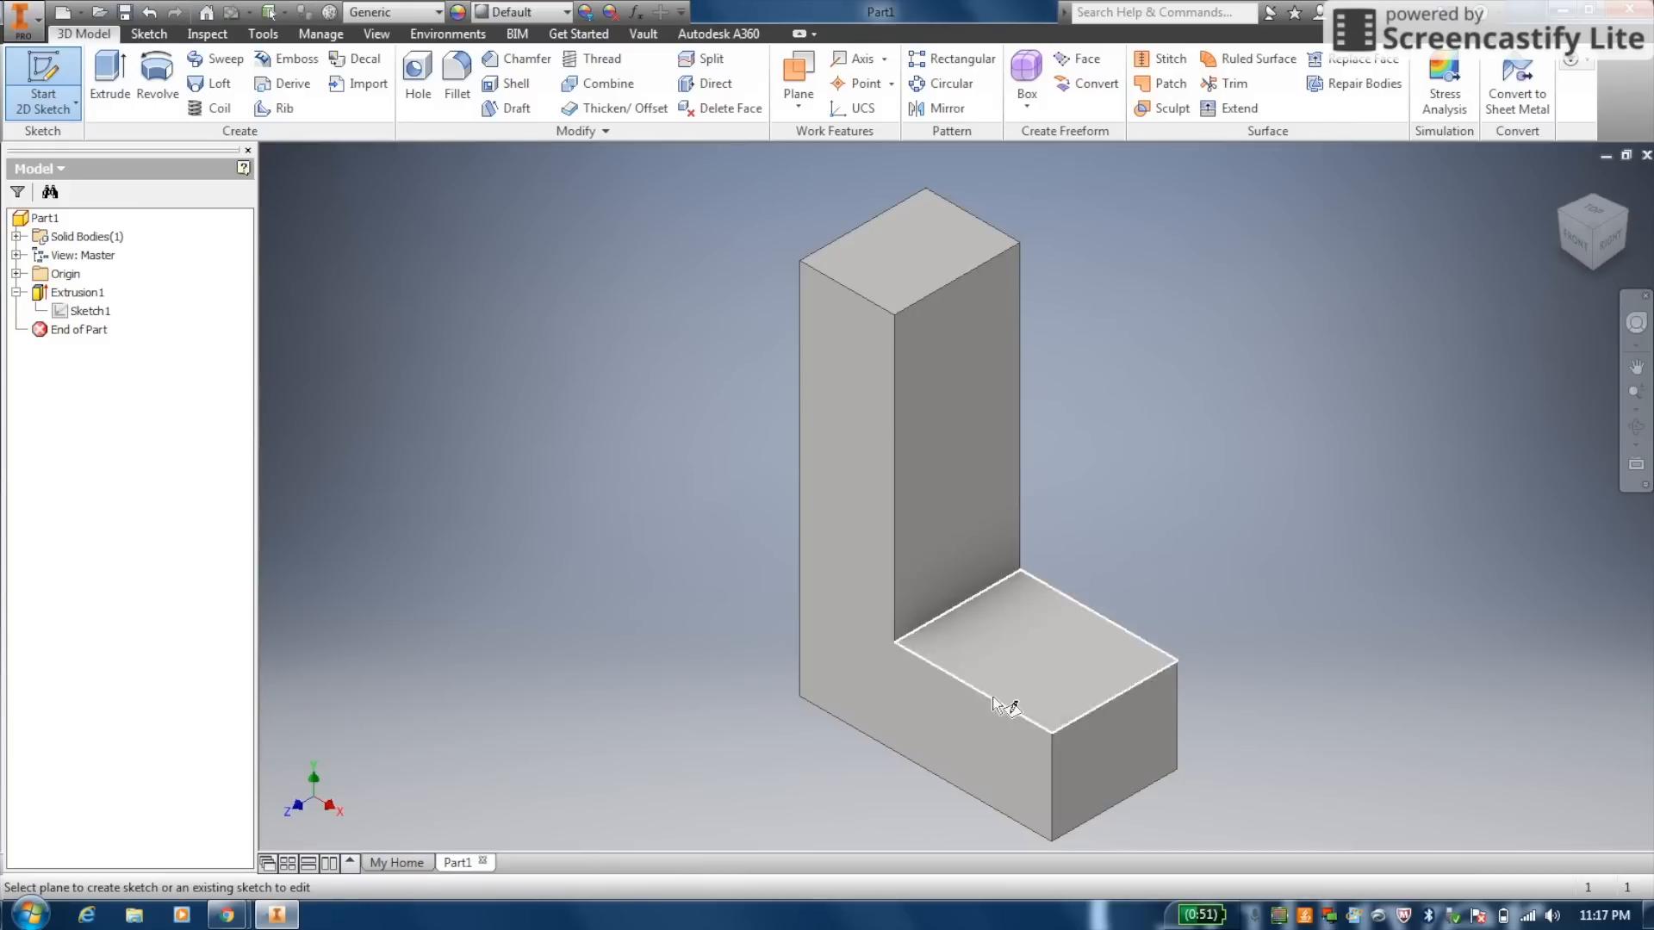
# Sketch a rectangle about 0.5 by 0.5 in on the front face, near the top of the vertical leg, and finish the sketch
pyautogui.click(847, 452)
pyautogui.moveTo(1397, 322); pyautogui.dragTo(947, 493, button='middle')
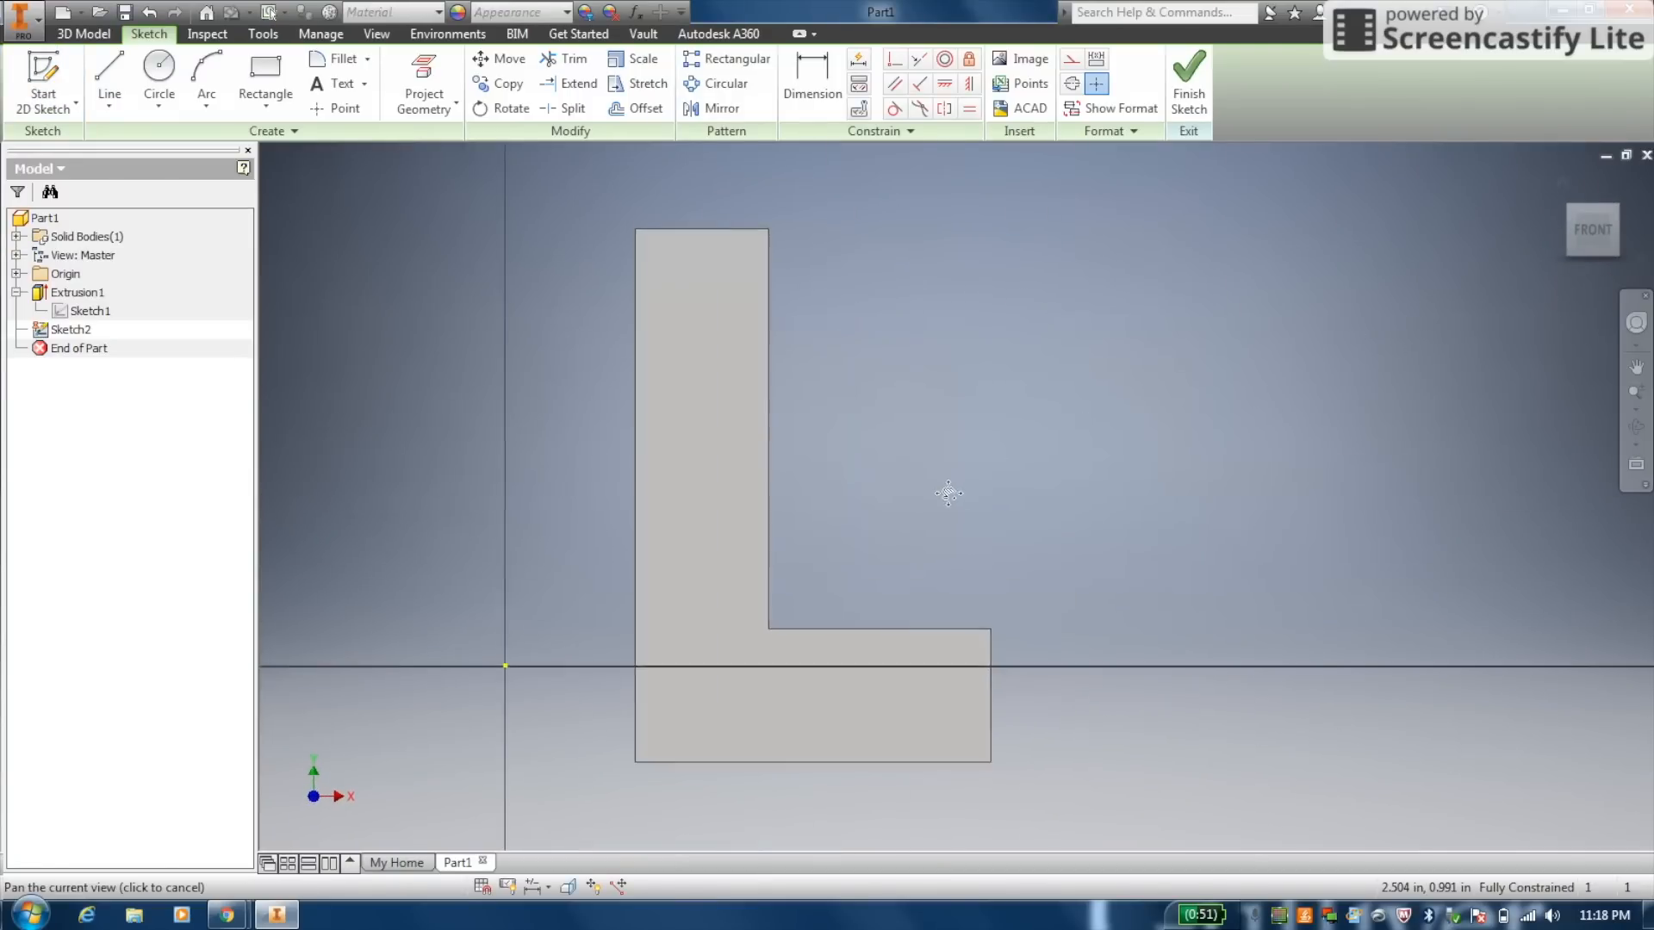
pyautogui.click(265, 69)
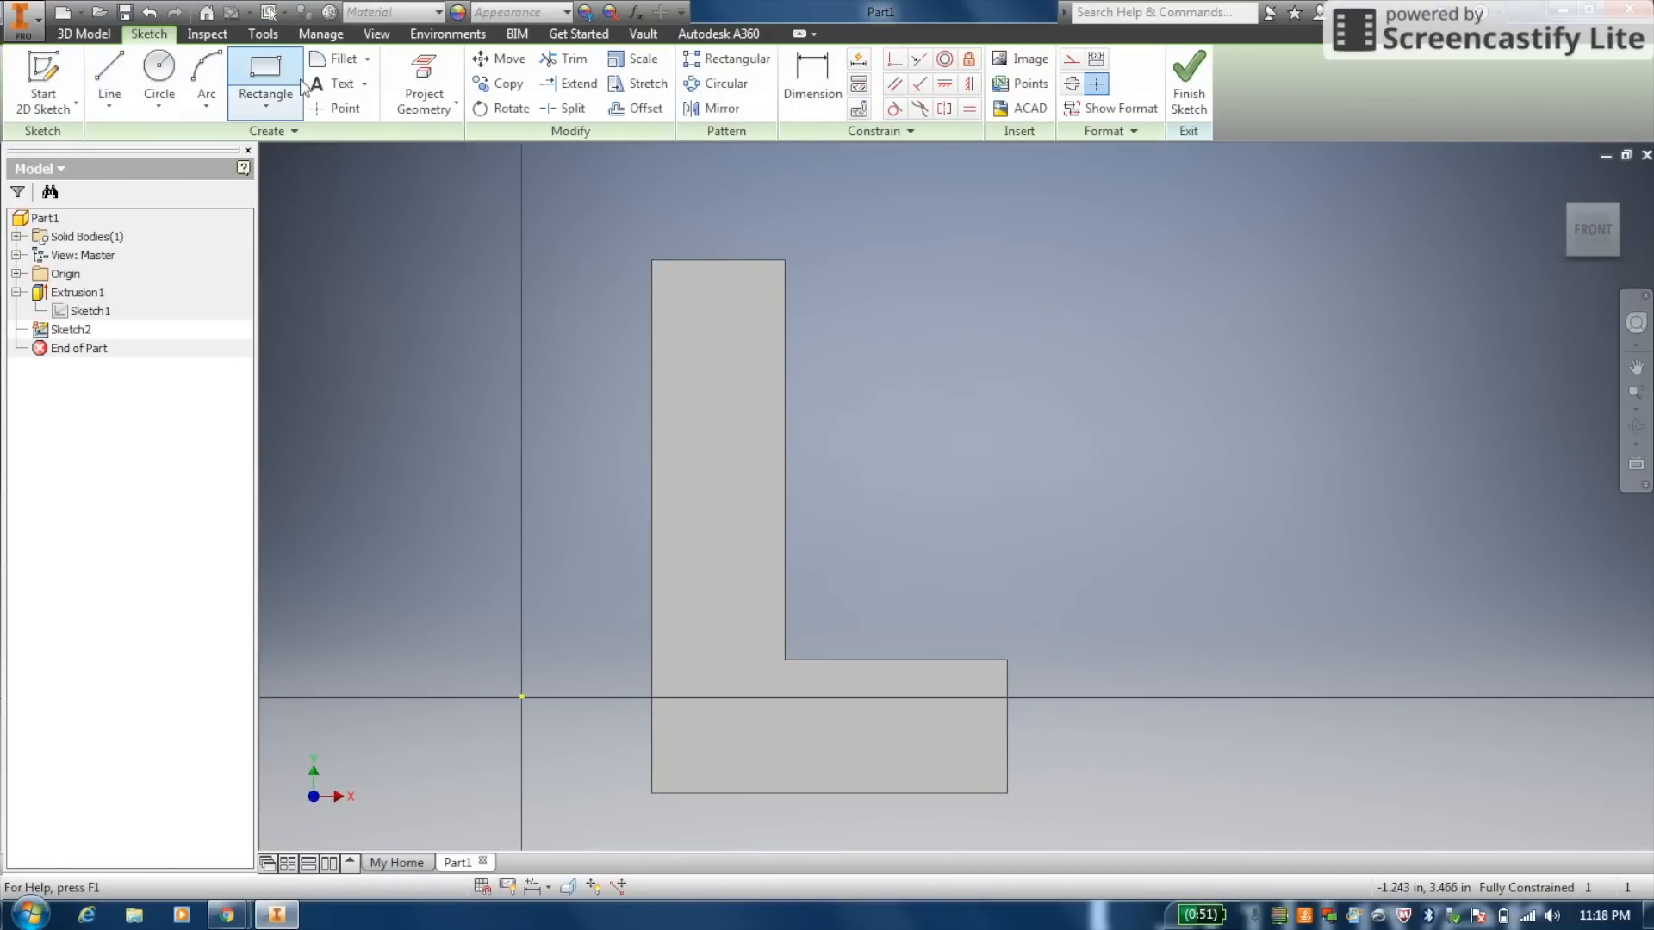
pyautogui.click(683, 351)
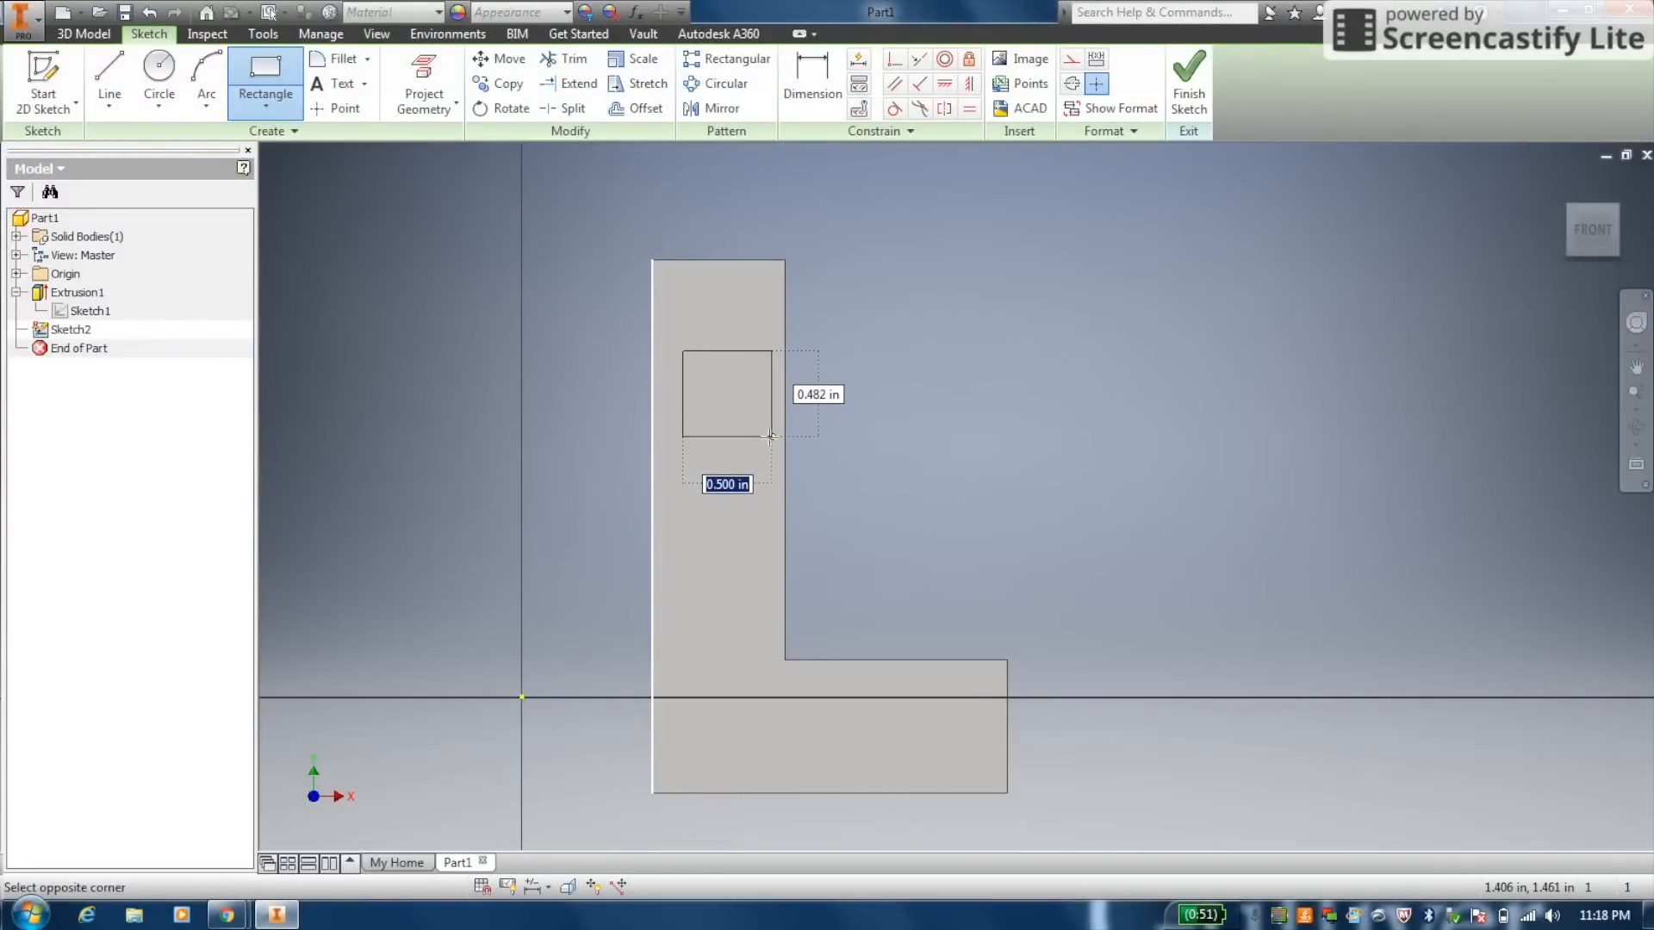
pyautogui.press('Escape')
pyautogui.click(762, 436)
pyautogui.click(683, 351)
pyautogui.click(1195, 95)
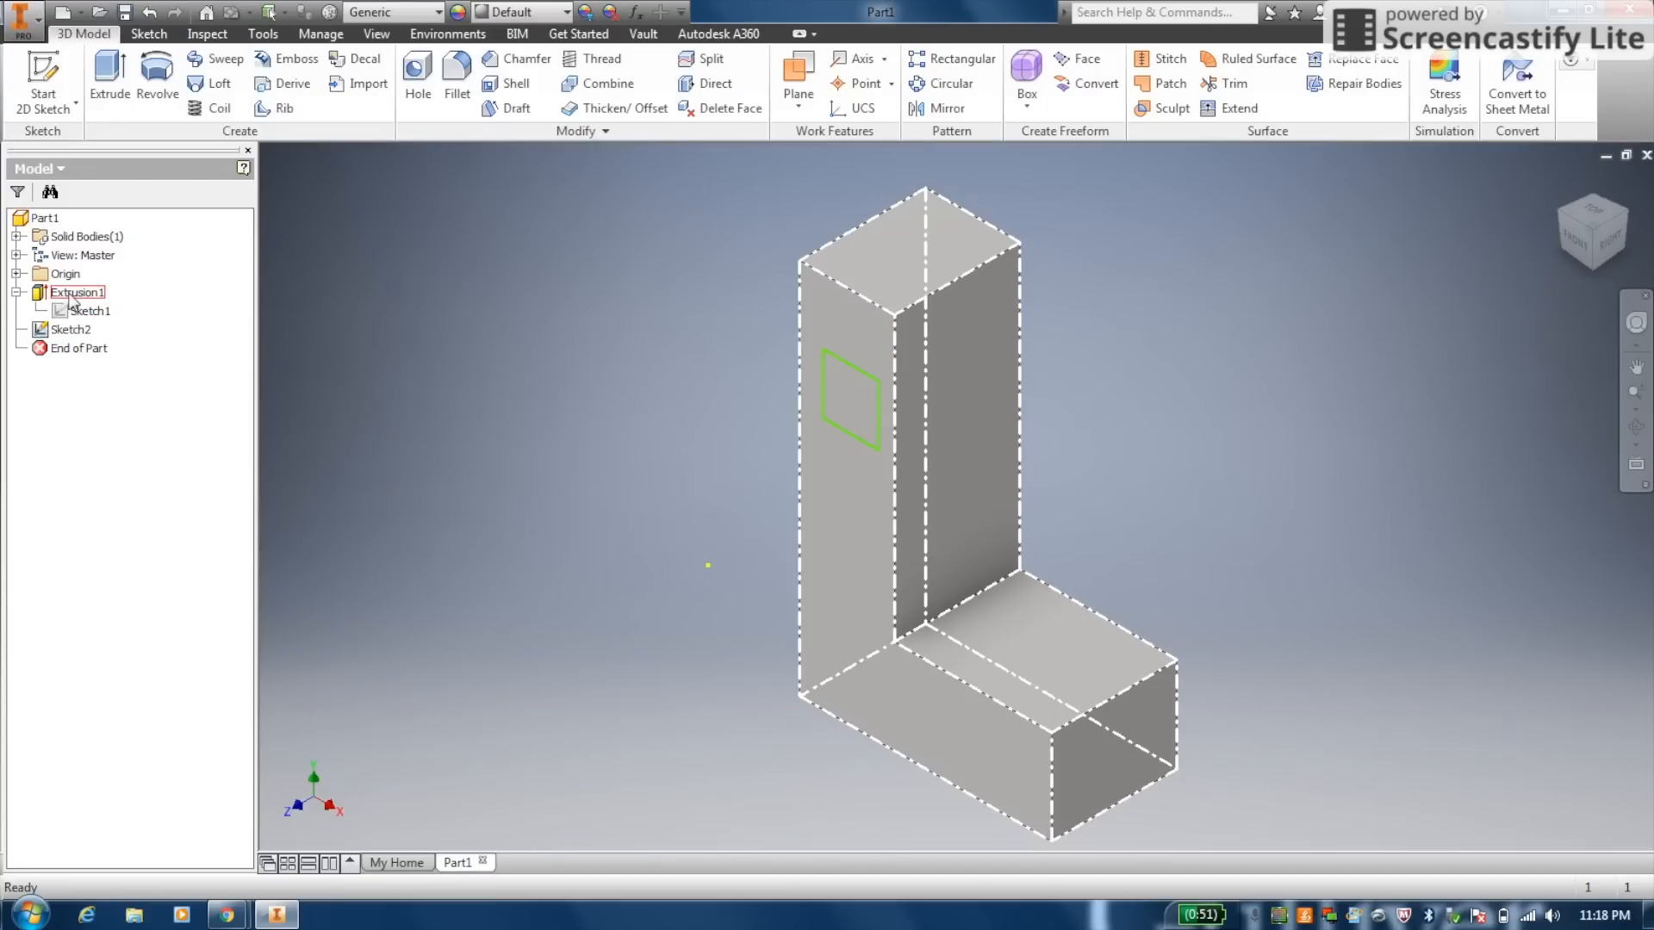
# Examine how the extrusion's sketch and the unused rectangle sketch are nested in the model tree and which options each offers
pyautogui.click(15, 292)
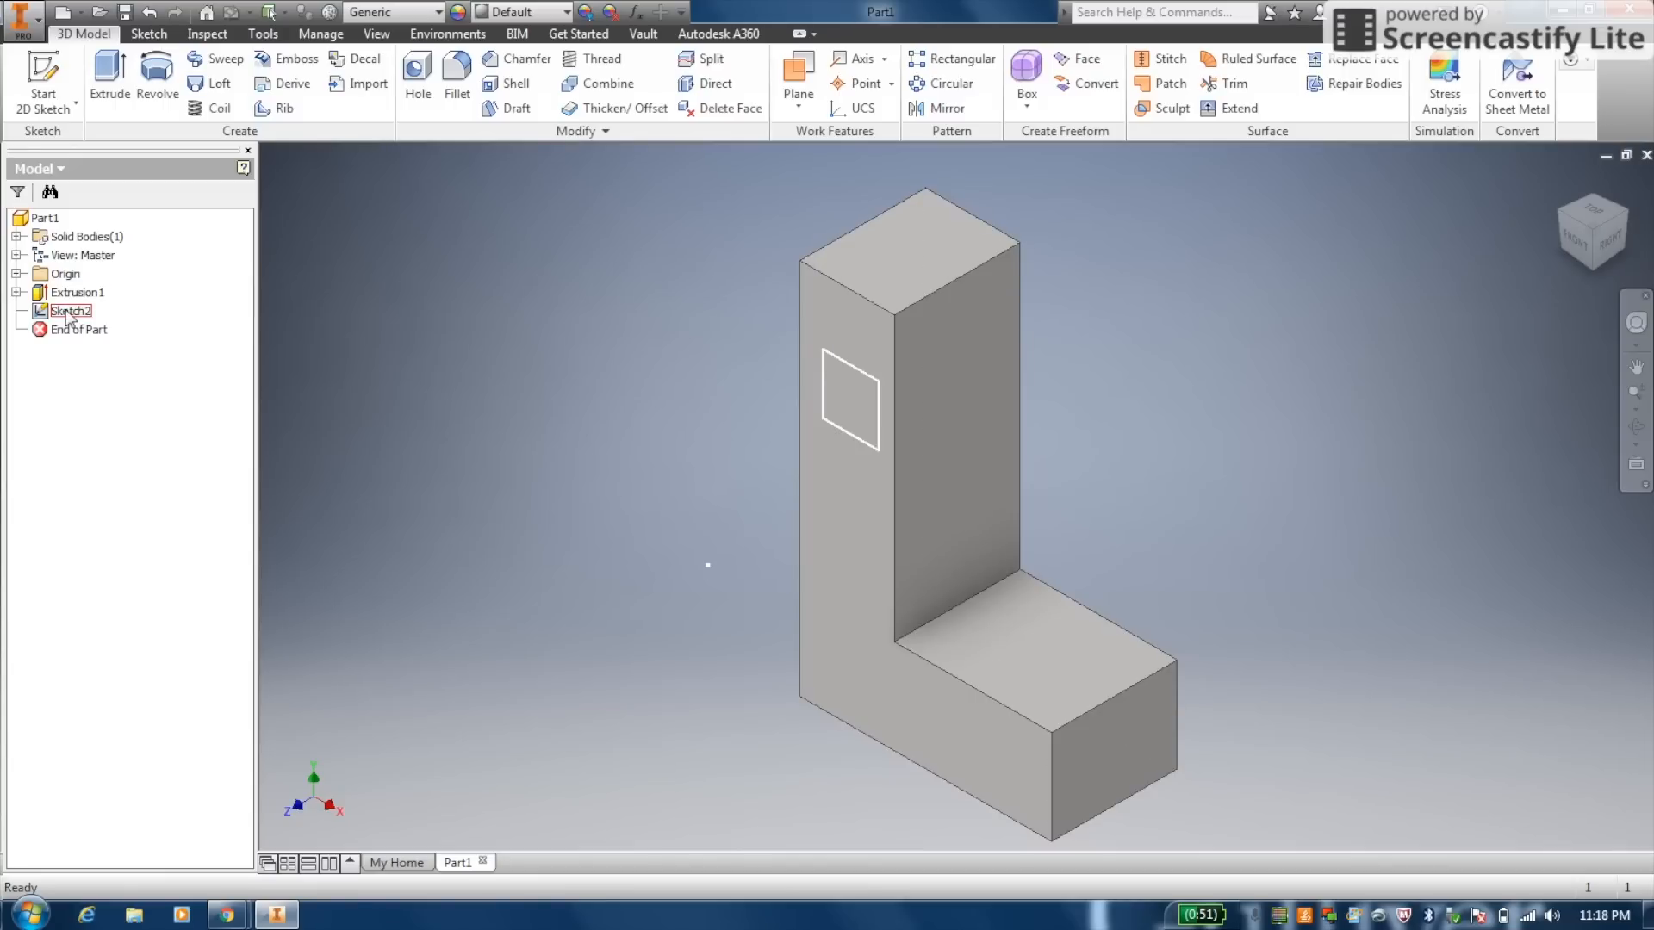
pyautogui.click(16, 293)
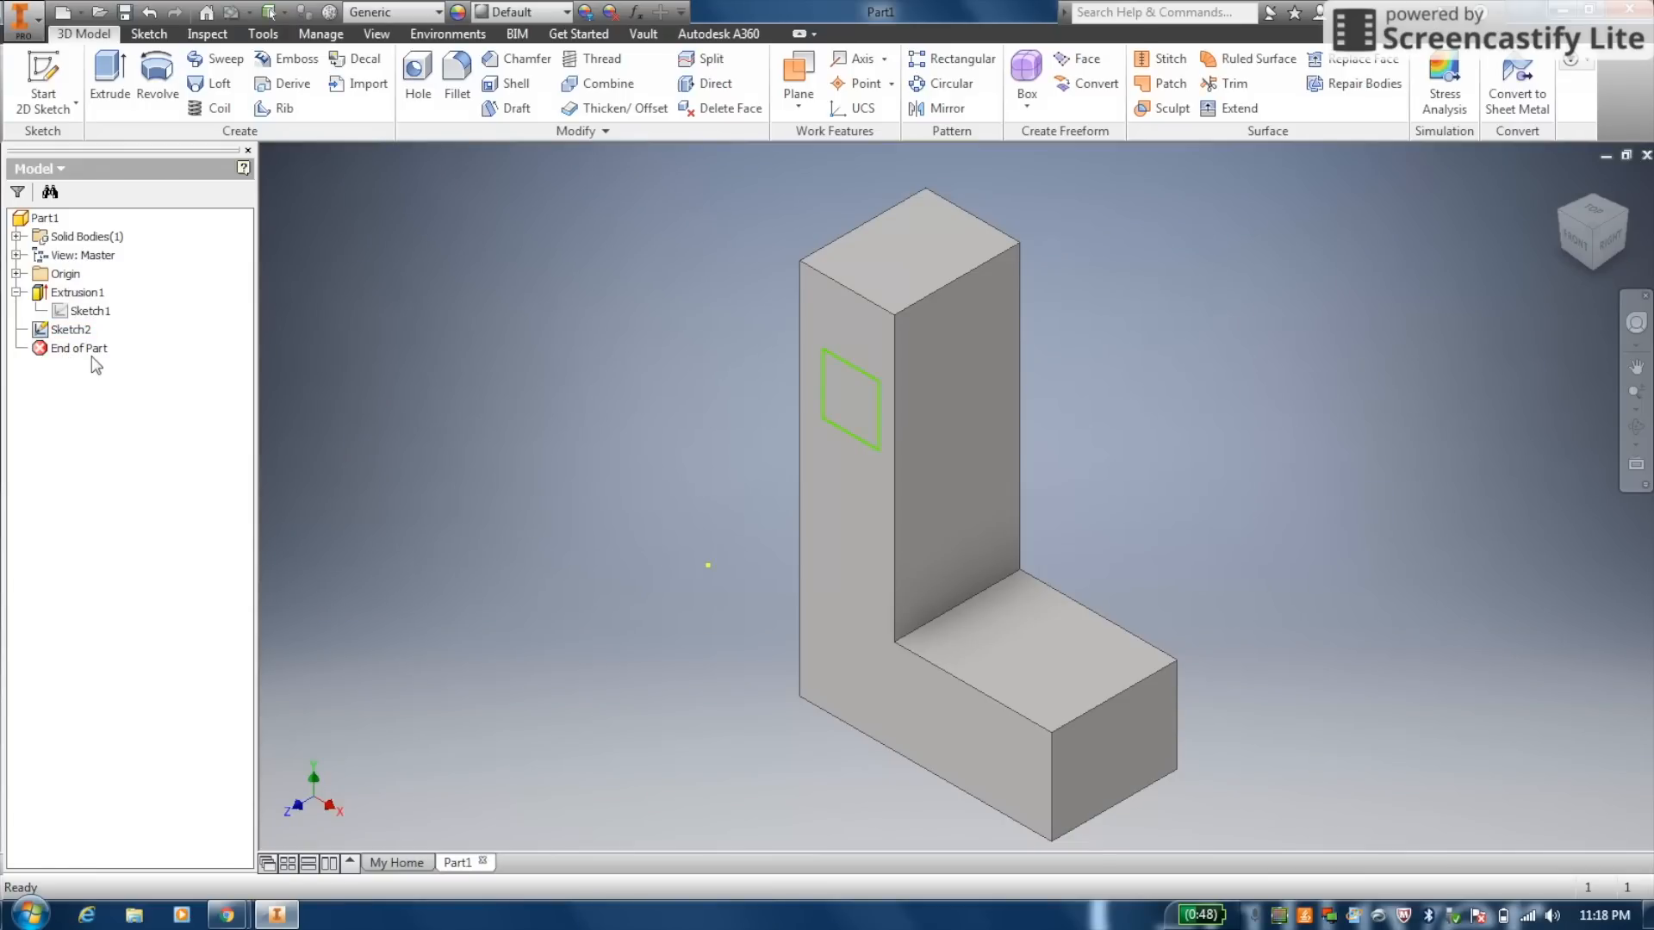
pyautogui.rightClick(71, 331)
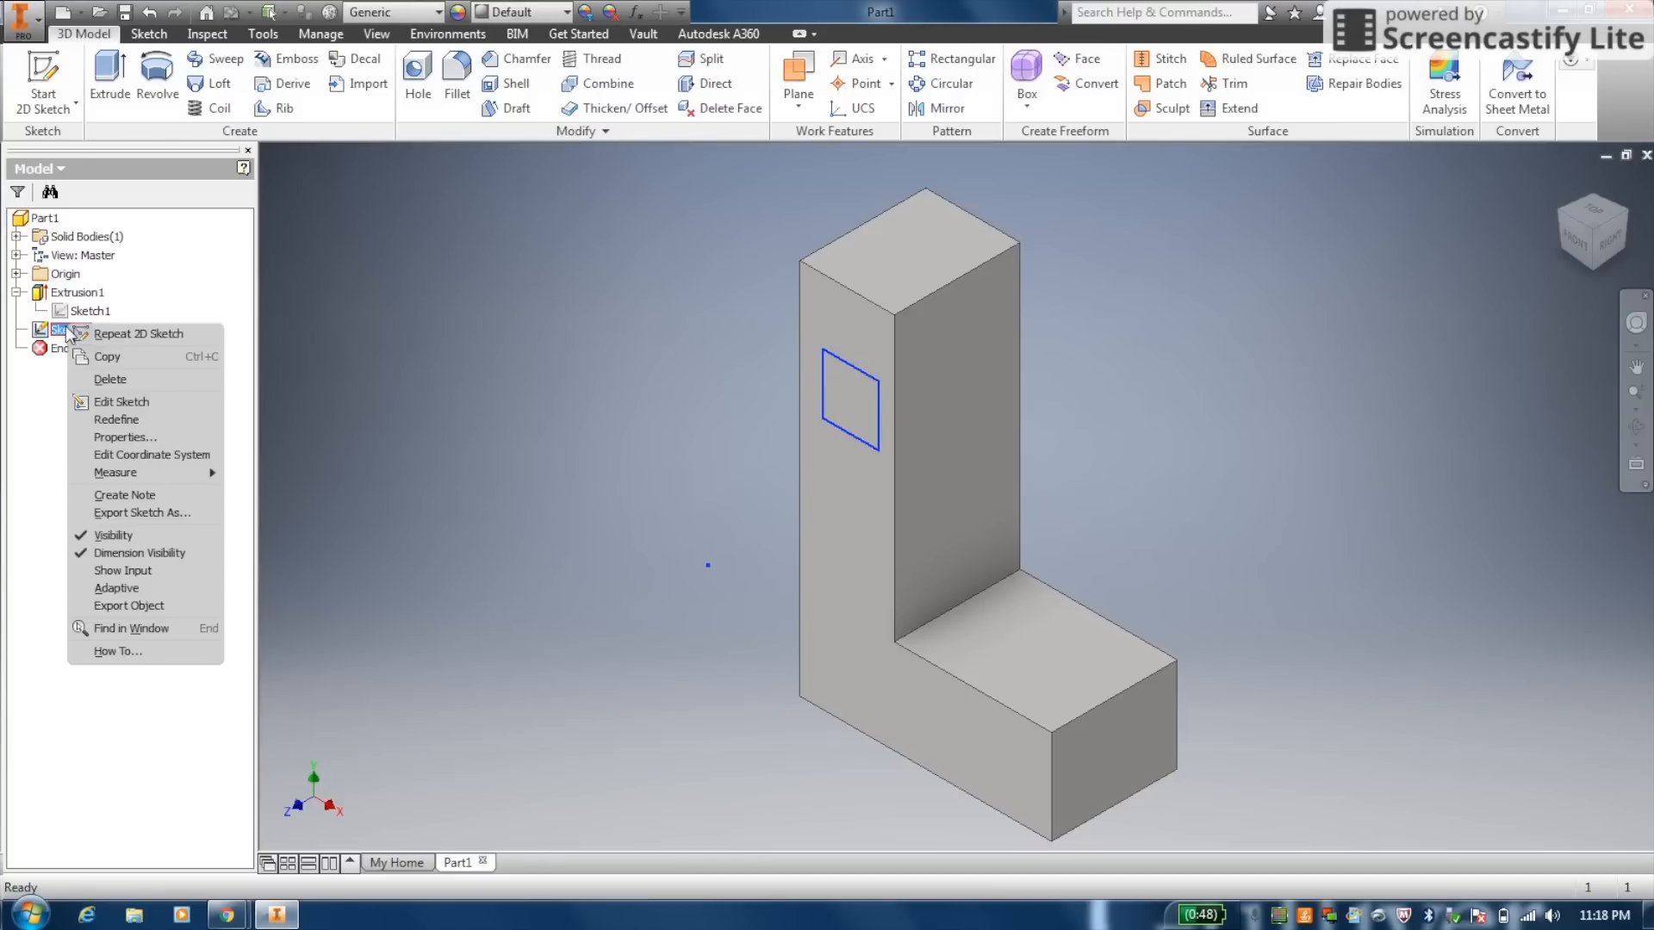
pyautogui.click(32, 437)
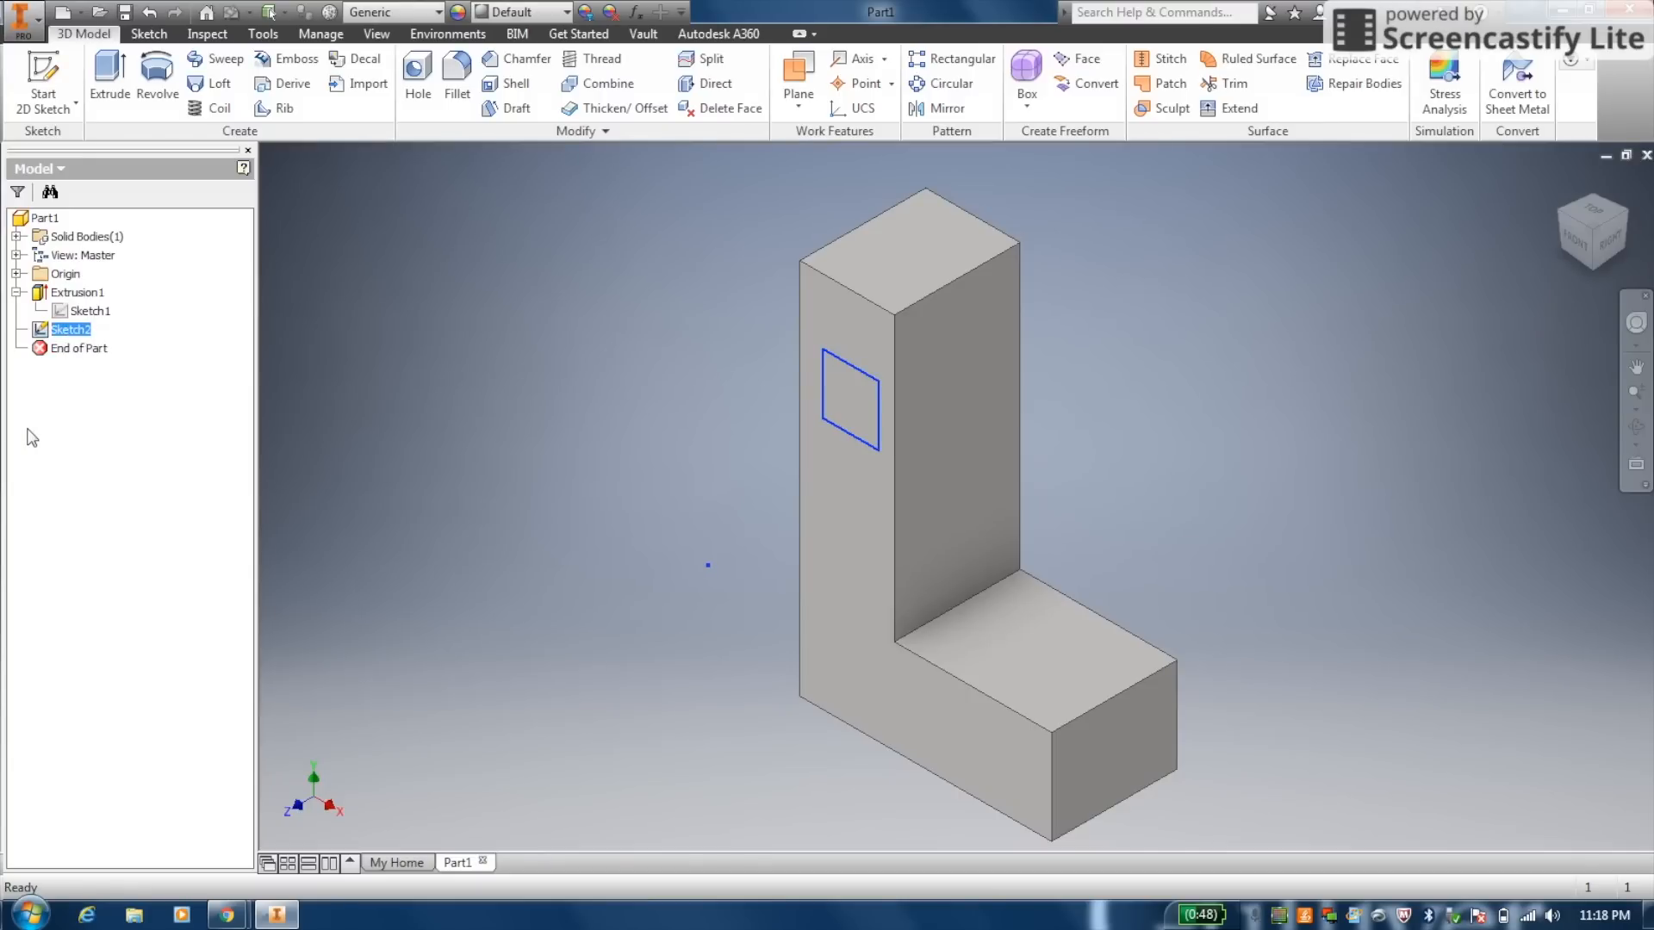
pyautogui.rightClick(89, 319)
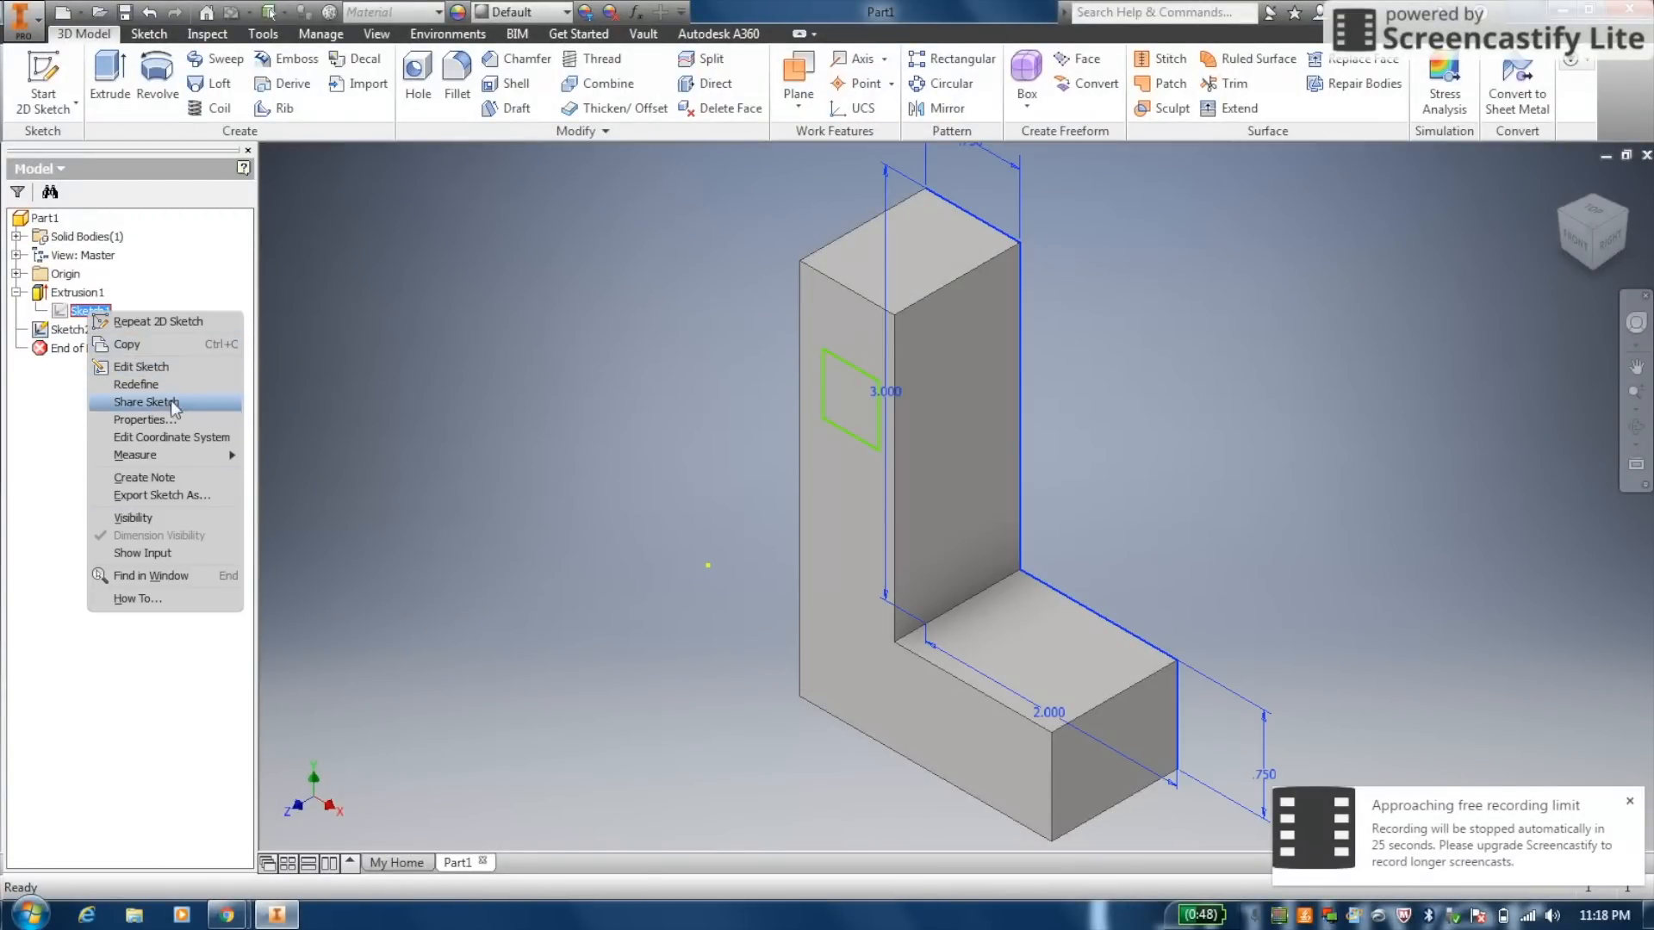
pyautogui.click(67, 438)
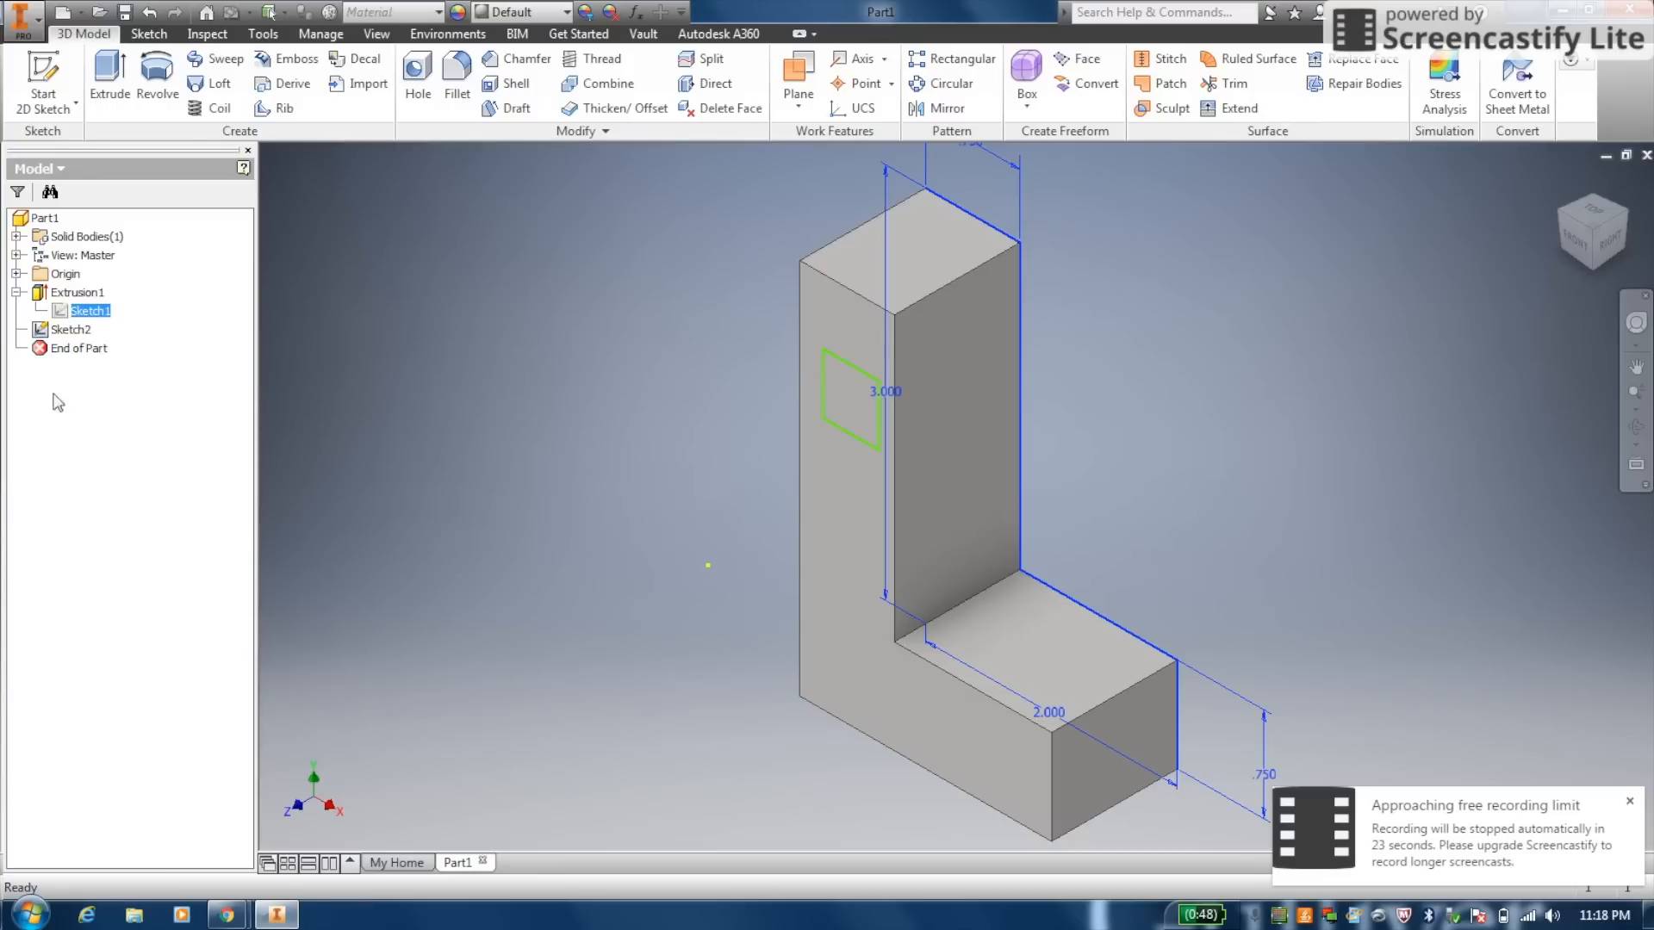
pyautogui.click(17, 293)
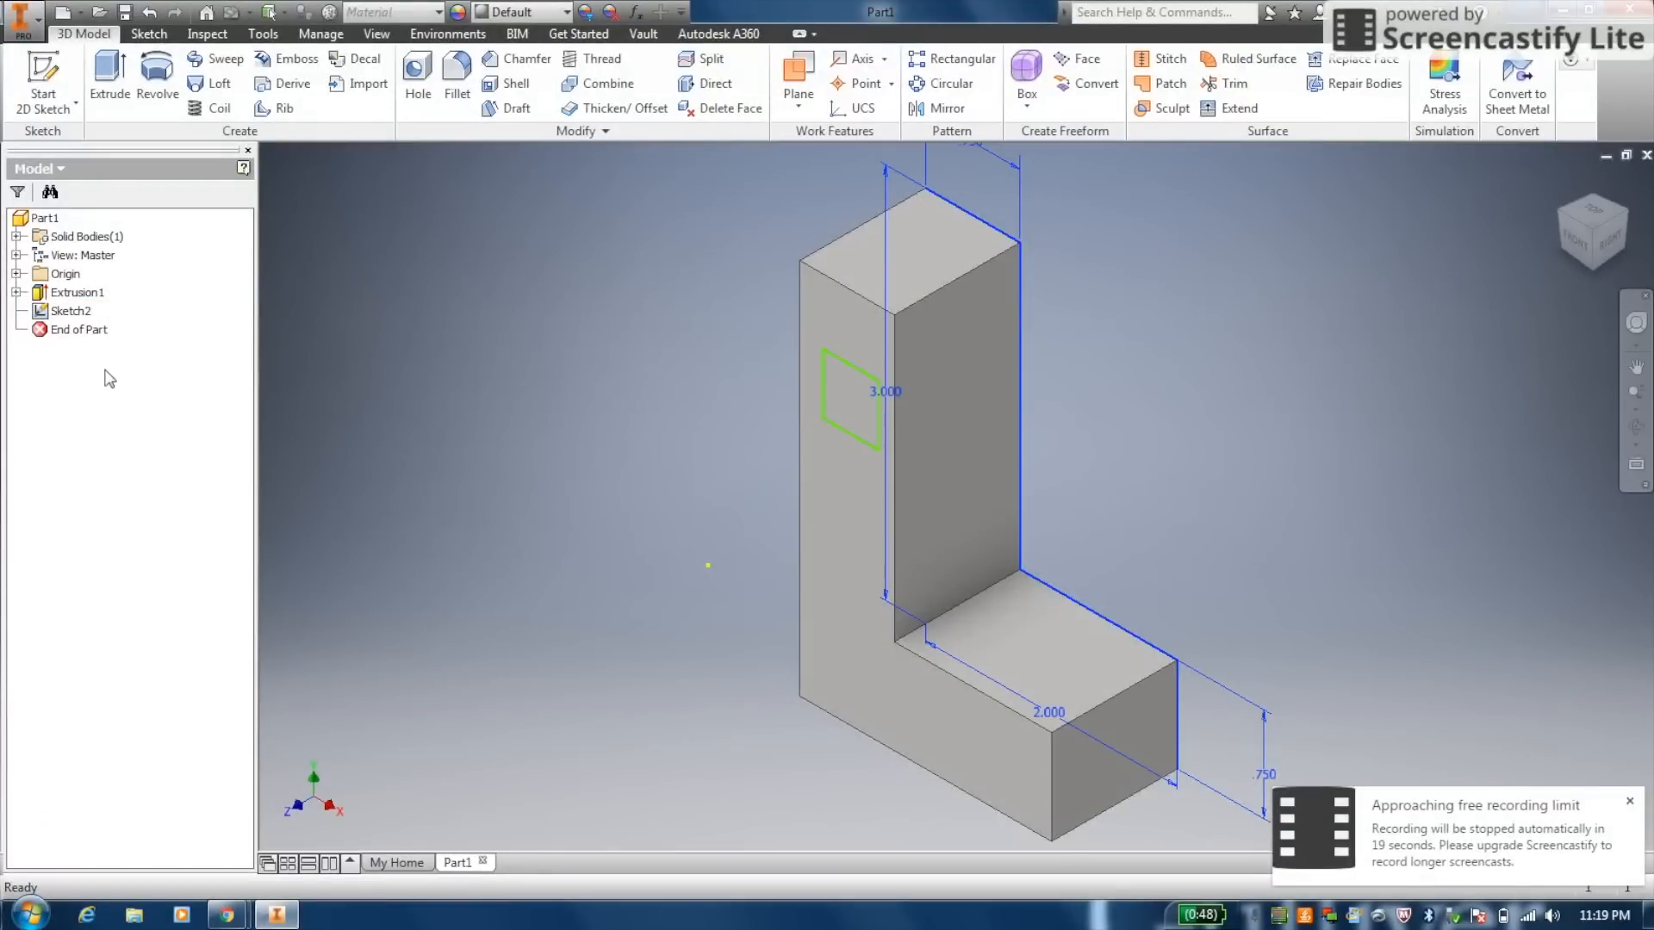
pyautogui.click(419, 546)
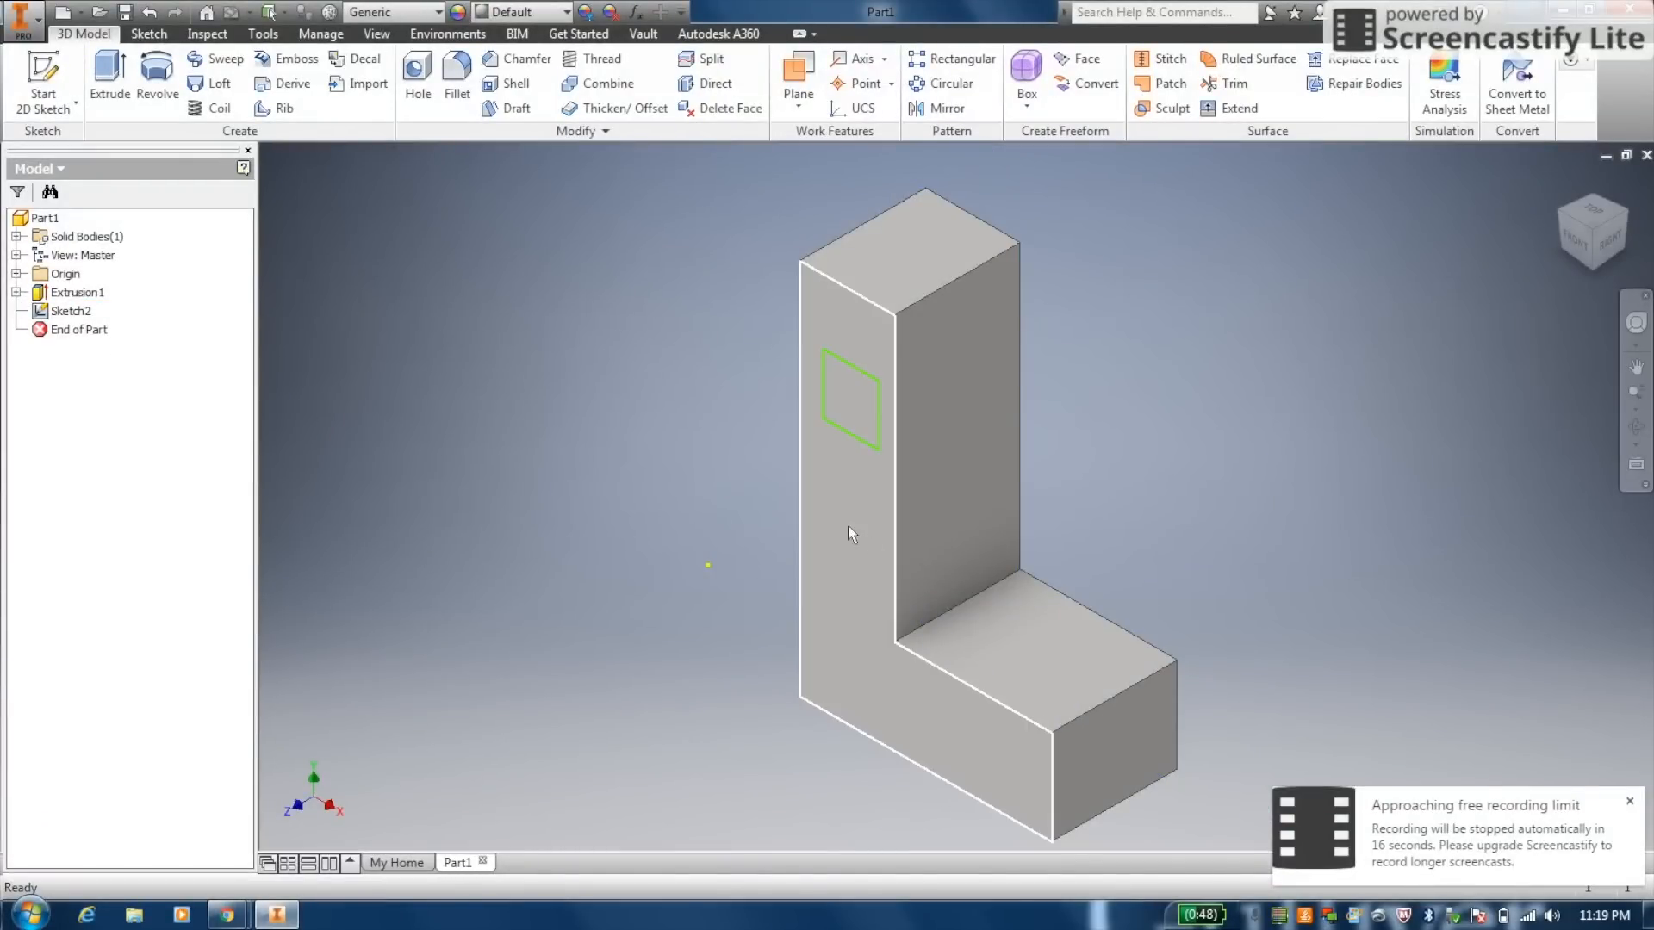
pyautogui.scroll(1, 846, 479)
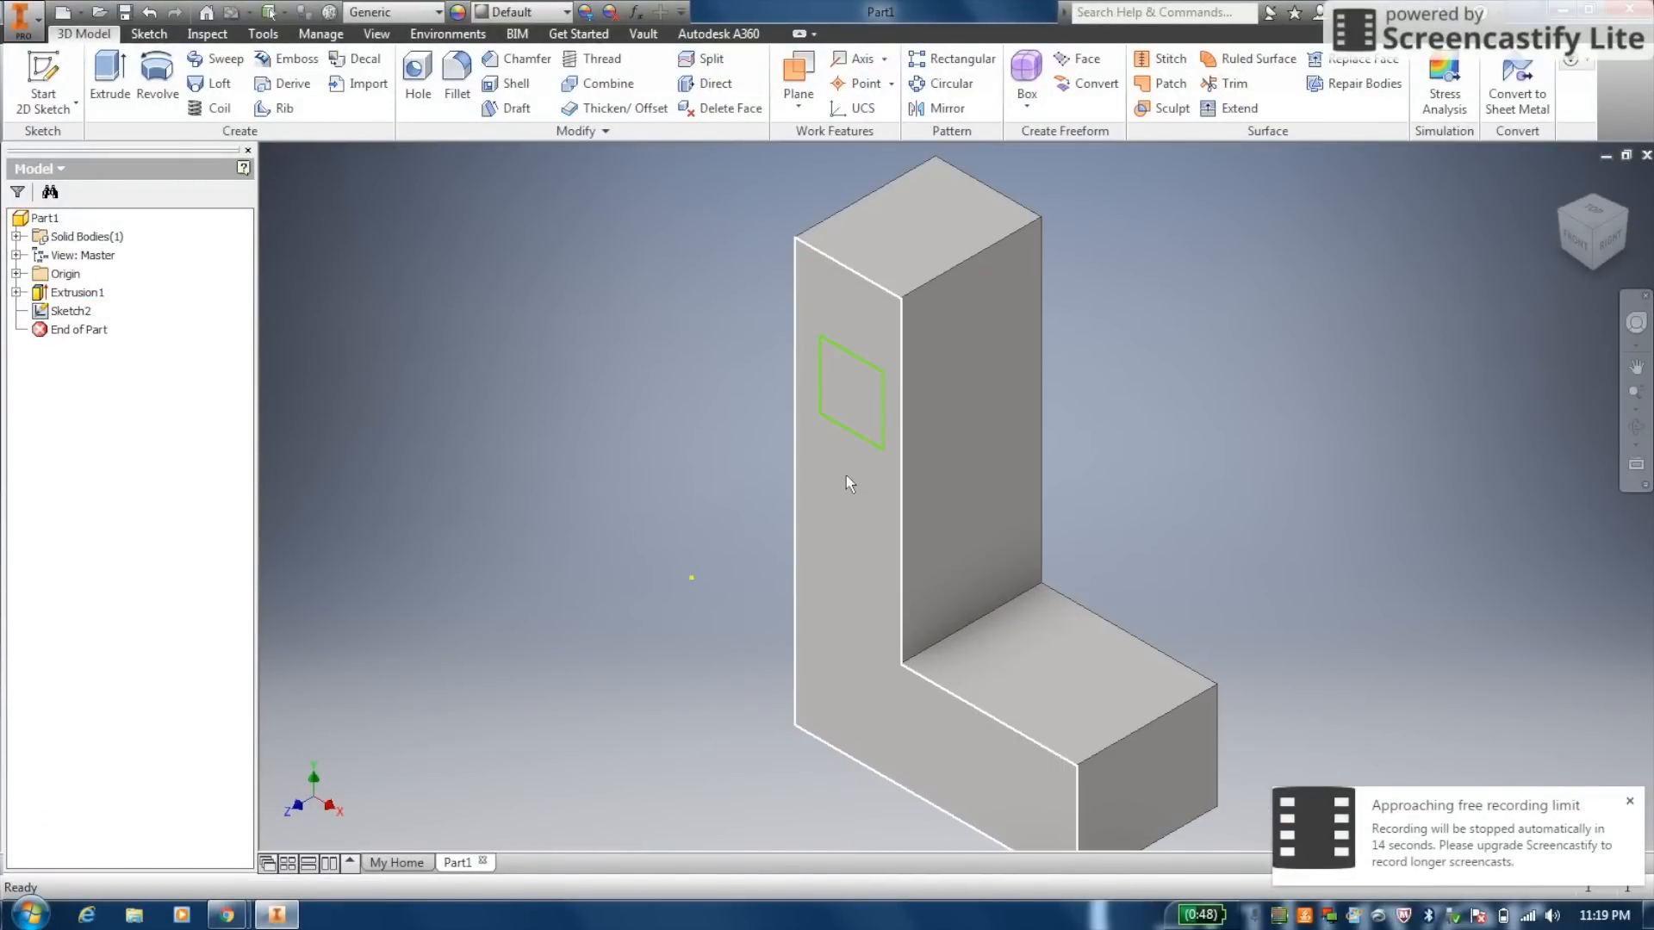
pyautogui.scroll(-2, 846, 474)
pyautogui.moveTo(873, 506); pyautogui.dragTo(780, 474, button='middle')
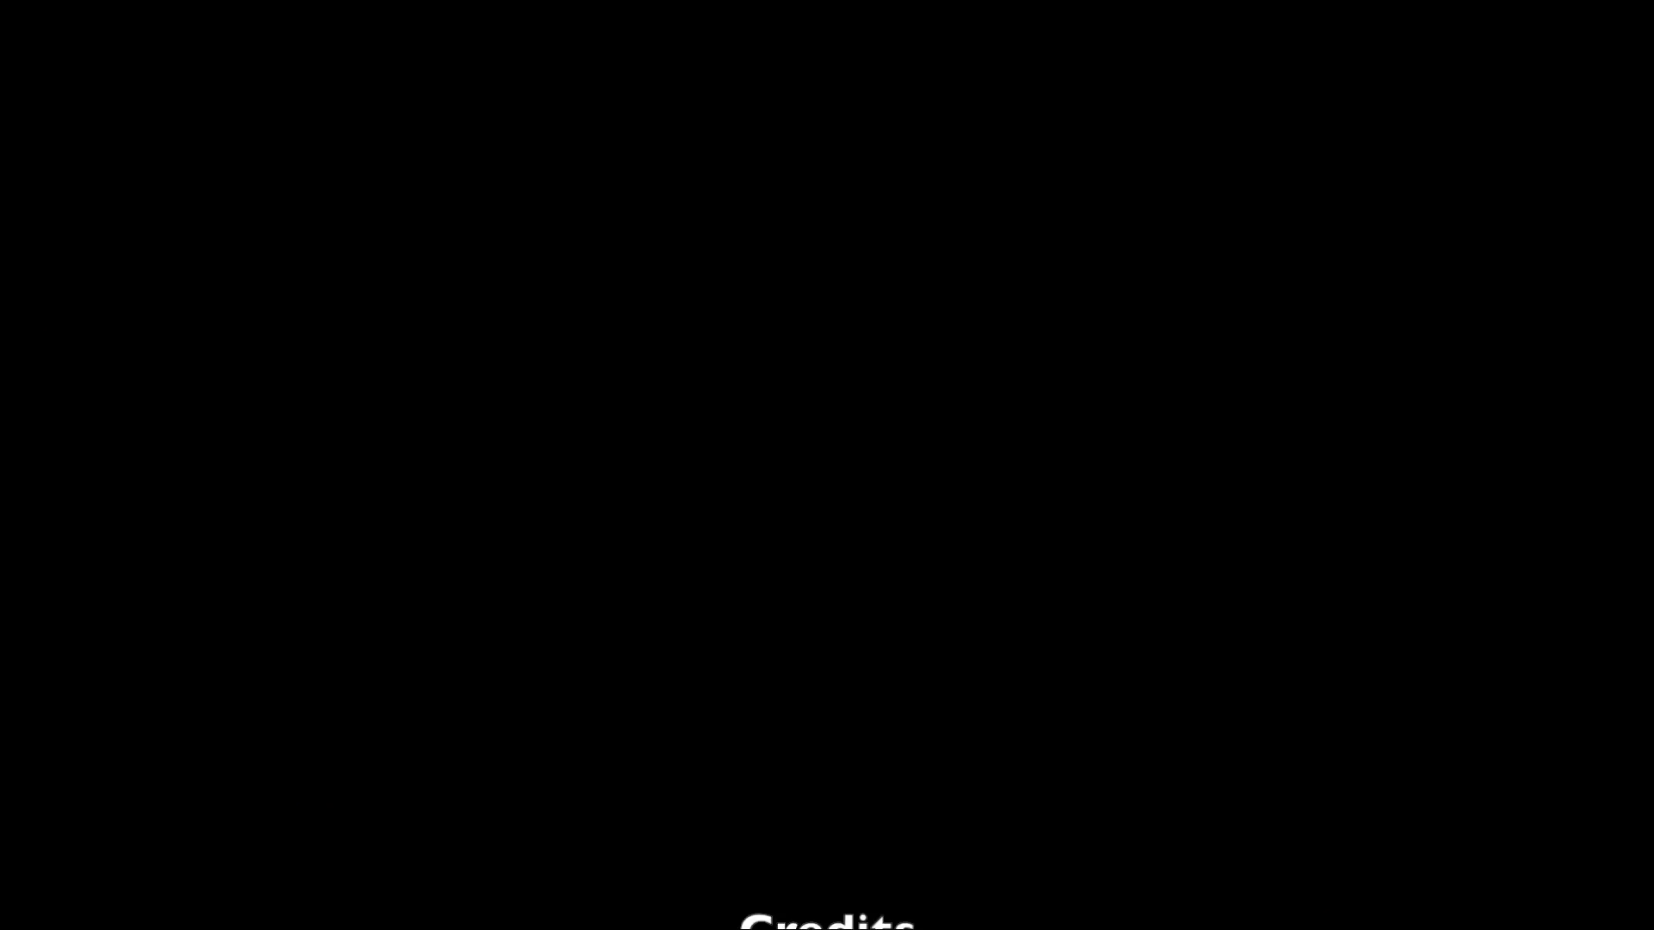